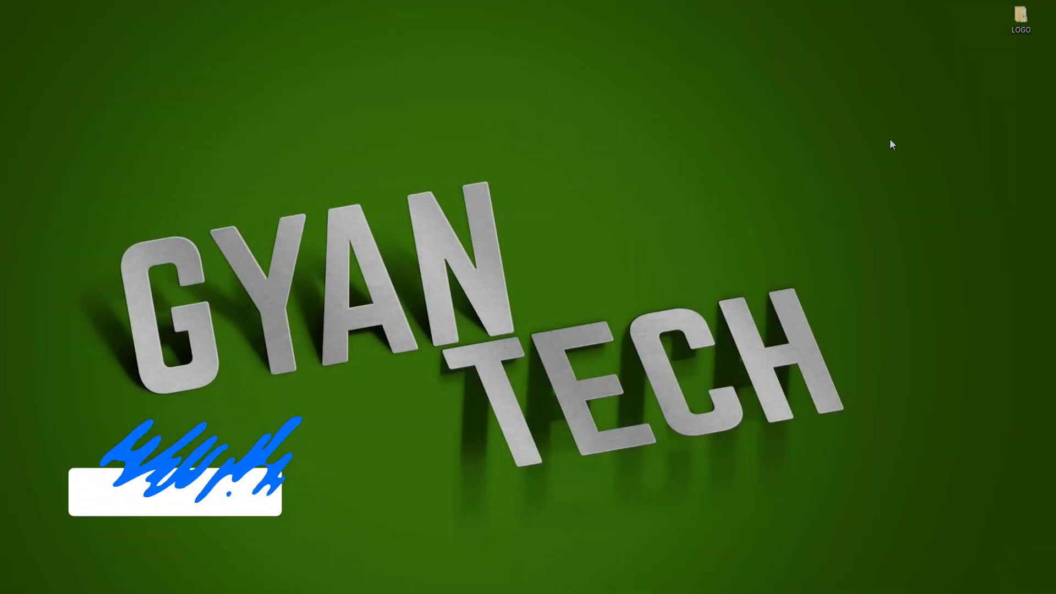
# - Bring up the desktop's right-click context menu
pyautogui.rightClick(889, 139)
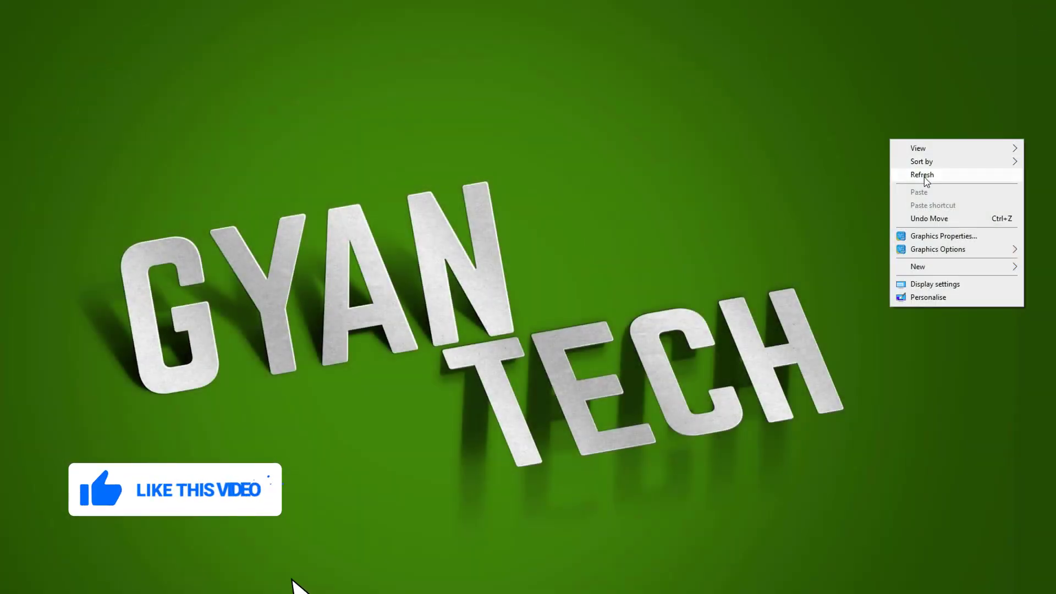
# - Refresh the desktop, browse to LOGO › Business Set Logo › PNG, and select image 1
pyautogui.click(907, 167)
pyautogui.doubleClick(1035, 17)
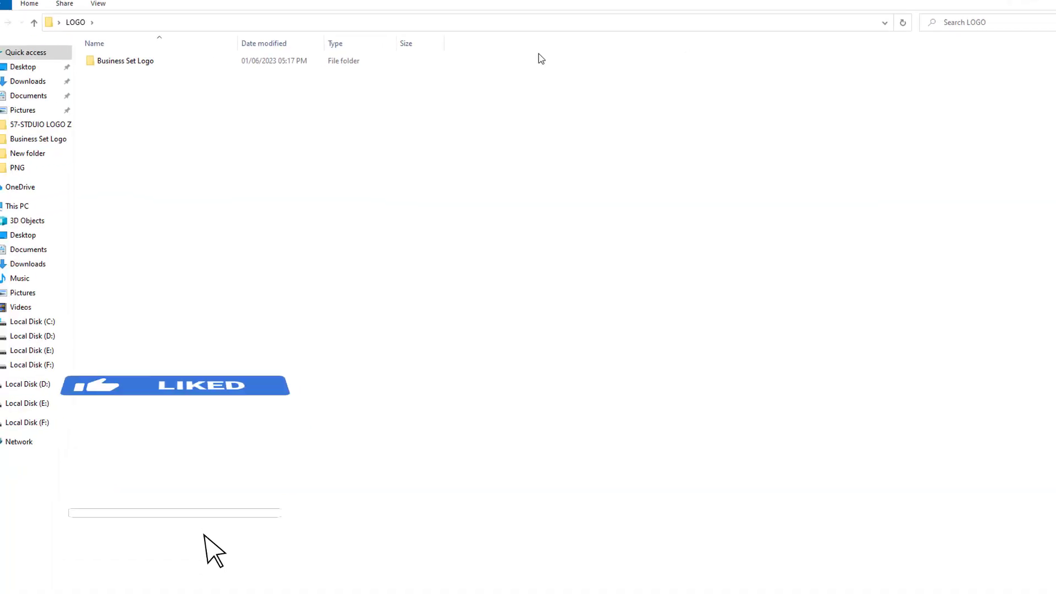
pyautogui.doubleClick(206, 59)
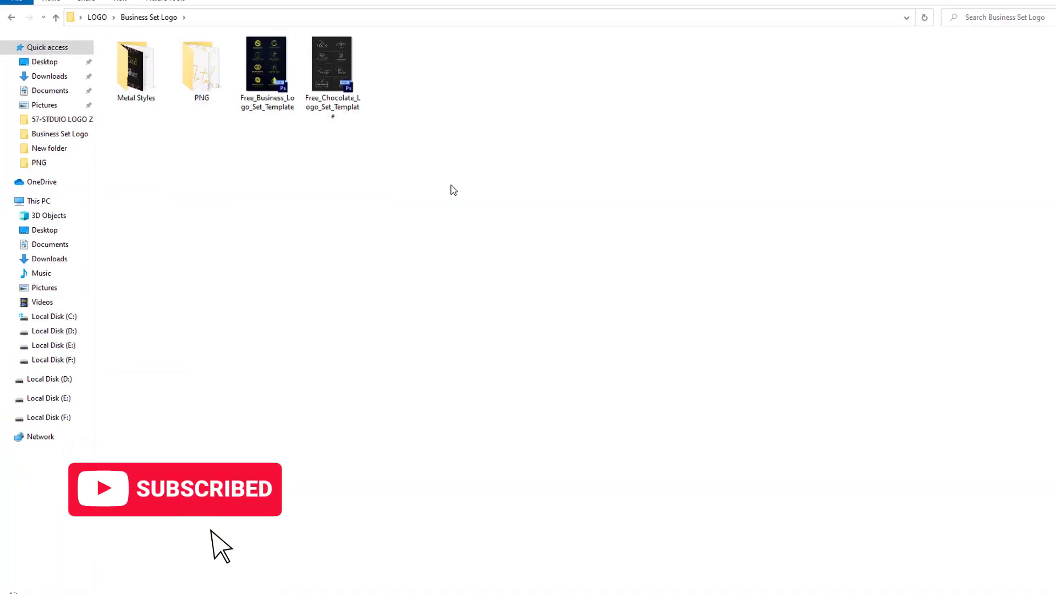
pyautogui.moveTo(452, 186); pyautogui.dragTo(96, 33)
pyautogui.click(255, 192)
pyautogui.doubleClick(208, 91)
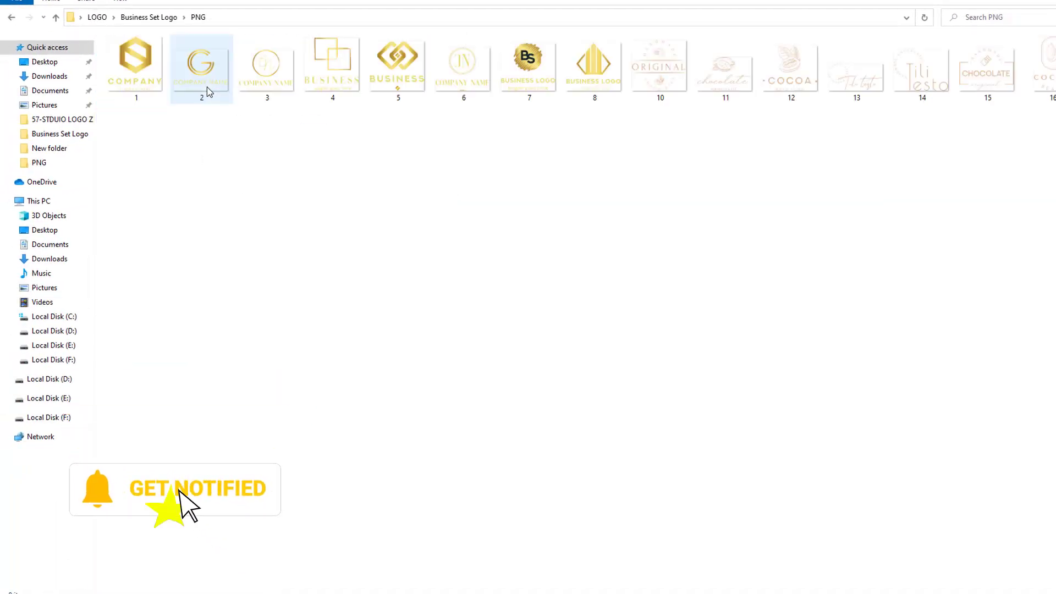
pyautogui.click(136, 66)
# - Open logo 1 in Photos and step past 2.png and 3.png to the BUSINESS squares logo
pyautogui.doubleClick(135, 66)
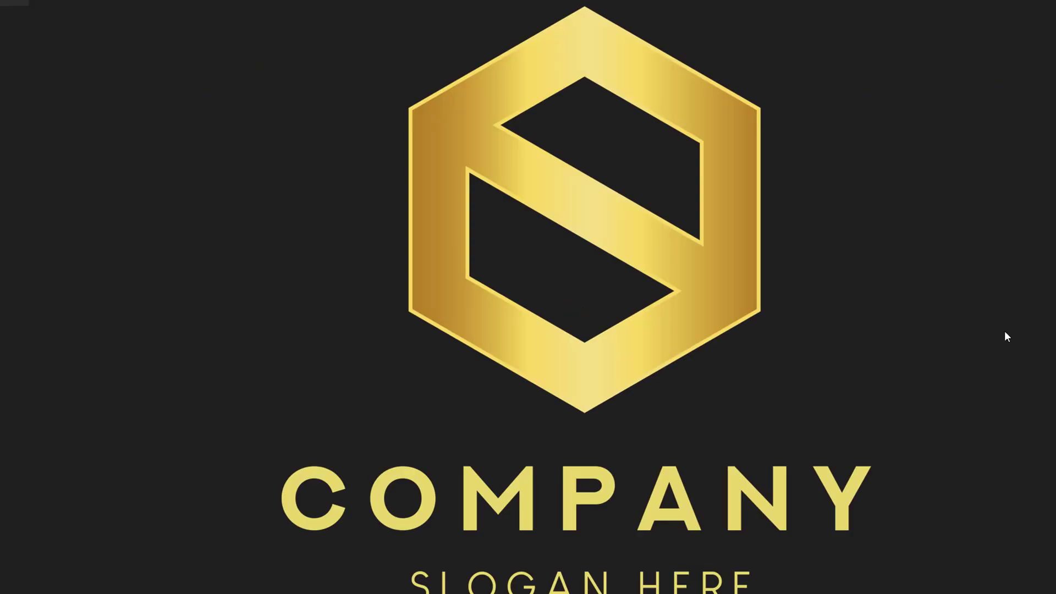
pyautogui.click(1046, 300)
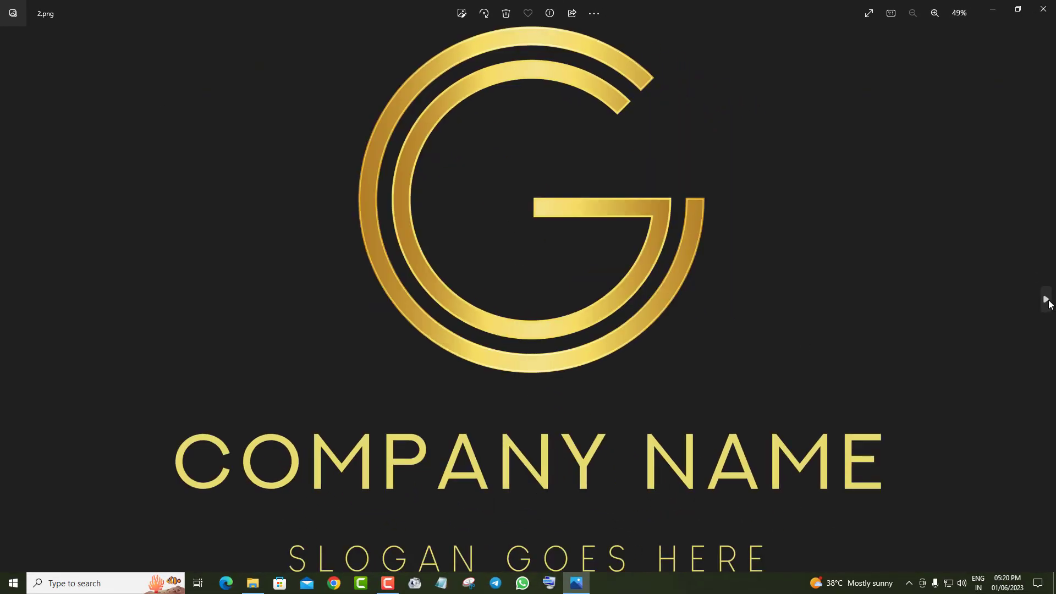
pyautogui.click(1047, 300)
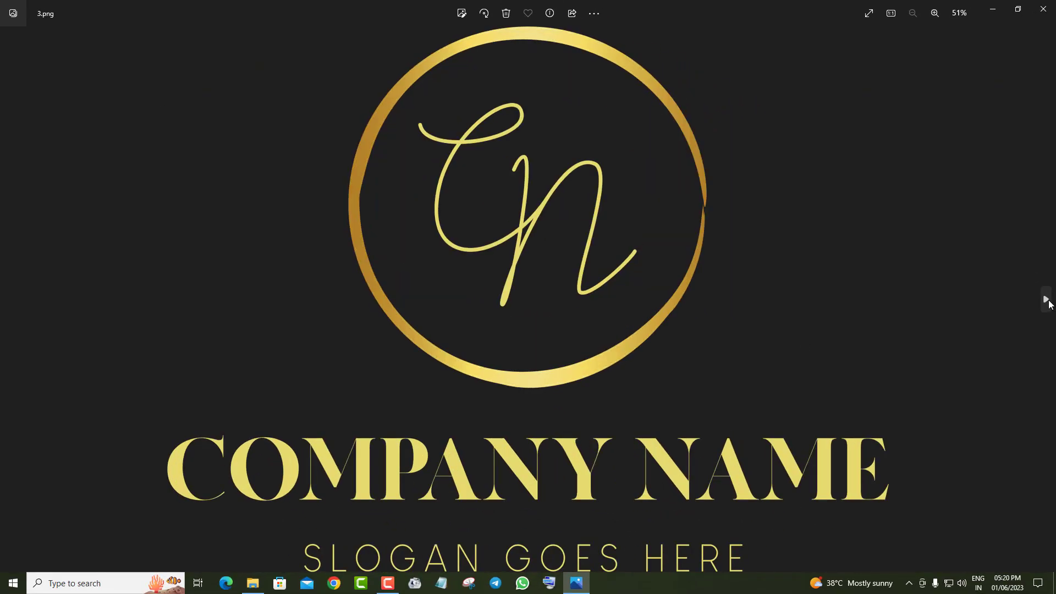
pyautogui.click(1046, 300)
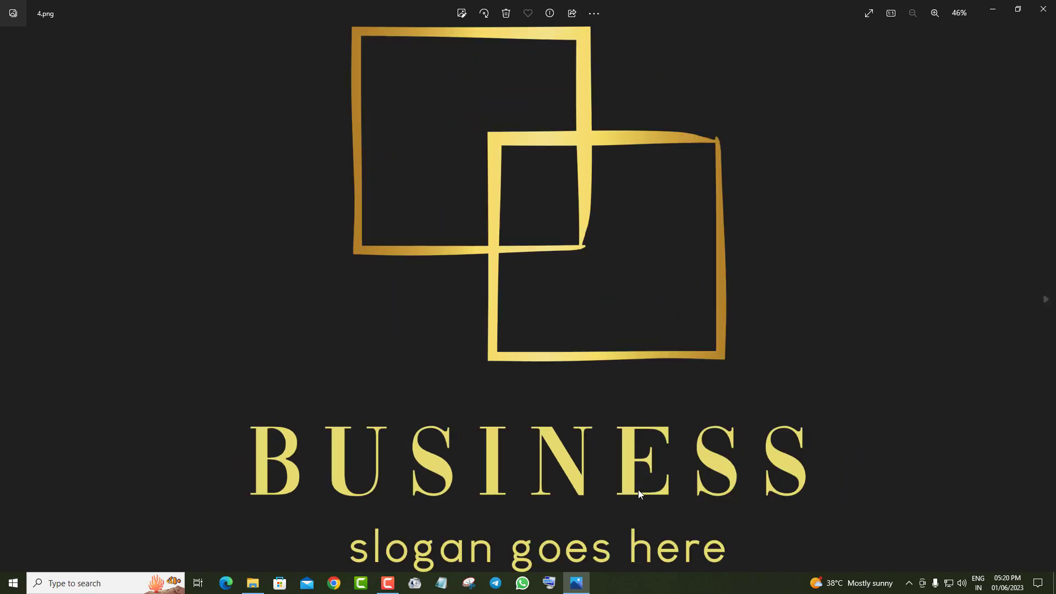
pyautogui.scroll(3, 638, 493)
pyautogui.scroll(-3, 679, 488)
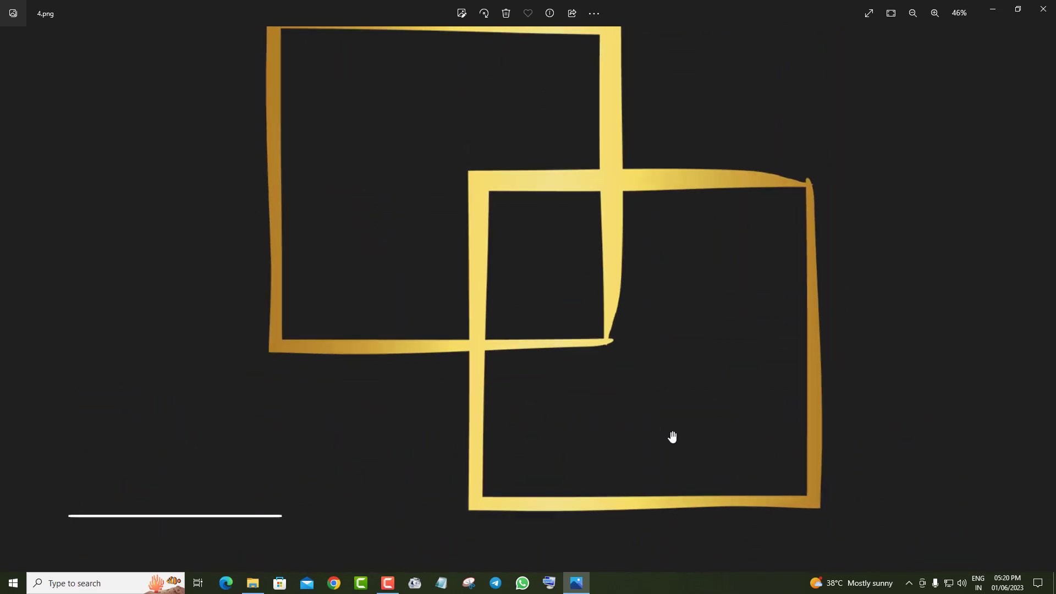
pyautogui.scroll(-2, 673, 434)
# - Advance to 5.png and zoom and pan to inspect its BUSINESS lettering
pyautogui.click(1047, 299)
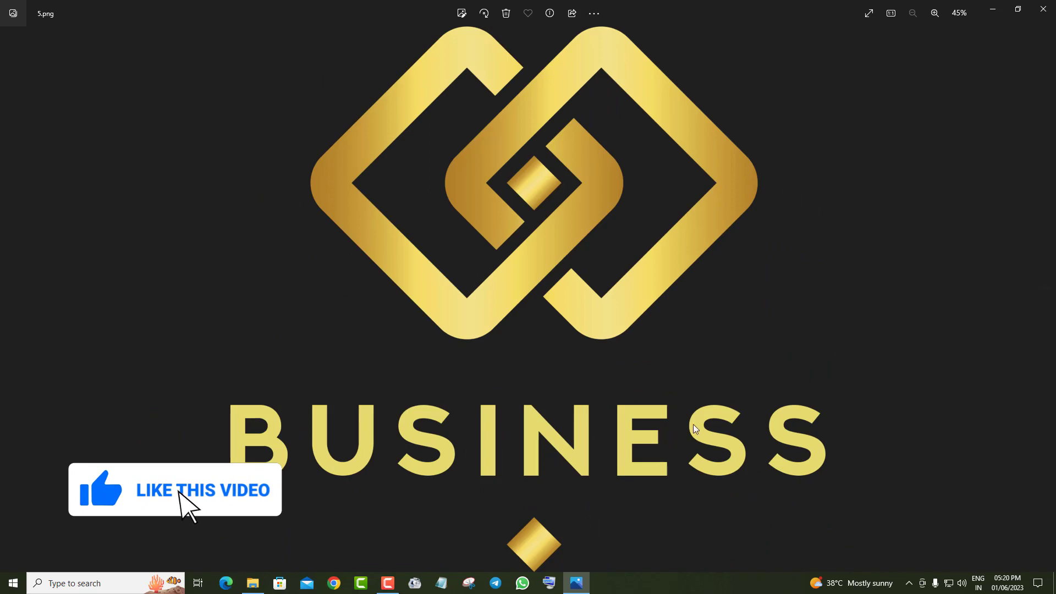
pyautogui.scroll(4, 694, 429)
pyautogui.moveTo(653, 403); pyautogui.dragTo(677, 134)
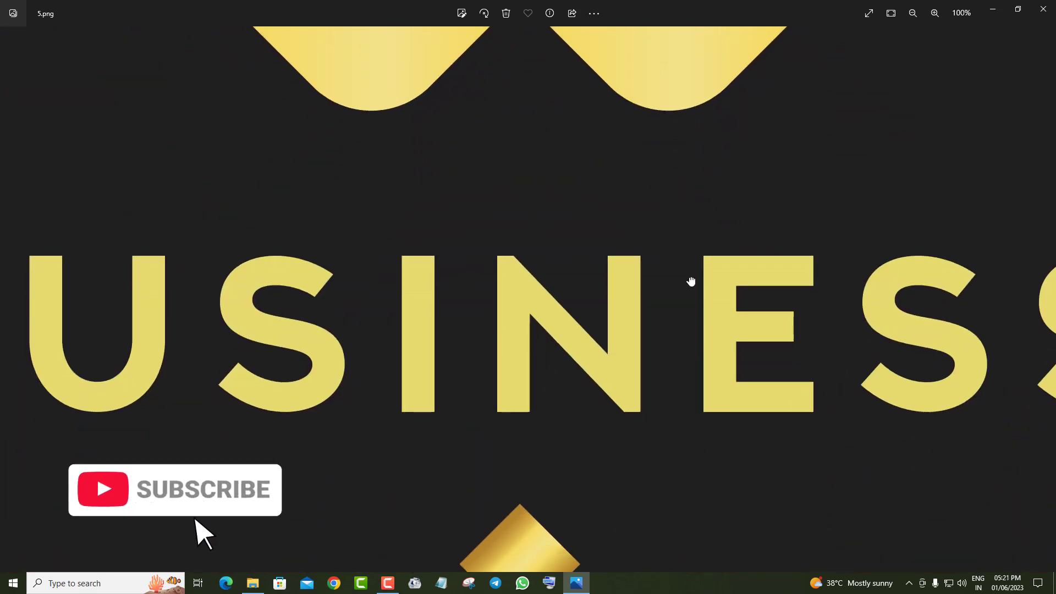
pyautogui.scroll(-2, 687, 330)
pyautogui.scroll(-2, 641, 259)
pyautogui.scroll(-1, 641, 470)
pyautogui.scroll(-1, 651, 497)
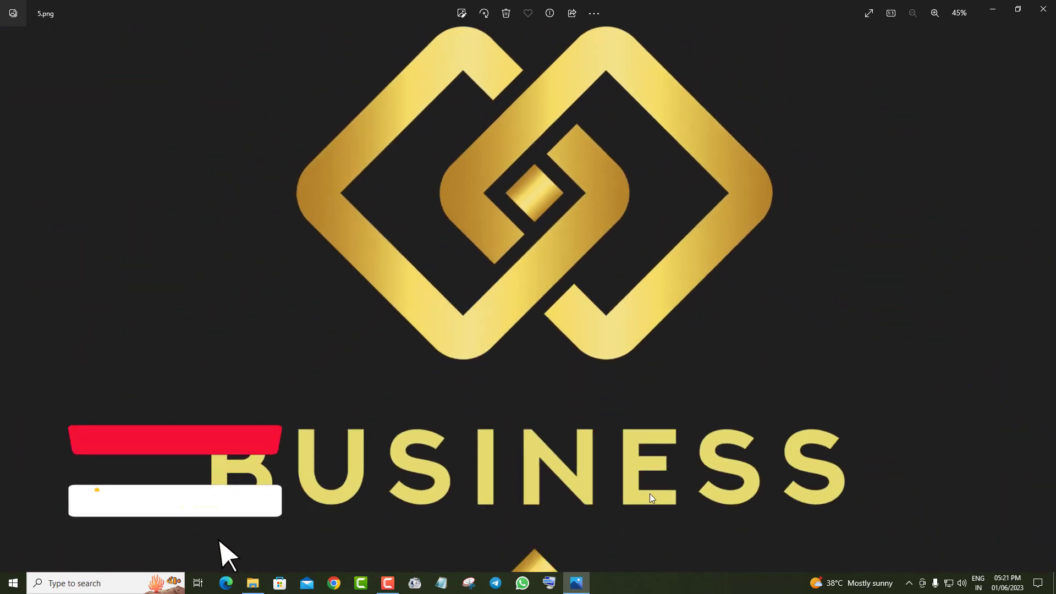
# - Move on to 6.png and zoom in on its COMPANY NAME lettering
pyautogui.click(1046, 311)
pyautogui.scroll(2, 583, 384)
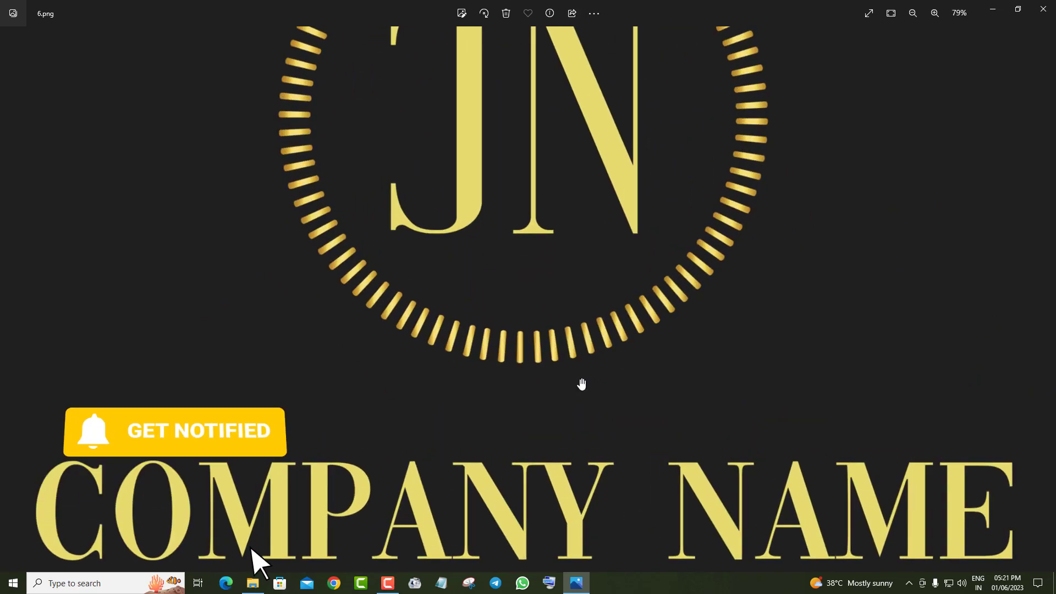
pyautogui.scroll(3, 649, 328)
pyautogui.moveTo(660, 412); pyautogui.dragTo(663, 149)
pyautogui.scroll(-1, 655, 308)
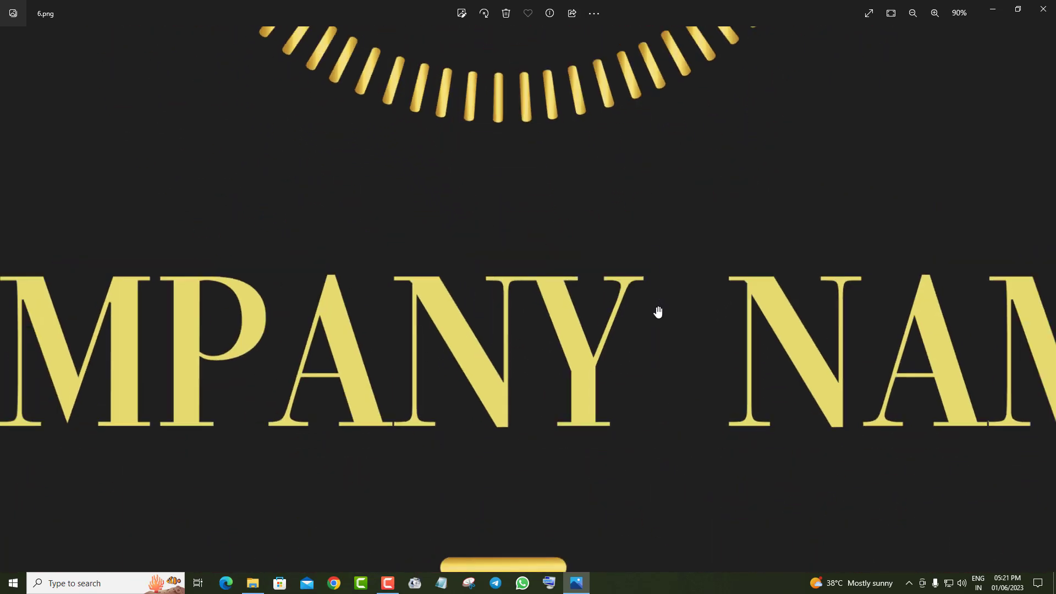
pyautogui.scroll(-3, 665, 349)
# - Advance to the BS logo, 7.png, and zoom in and out to inspect it
pyautogui.click(1047, 300)
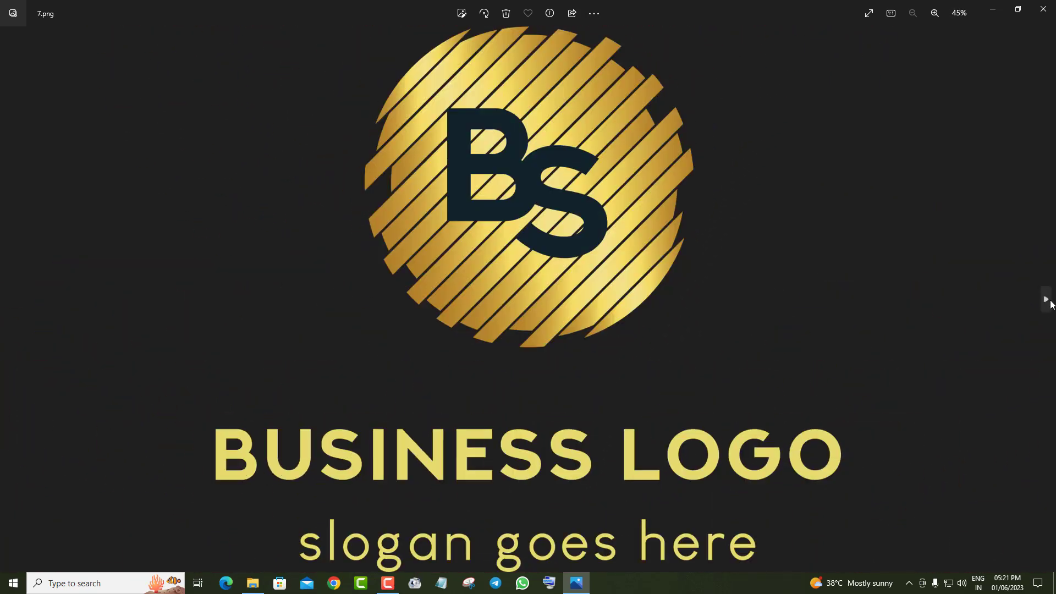
pyautogui.scroll(2, 641, 351)
pyautogui.scroll(1, 646, 365)
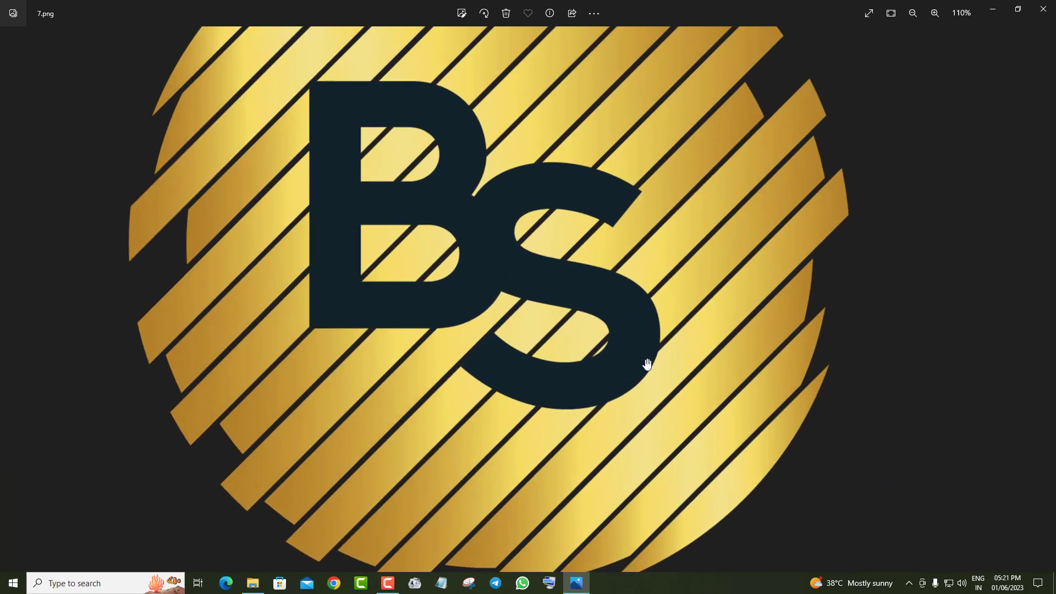
pyautogui.scroll(-1, 647, 411)
pyautogui.scroll(-1, 677, 224)
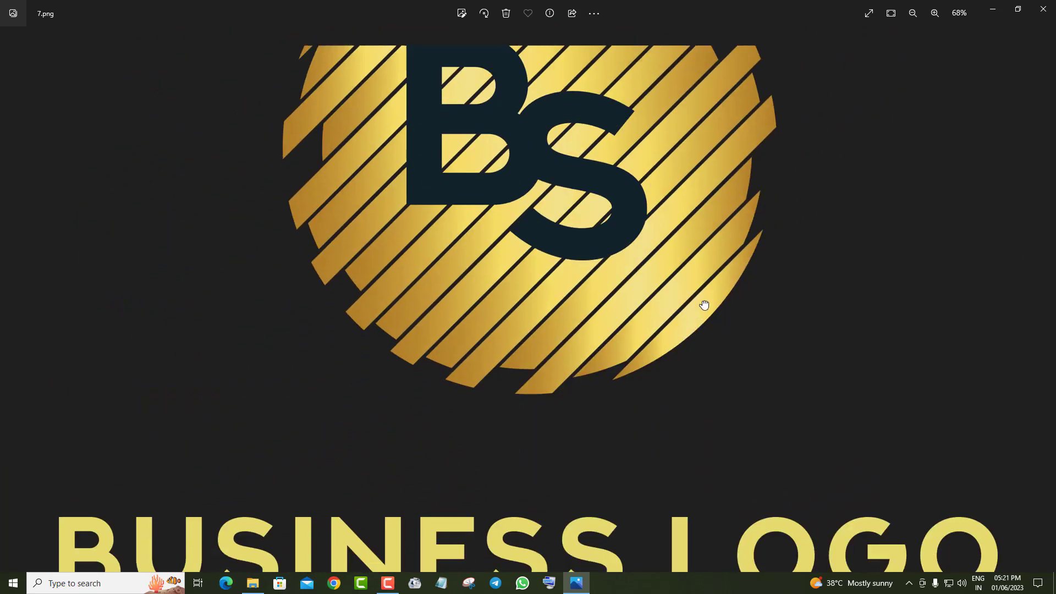
pyautogui.scroll(-1, 702, 302)
# - Advance to the hexagon logo, 8.png, and zoom in and out to inspect it
pyautogui.click(1046, 300)
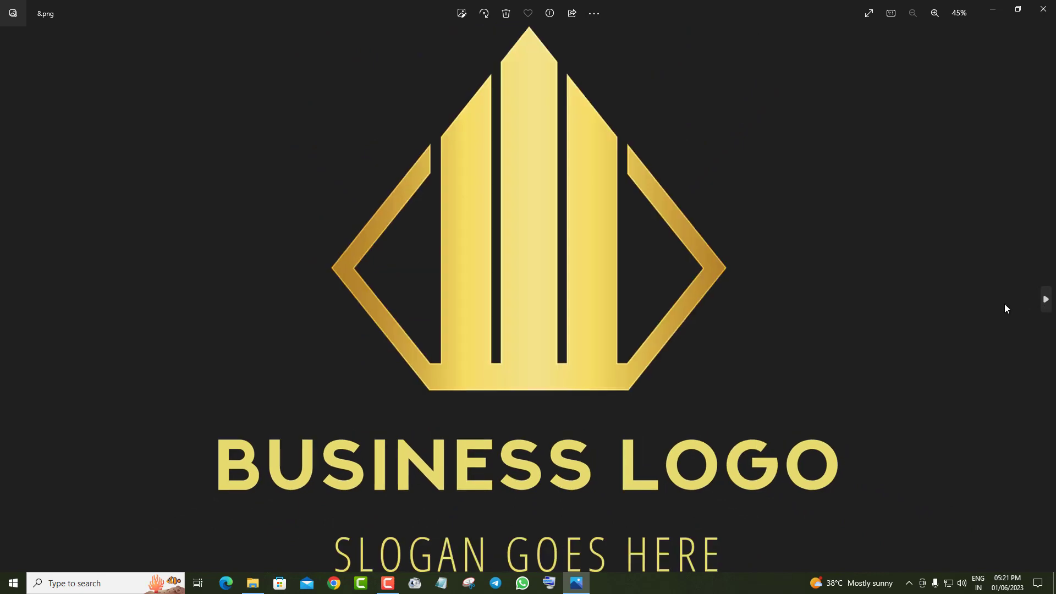
pyautogui.scroll(1, 605, 323)
pyautogui.scroll(1, 612, 422)
pyautogui.scroll(-1, 660, 391)
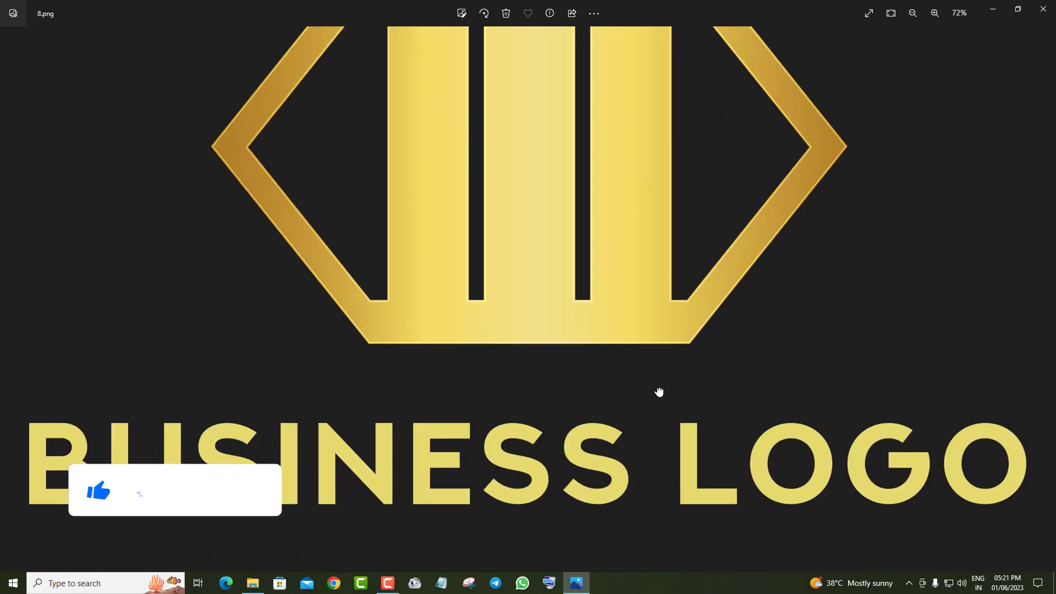
pyautogui.scroll(-1, 667, 377)
pyautogui.scroll(-1, 677, 413)
# - Move on to the ORIGINAL chocolates logo and zoom to inspect it
pyautogui.click(1045, 300)
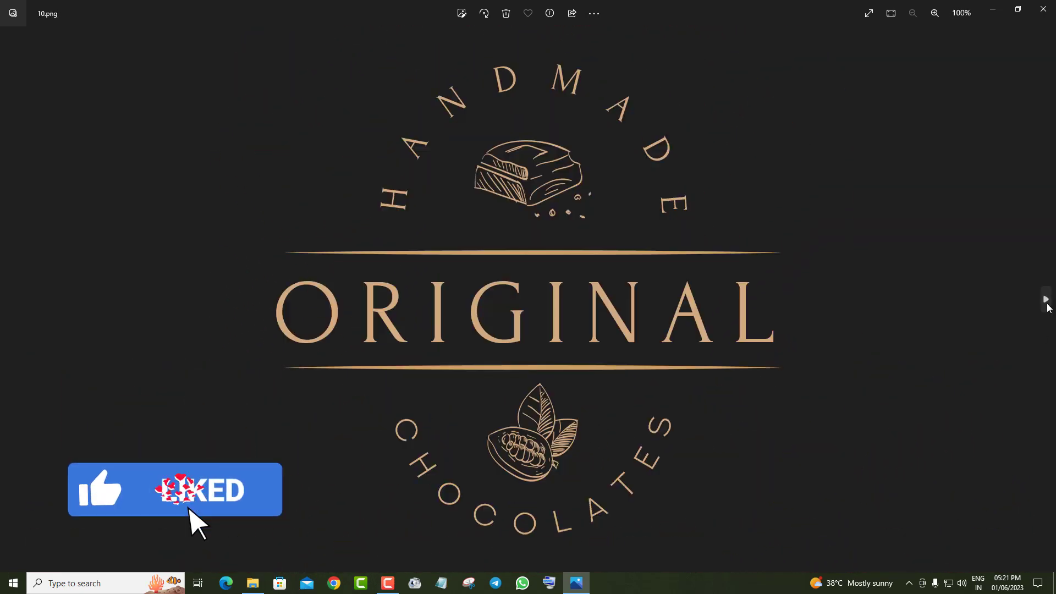
pyautogui.scroll(2, 660, 366)
pyautogui.scroll(-3, 622, 389)
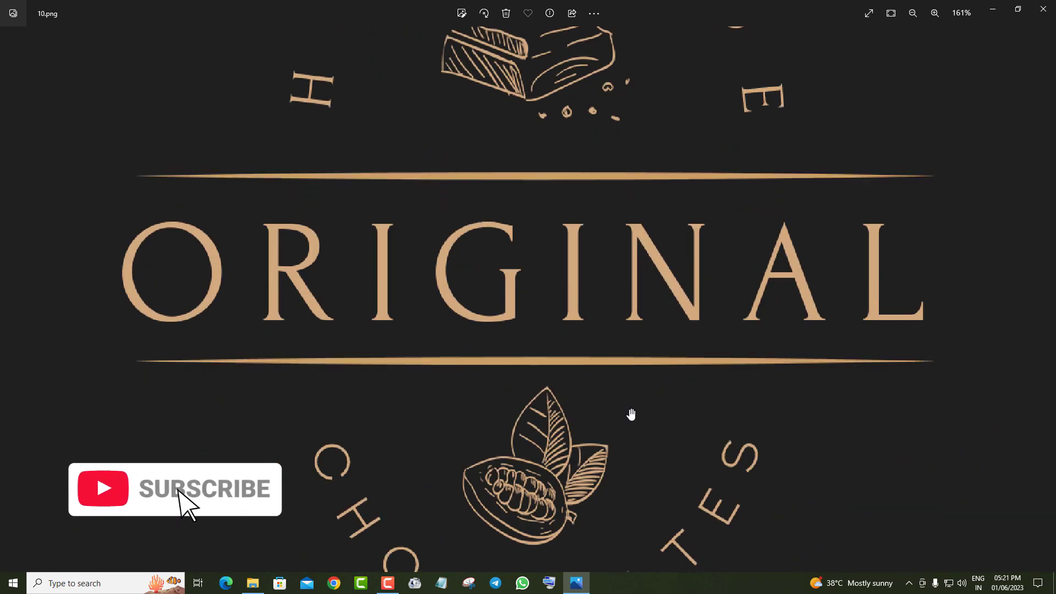
pyautogui.scroll(-1, 629, 415)
pyautogui.scroll(-1, 632, 269)
pyautogui.scroll(-1, 662, 391)
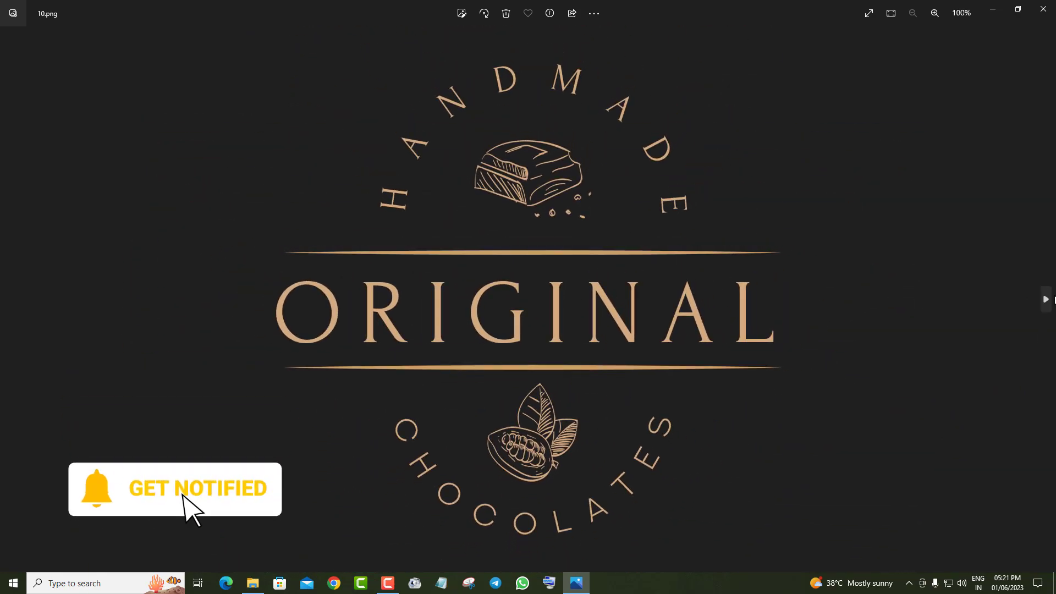
# - Advance through the handmade chocolate logo to the COCOA logo, zooming on each
pyautogui.click(1046, 300)
pyautogui.scroll(2, 667, 302)
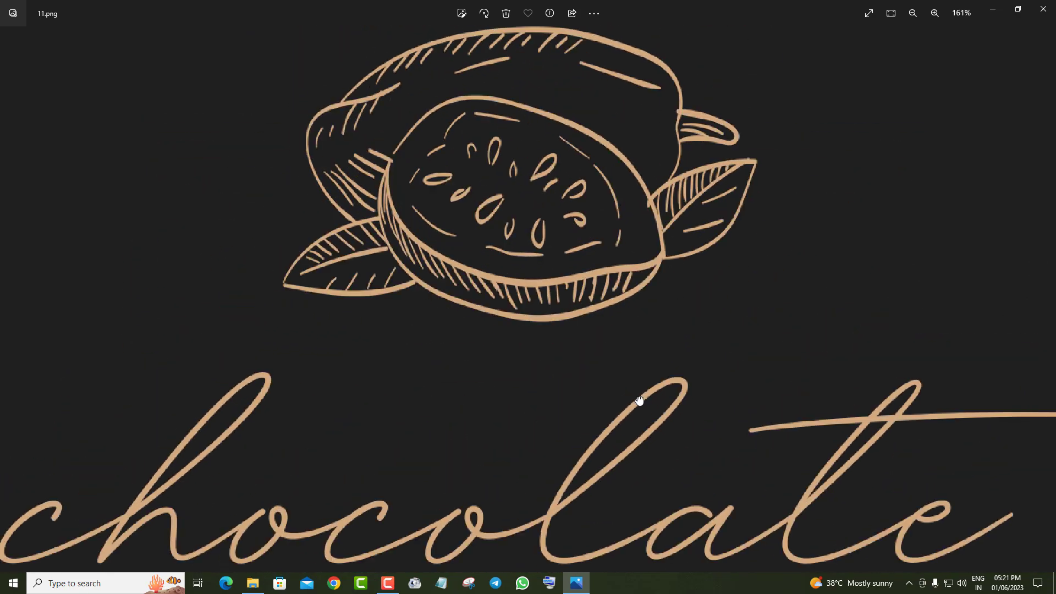
pyautogui.scroll(-2, 712, 324)
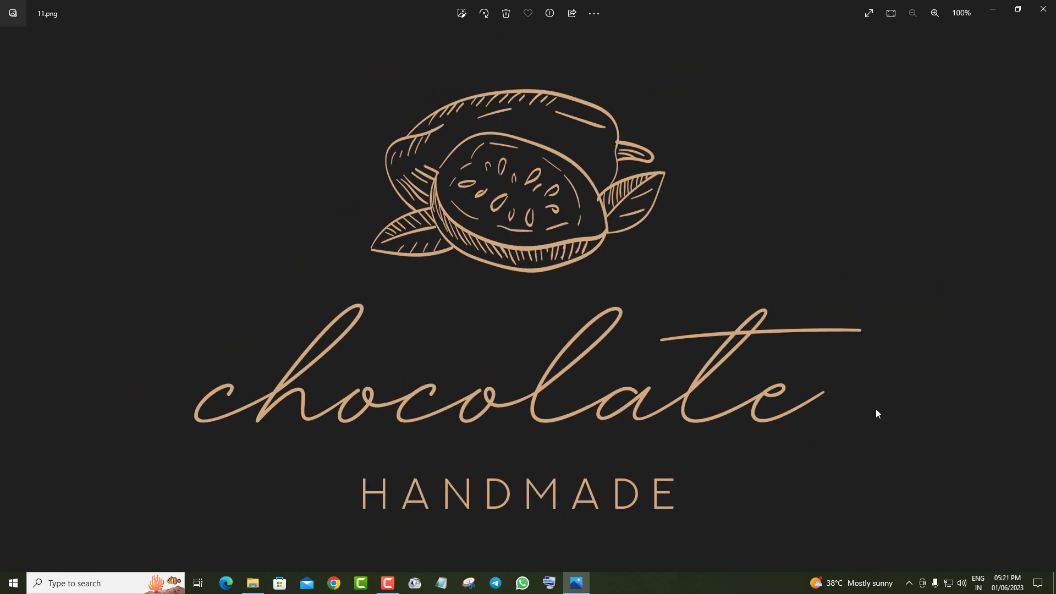
pyautogui.click(1045, 300)
pyautogui.scroll(1, 612, 382)
pyautogui.scroll(1, 636, 247)
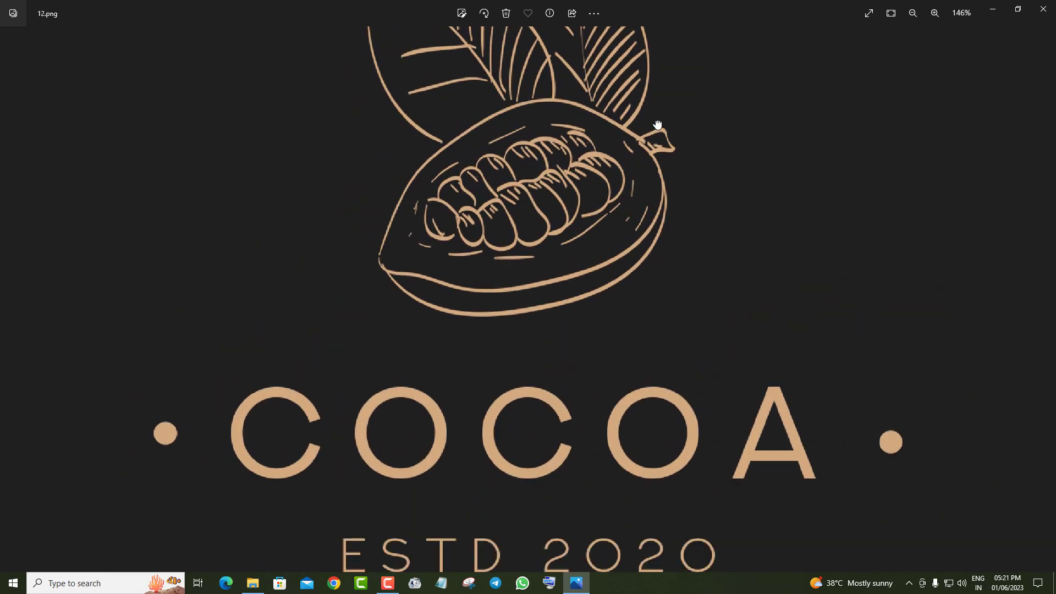
pyautogui.scroll(1, 663, 268)
pyautogui.scroll(-2, 664, 267)
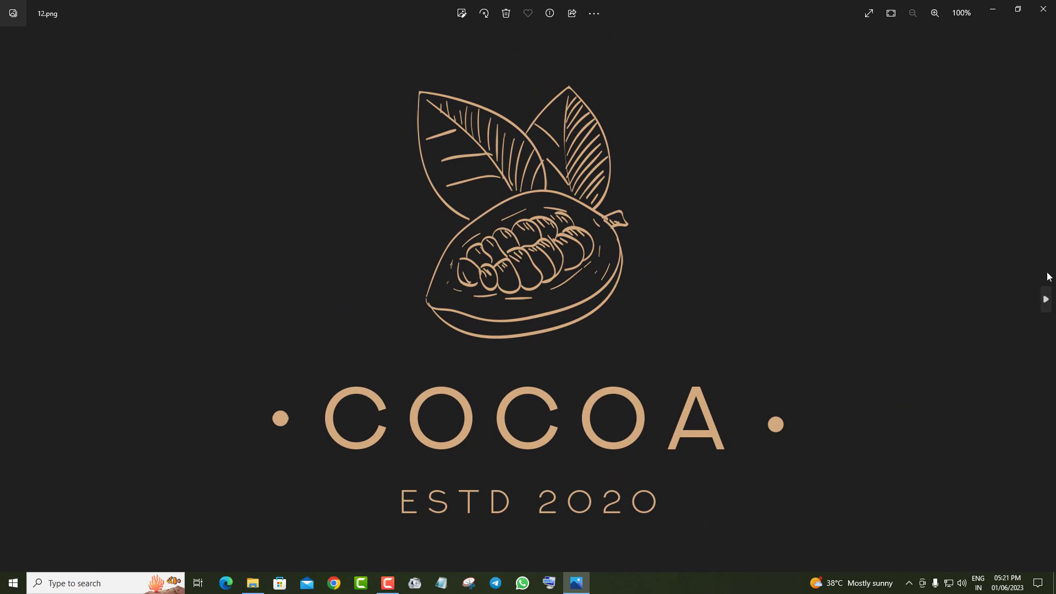
# - Step through both Tili Testo logos, zooming in and out on each
pyautogui.click(1046, 299)
pyautogui.scroll(3, 452, 298)
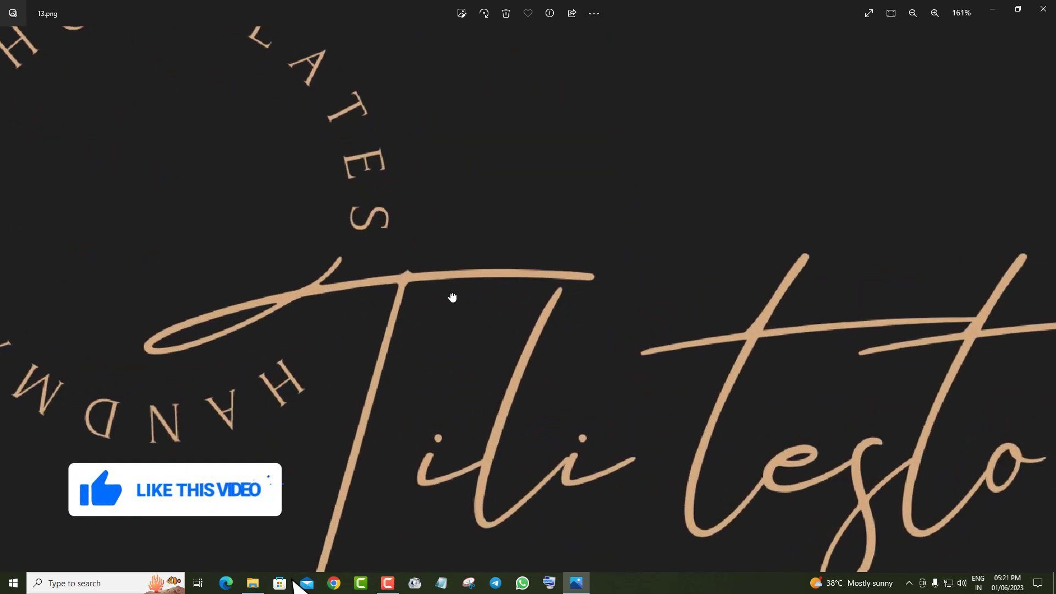
pyautogui.scroll(-1, 452, 297)
pyautogui.scroll(-1, 757, 400)
pyautogui.scroll(-1, 758, 400)
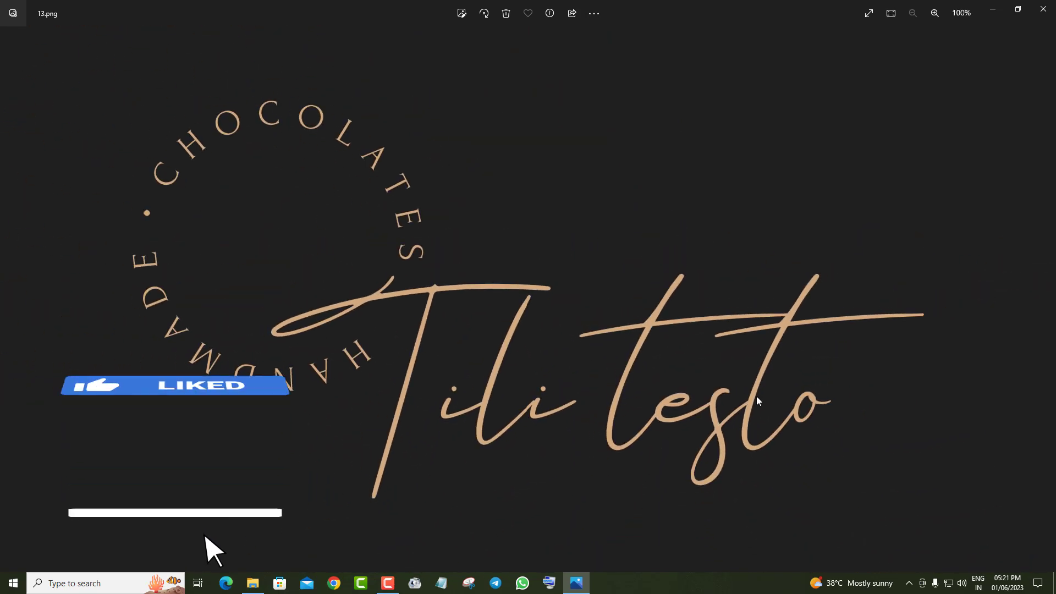
pyautogui.click(1045, 300)
pyautogui.scroll(2, 478, 183)
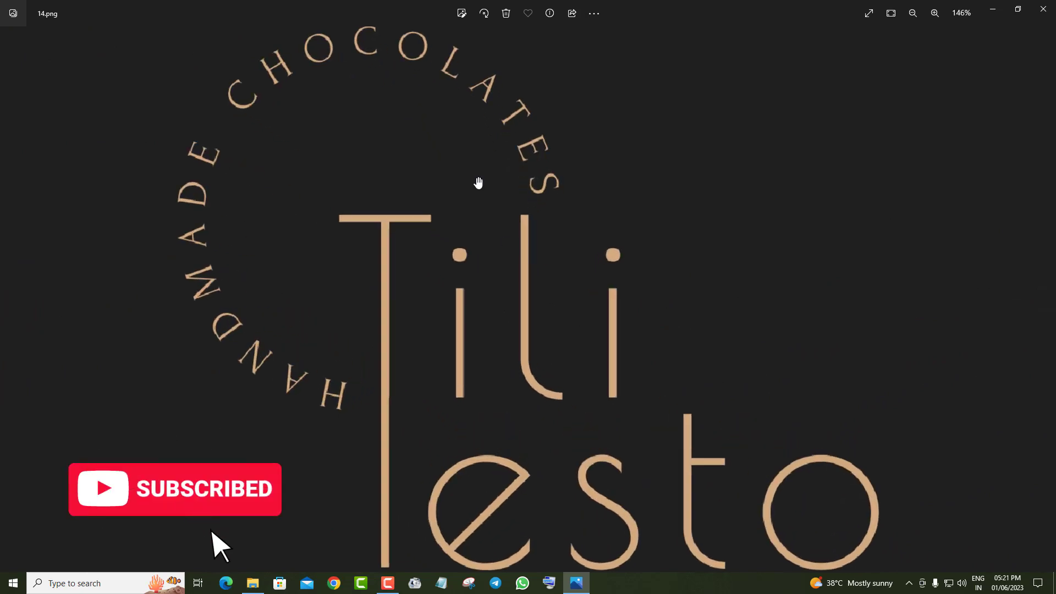
pyautogui.scroll(-2, 749, 415)
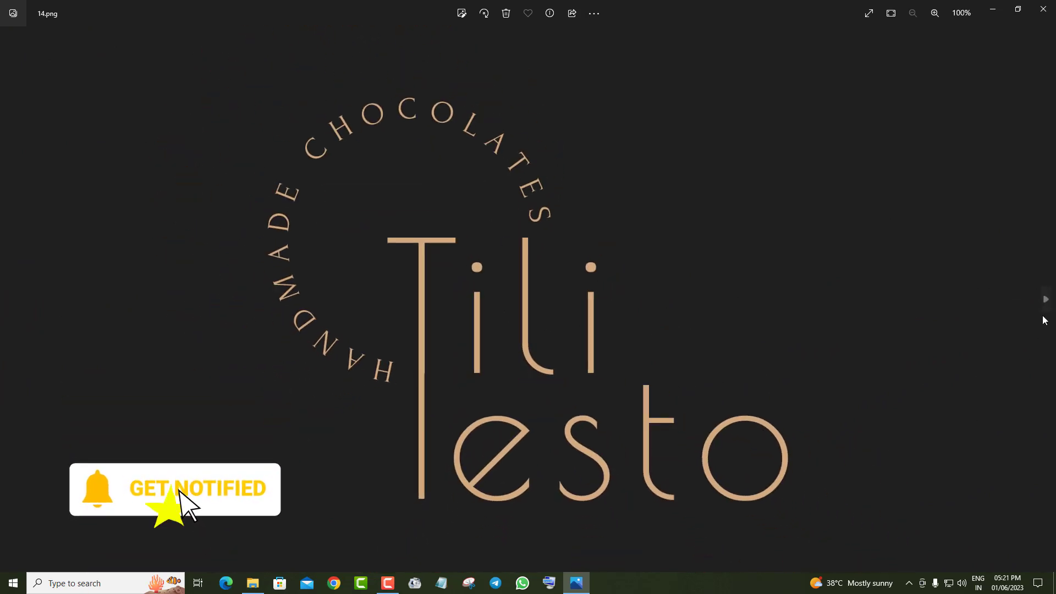
# - Inspect the Handmade Chocolate logo up close, then advance to the Cocoa Beans logo, 16.png
pyautogui.click(1046, 301)
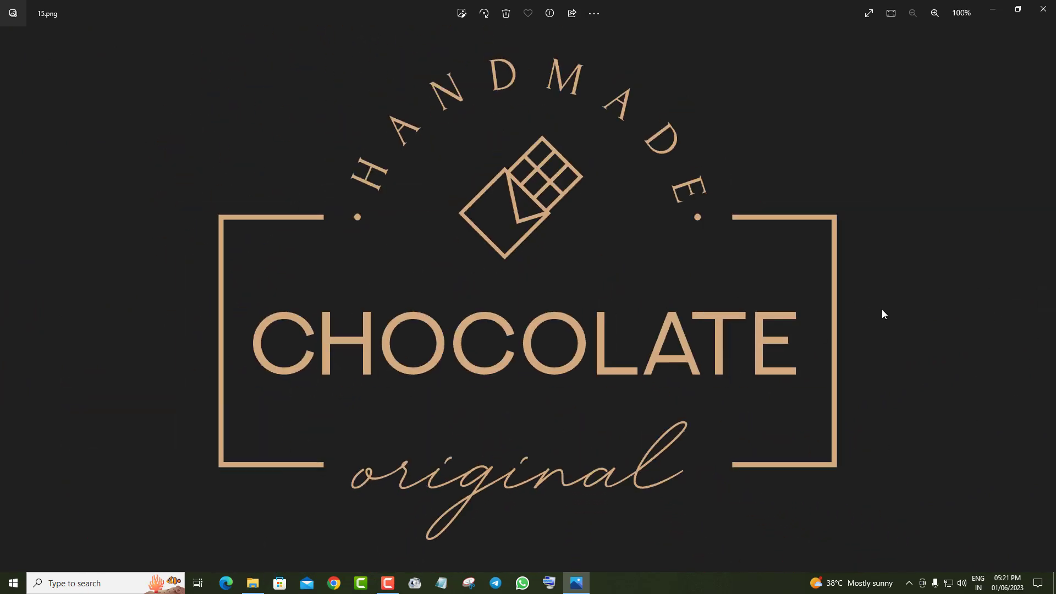
pyautogui.scroll(3, 689, 344)
pyautogui.moveTo(592, 283); pyautogui.dragTo(620, 398)
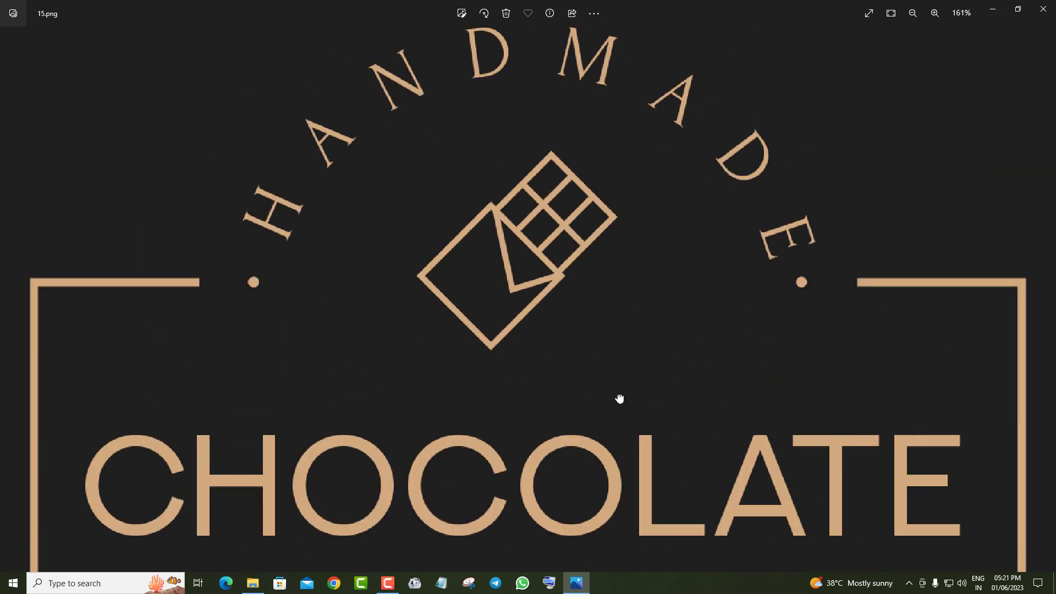
pyautogui.scroll(-3, 770, 401)
pyautogui.click(1047, 301)
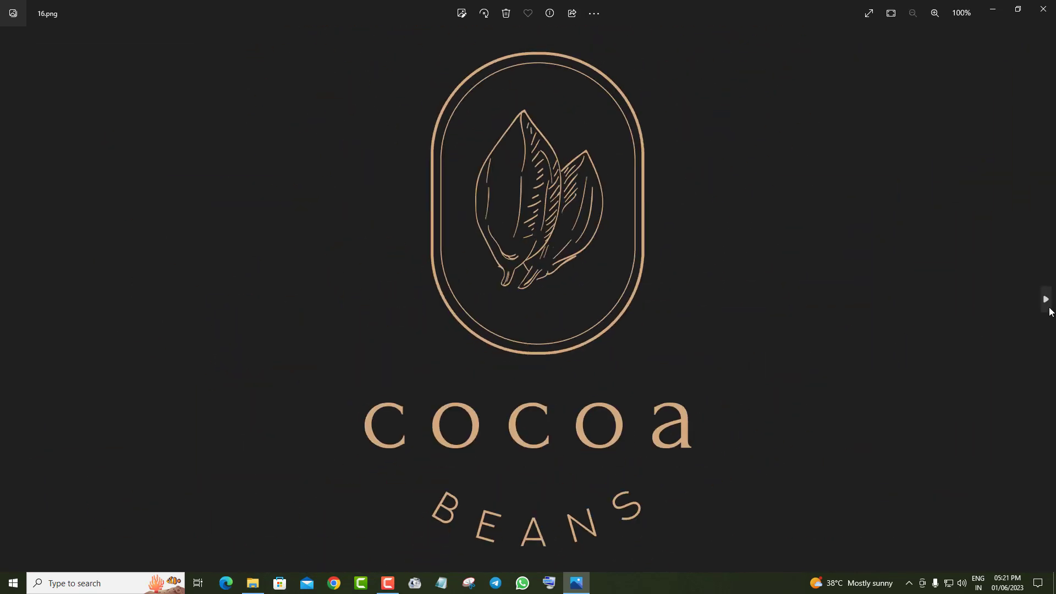
# - Expand the Logo group and zoom in on the template's top row of logos
pyautogui.click(1051, 304)
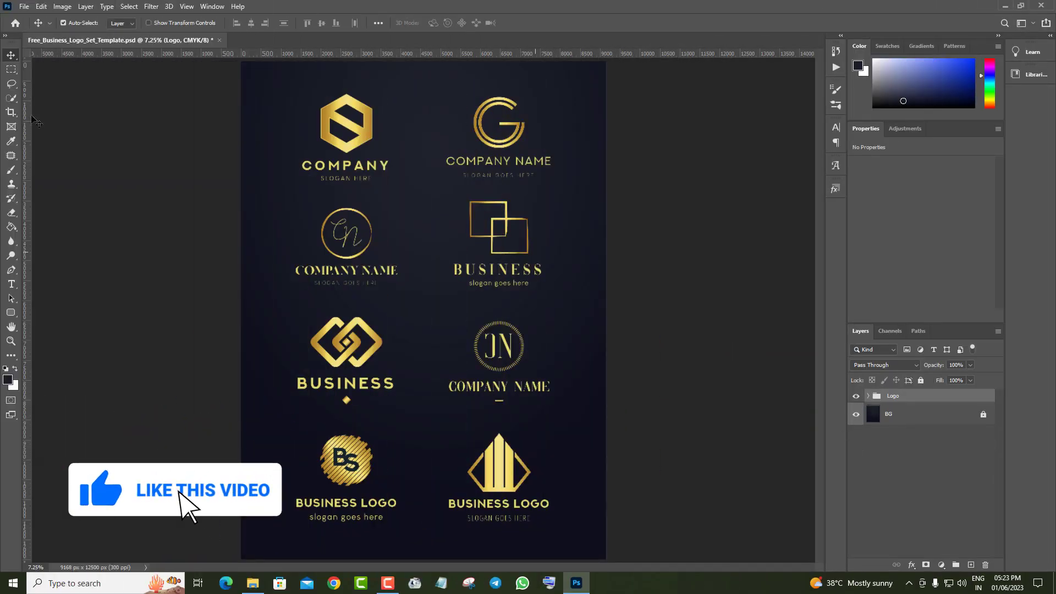
pyautogui.click(868, 396)
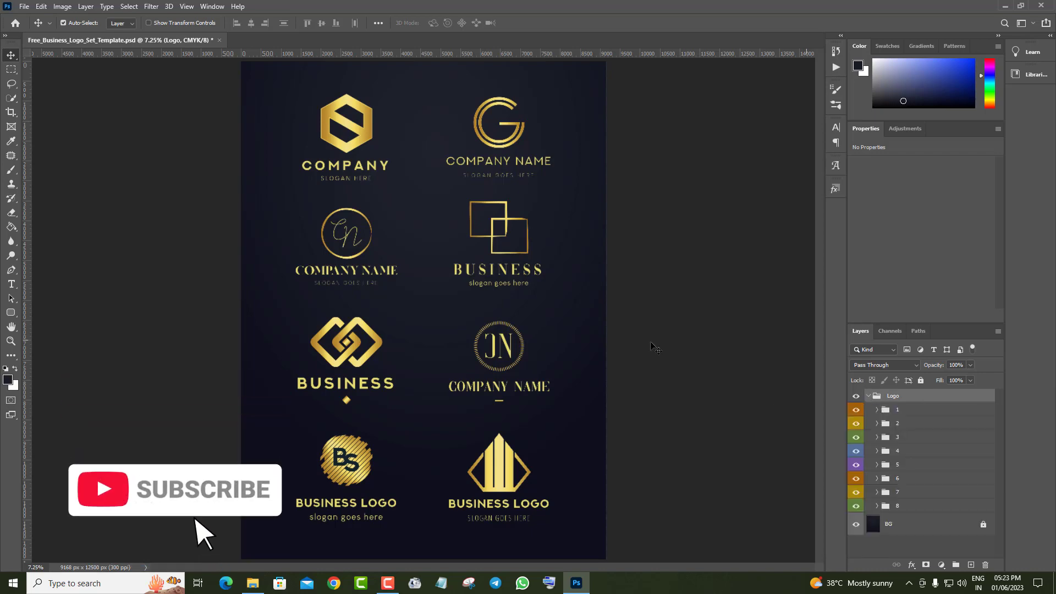
pyautogui.click(11, 341)
pyautogui.click(270, 302)
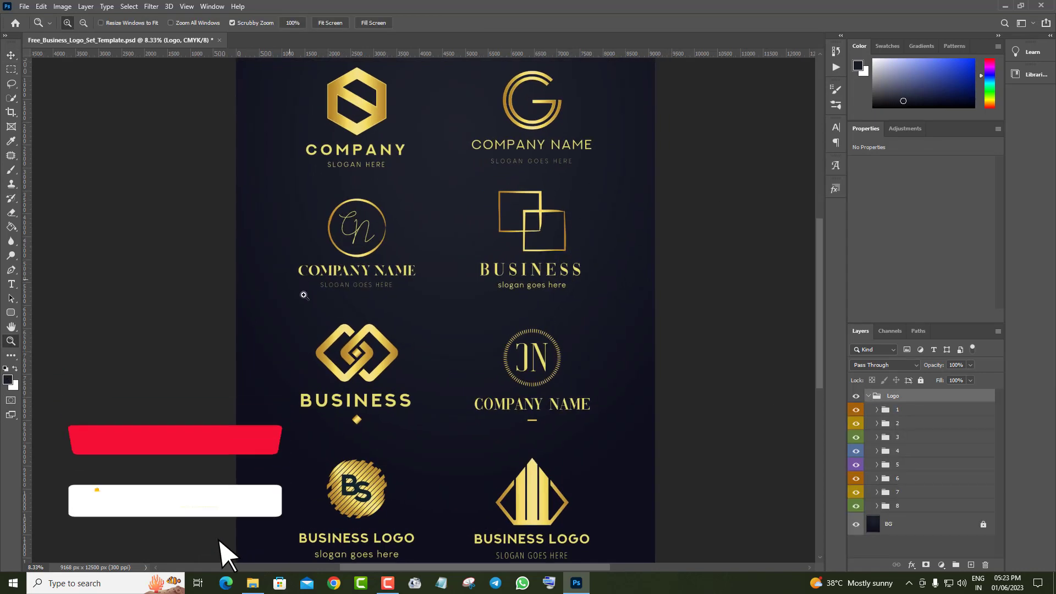
pyautogui.moveTo(330, 314)
pyautogui.mouseDown()
pyautogui.moveTo(427, 344)
pyautogui.moveTo(514, 341)
pyautogui.mouseUp()
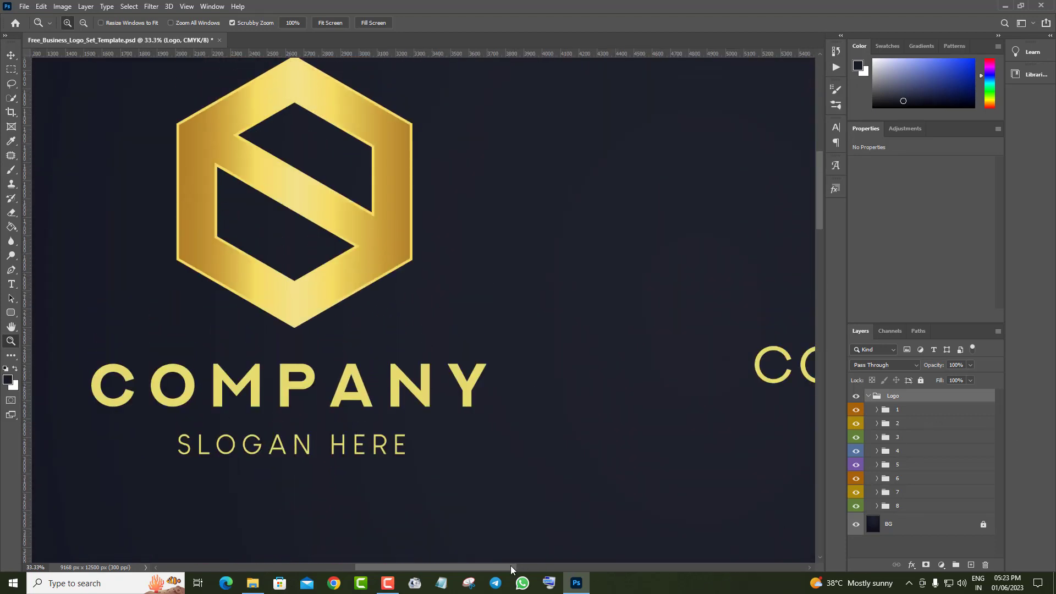
# - Expand group 1, identify the COMPANY text layer by toggling its visibility, and open Styles
pyautogui.click(856, 409)
pyautogui.click(876, 410)
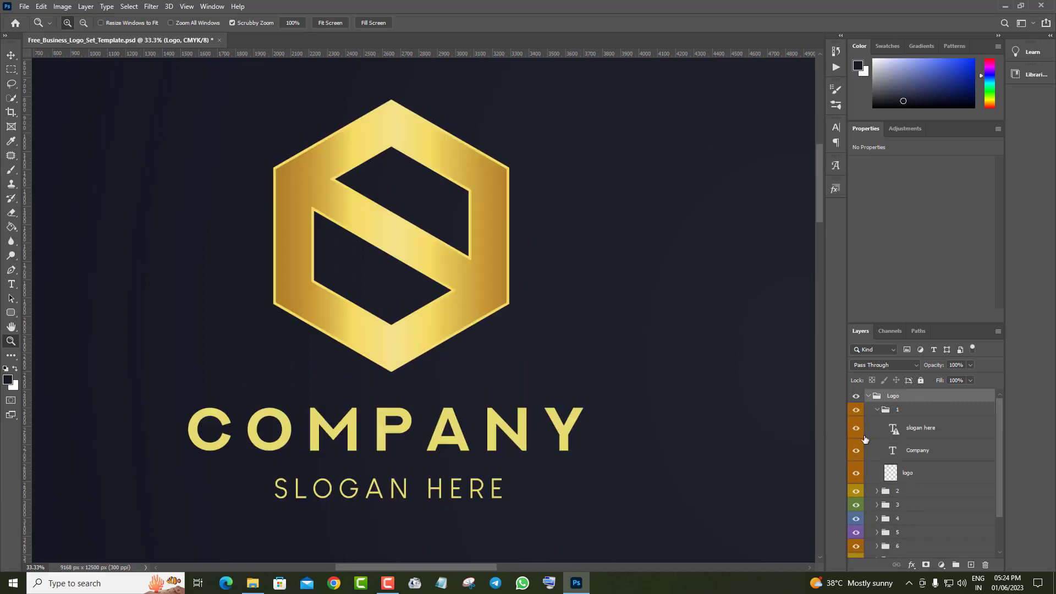
pyautogui.click(856, 452)
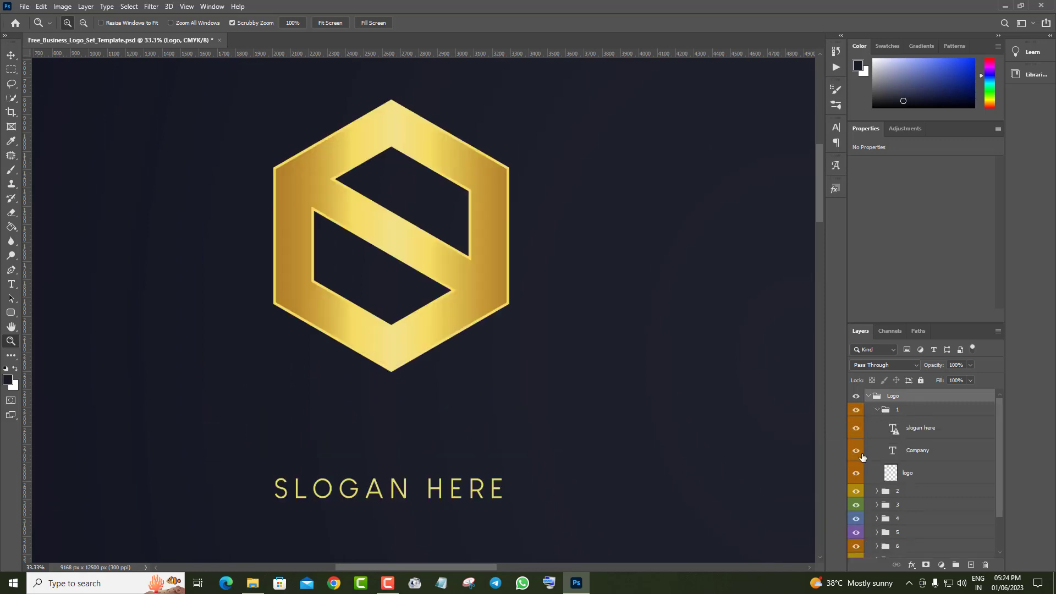
pyautogui.click(970, 472)
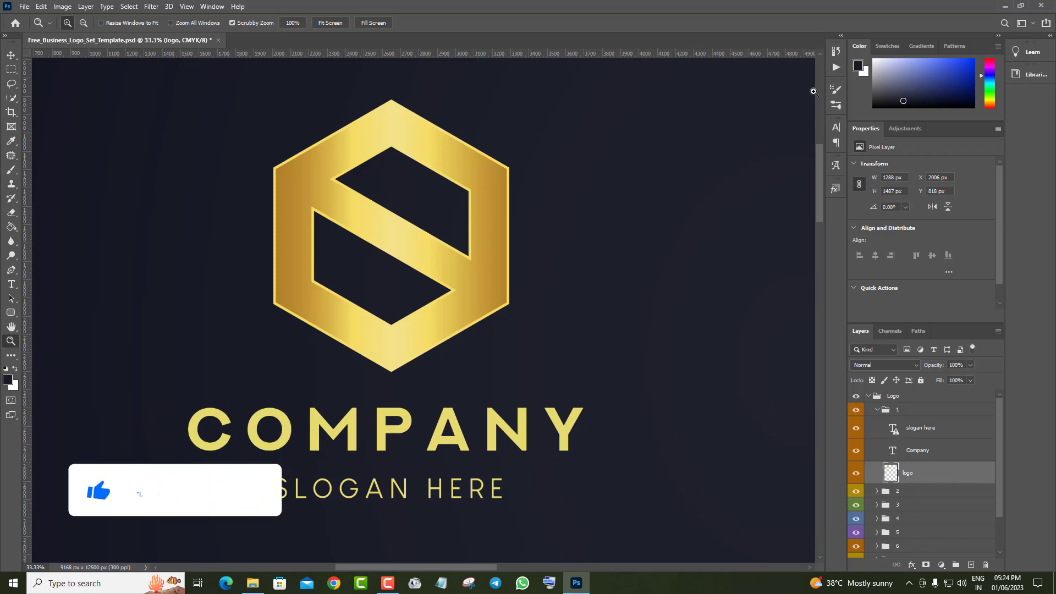
pyautogui.click(835, 189)
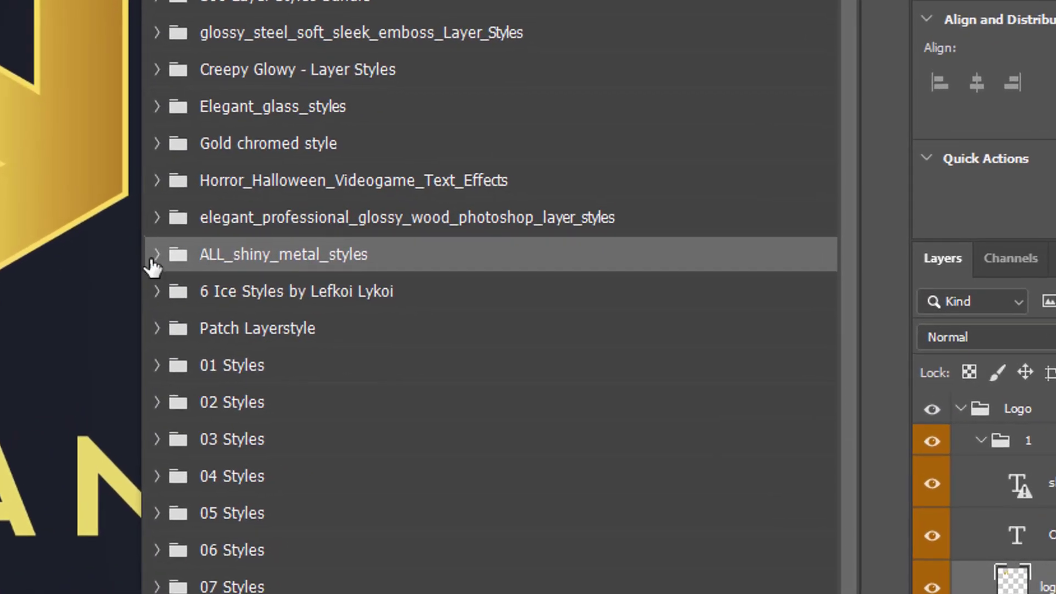
# - Expand the ALL_shiny_metal_styles set and apply a gold swatch to the hexagon logo
pyautogui.click(155, 247)
pyautogui.click(156, 248)
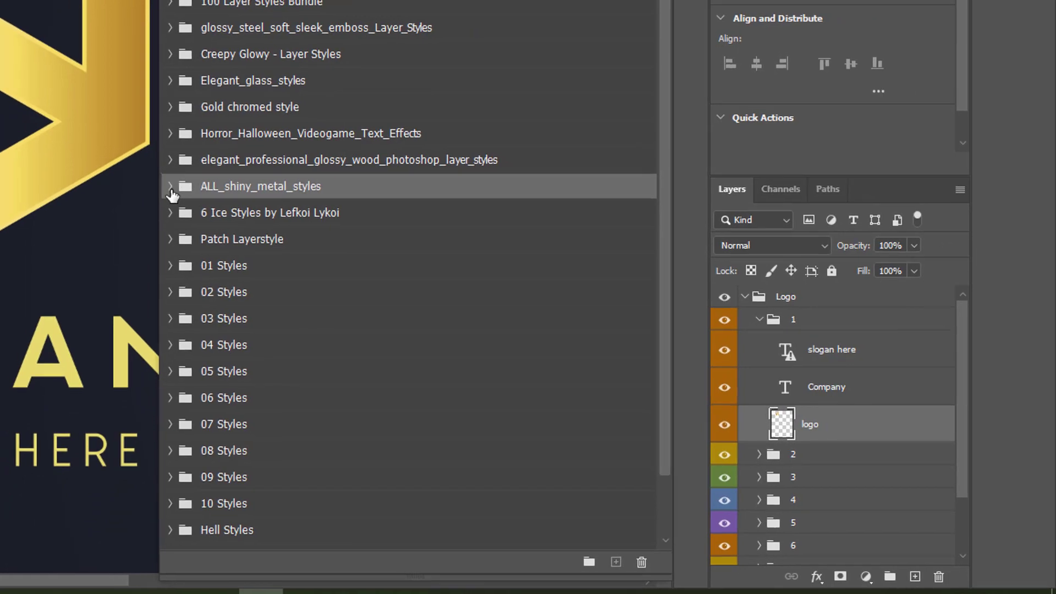
pyautogui.click(162, 185)
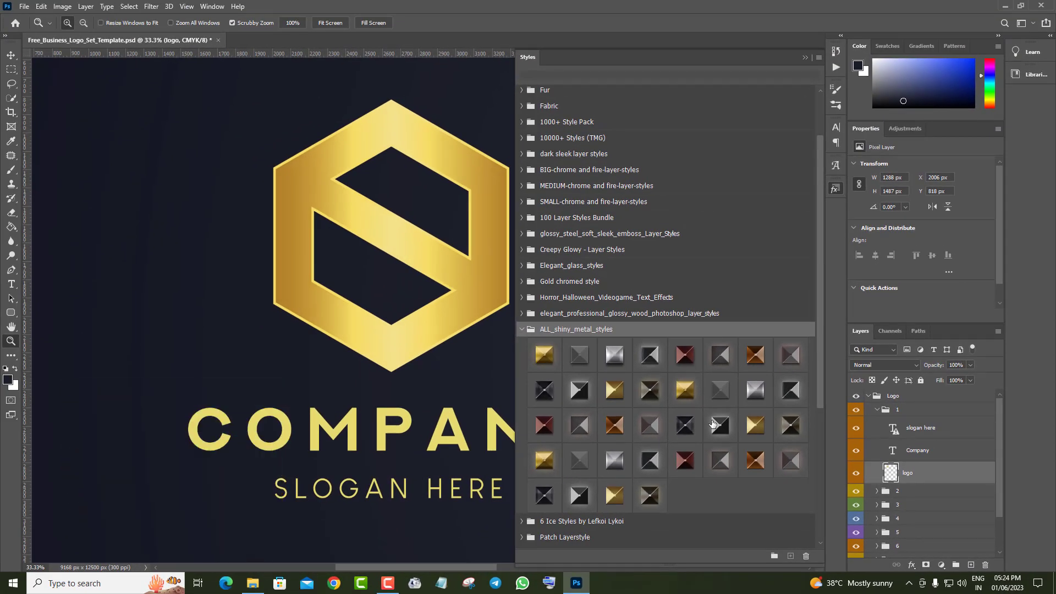
pyautogui.click(684, 388)
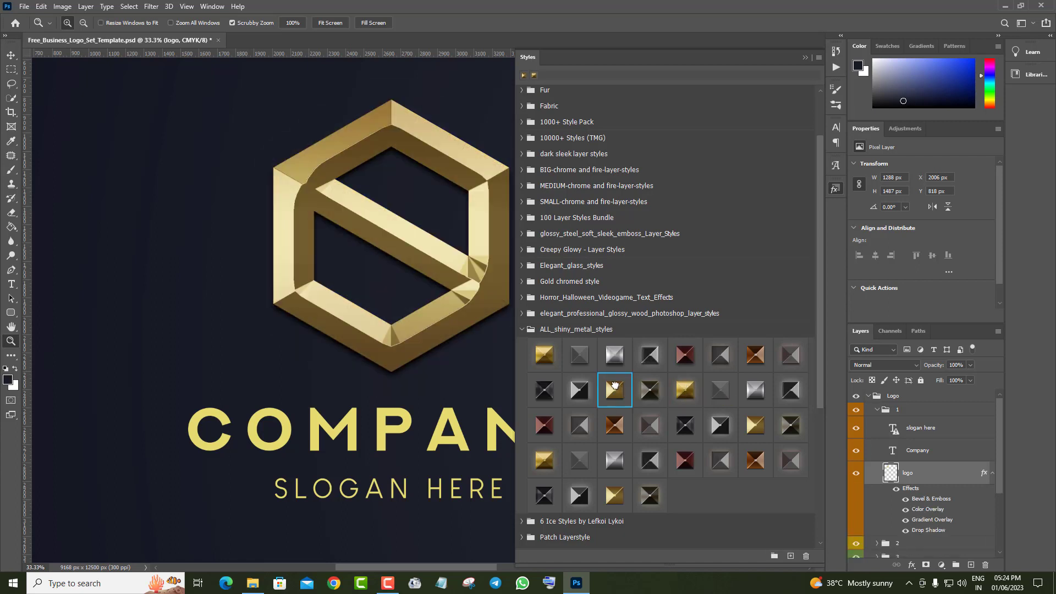
pyautogui.scroll(-1, 635, 372)
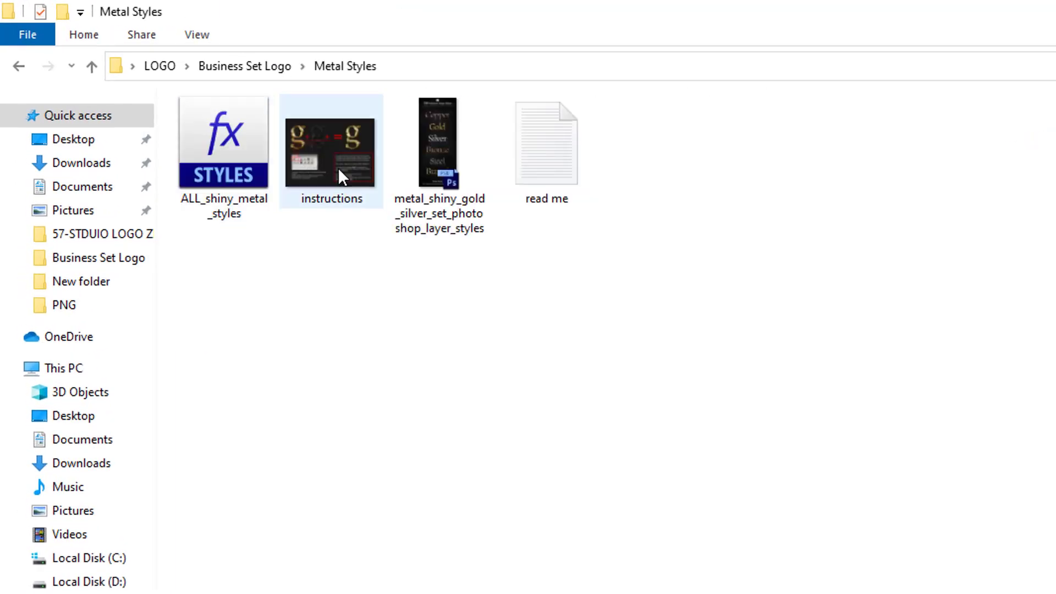
pyautogui.doubleClick(339, 172)
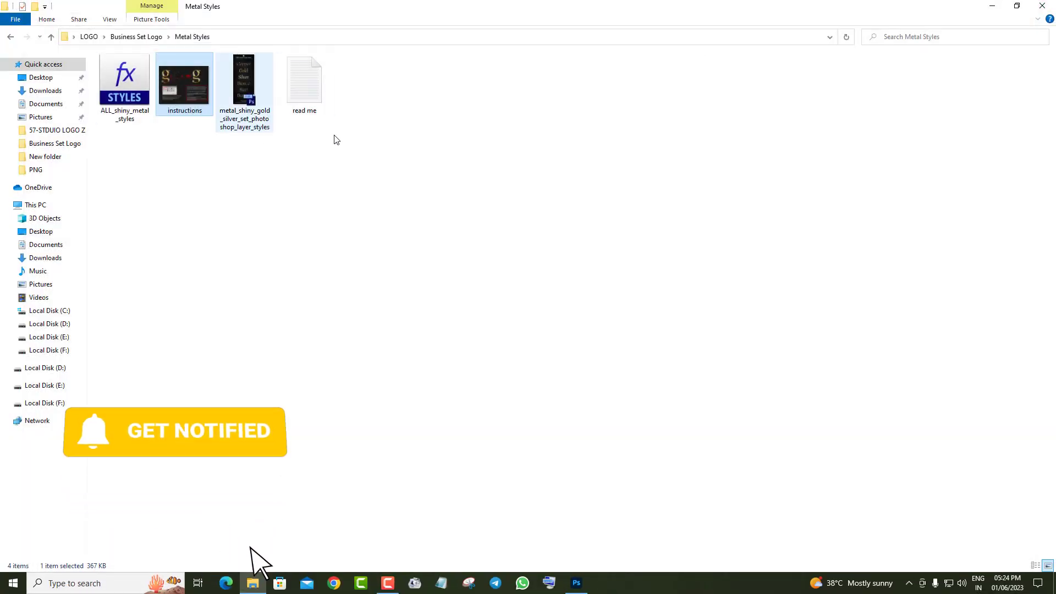
pyautogui.moveTo(418, 138); pyautogui.dragTo(110, 82)
pyautogui.click(239, 200)
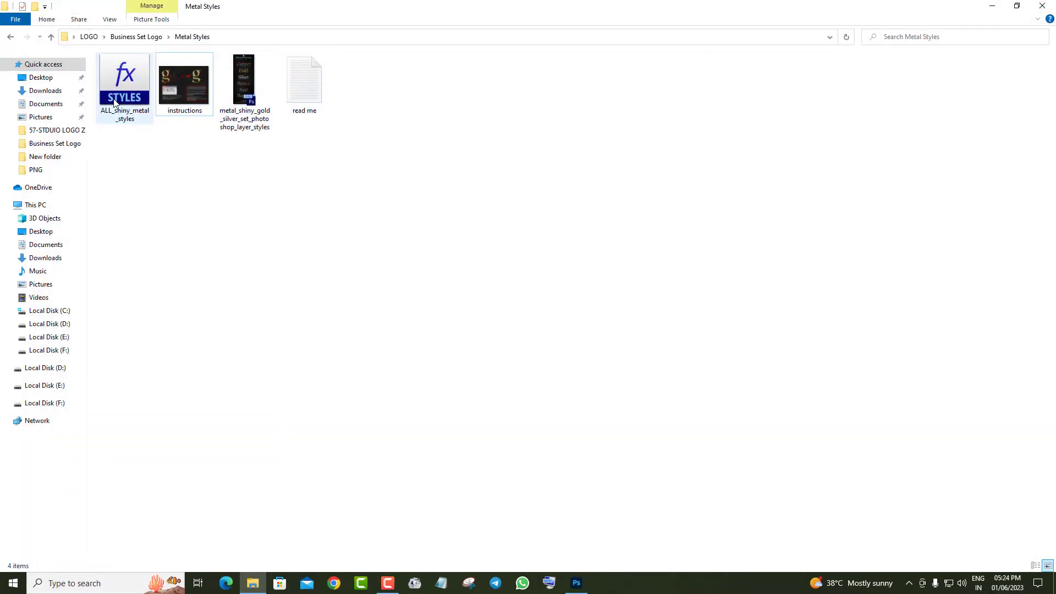
pyautogui.click(588, 583)
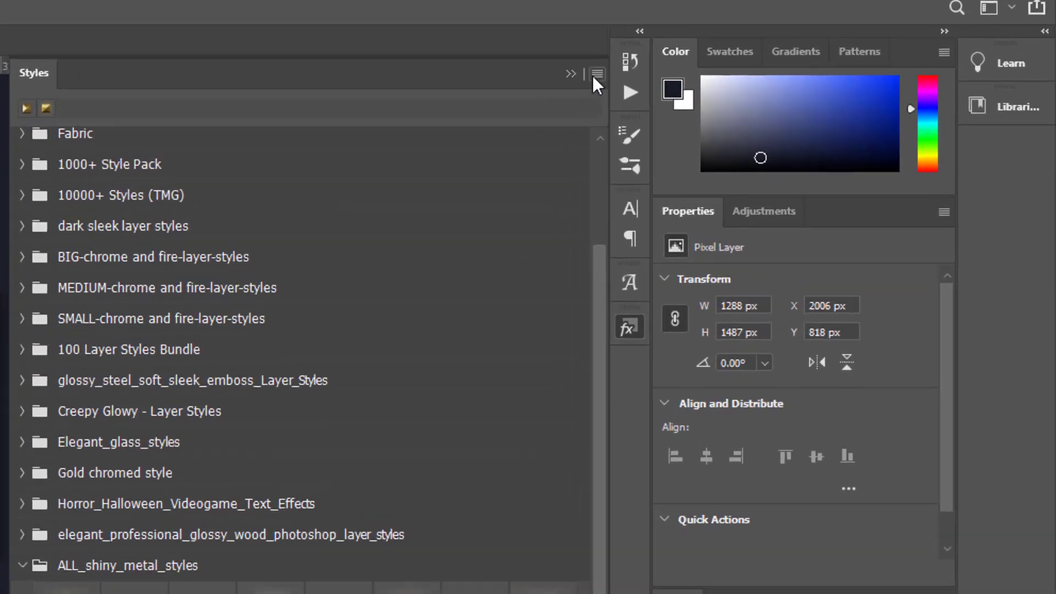
pyautogui.click(558, 76)
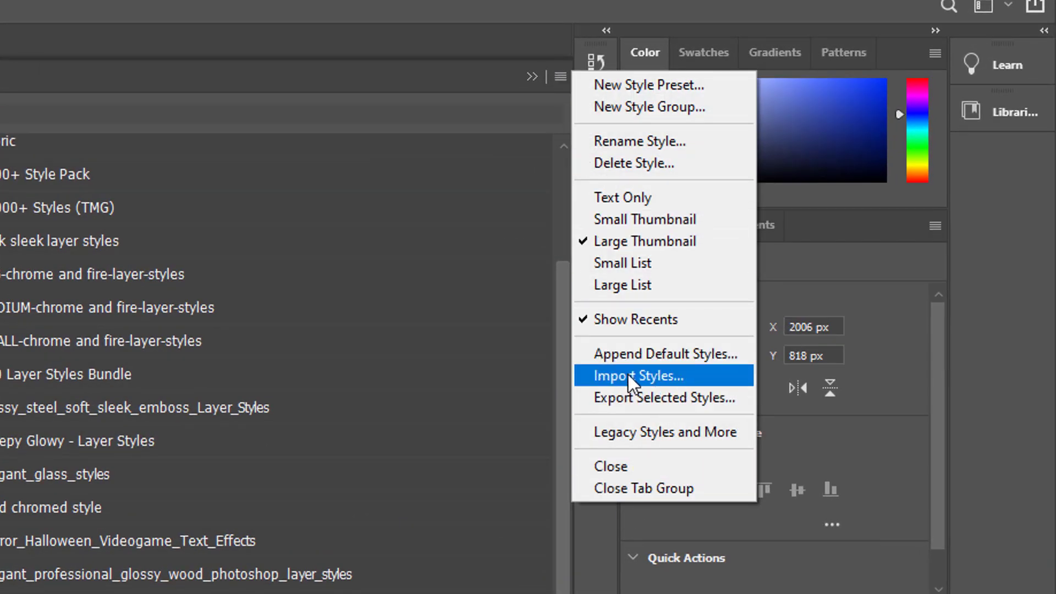
pyautogui.click(646, 374)
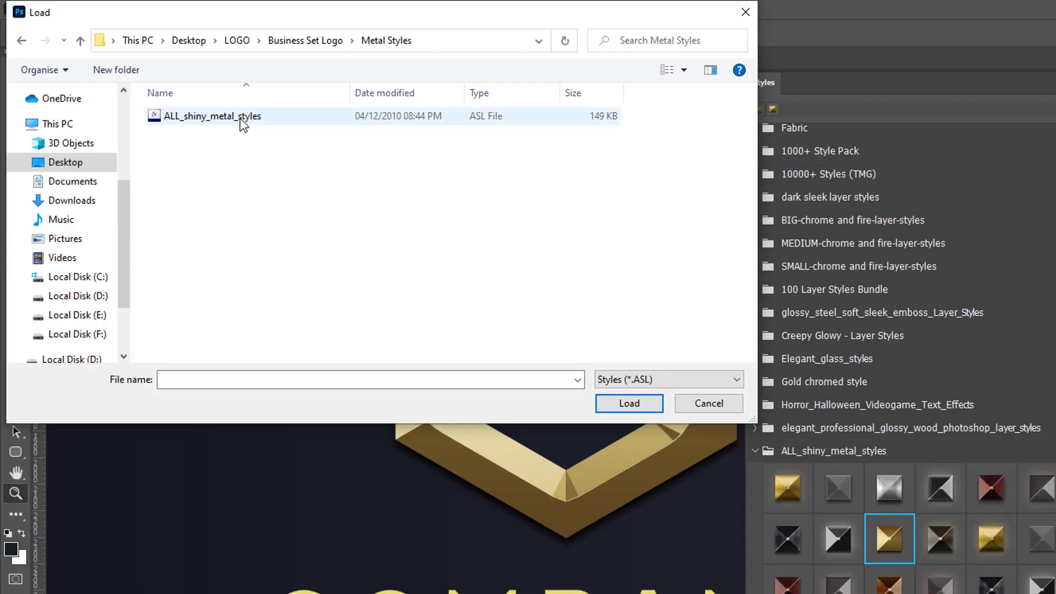
pyautogui.click(240, 118)
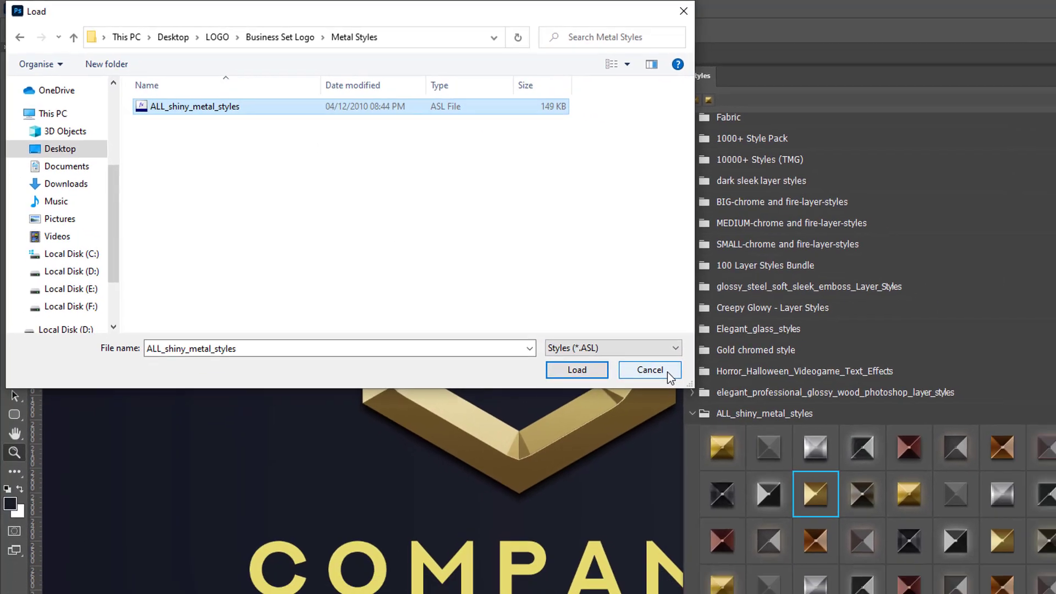
pyautogui.click(635, 408)
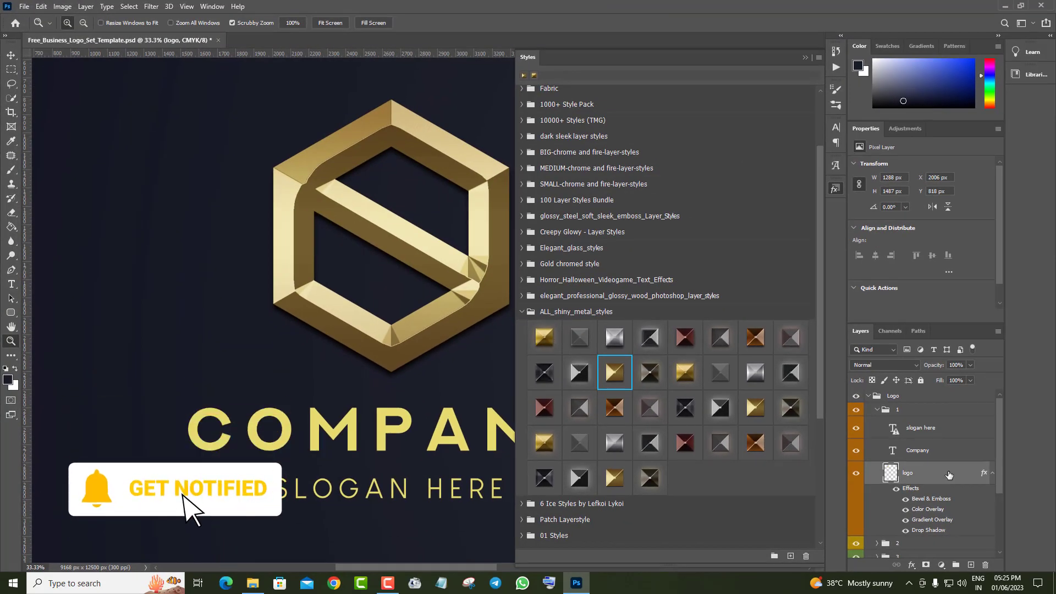
pyautogui.scroll(-1, 948, 474)
# - Apply the gold metal style to the COMPANY text layer and zoom in on the text
pyautogui.click(952, 424)
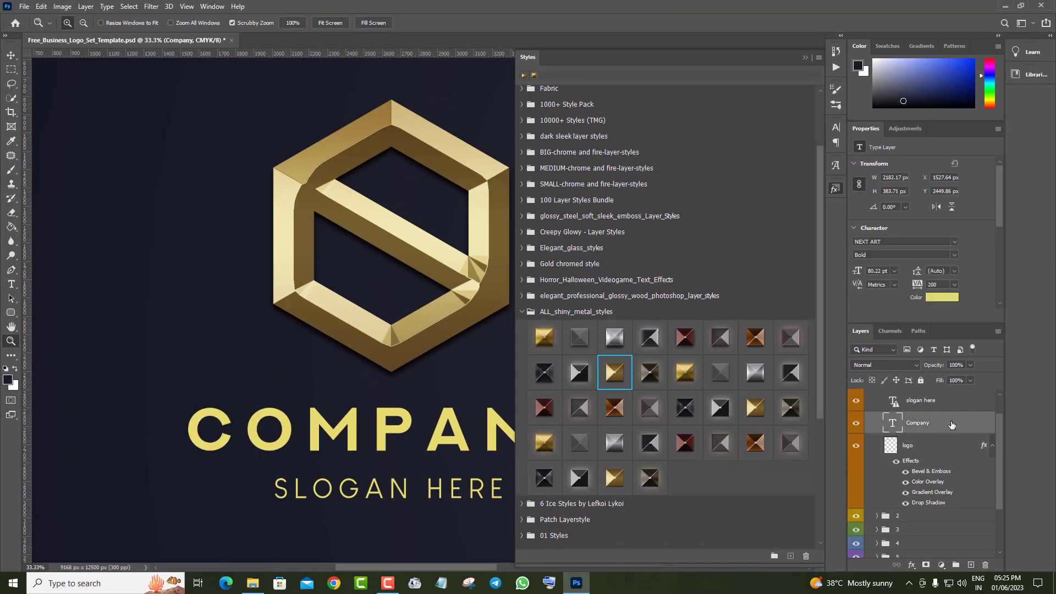
pyautogui.click(612, 371)
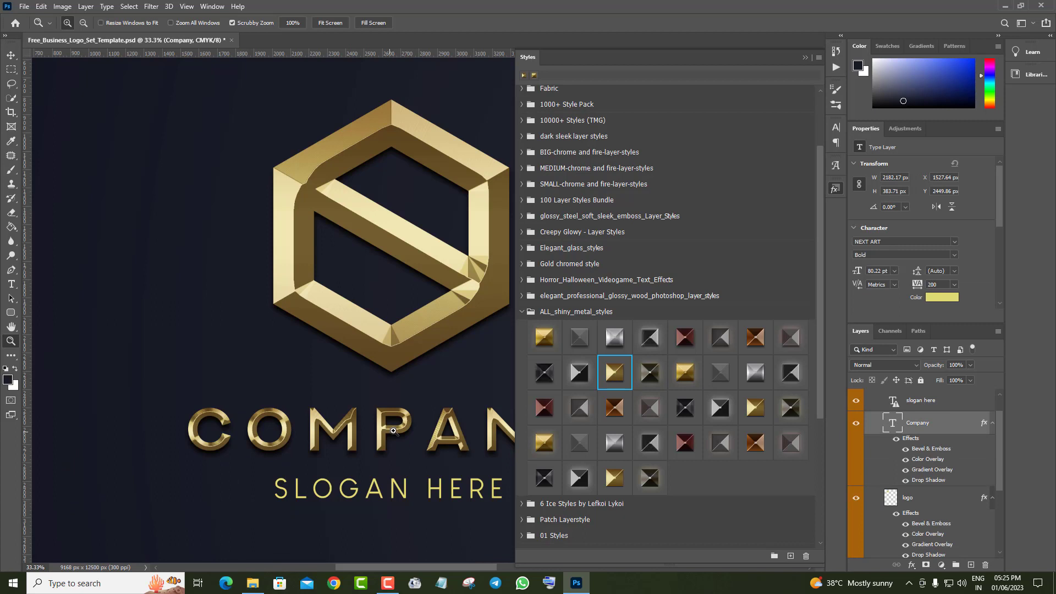
pyautogui.click(399, 334)
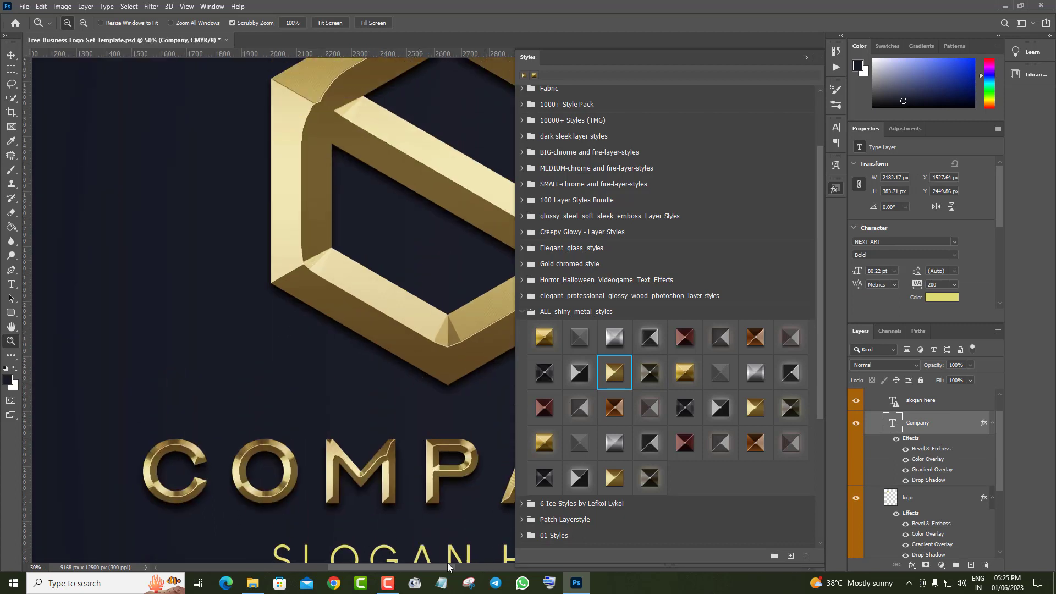
pyautogui.moveTo(448, 567); pyautogui.dragTo(482, 567)
pyautogui.scroll(-5, 431, 461)
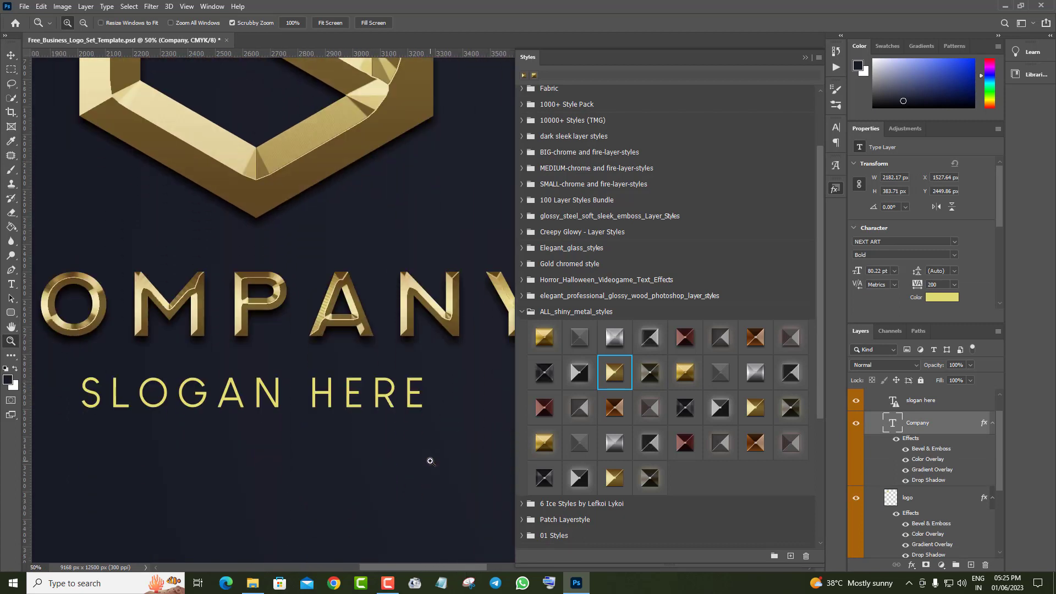
pyautogui.scroll(-2, 956, 497)
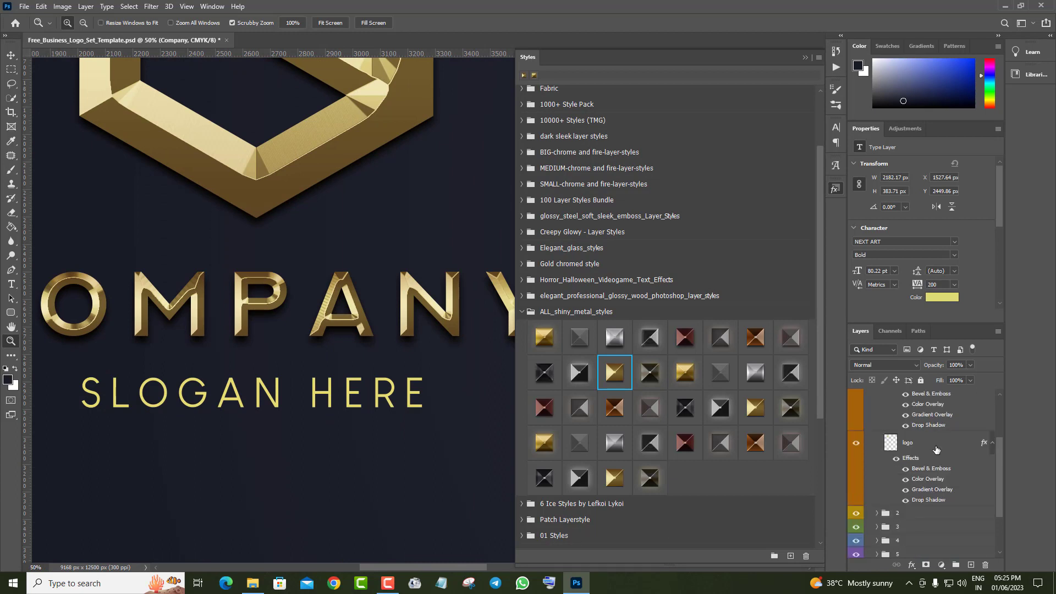
pyautogui.scroll(3, 937, 454)
# - Apply the same gold style to the slogan here text and fit the sheet on screen
pyautogui.click(960, 432)
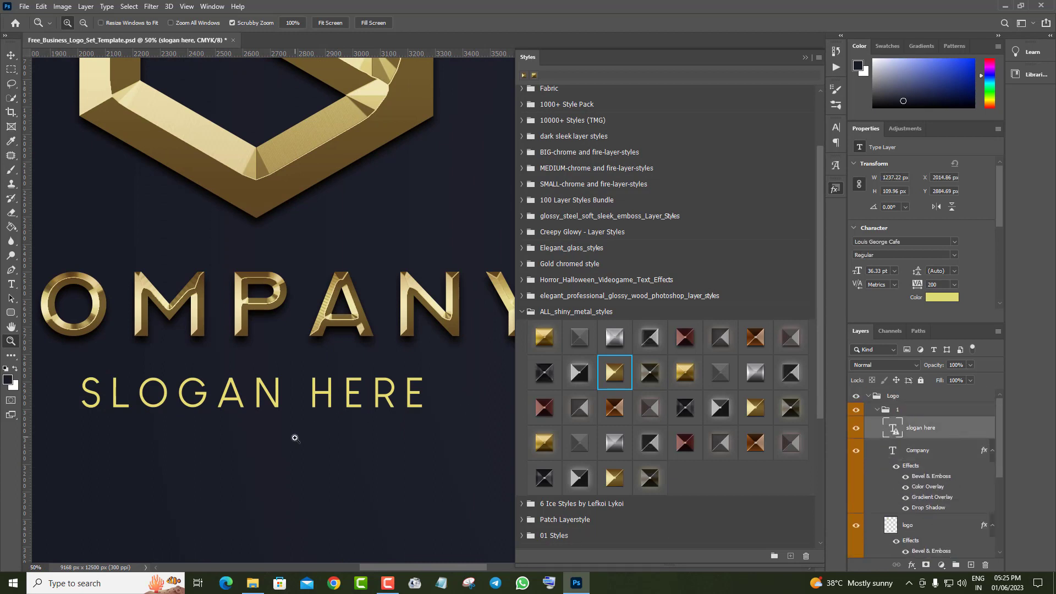
pyautogui.click(631, 377)
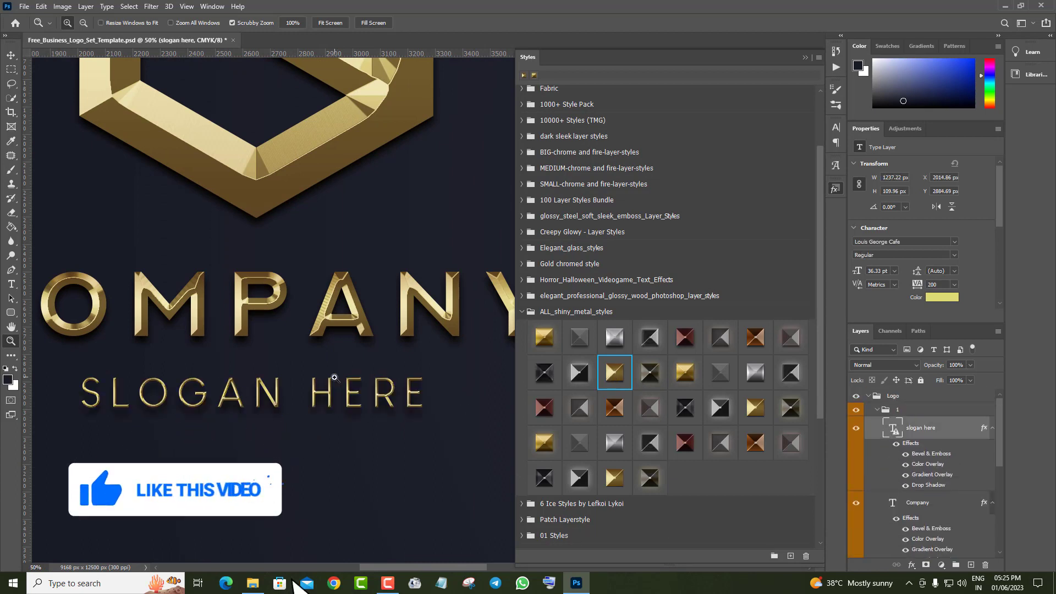
pyautogui.rightClick(292, 325)
pyautogui.click(310, 330)
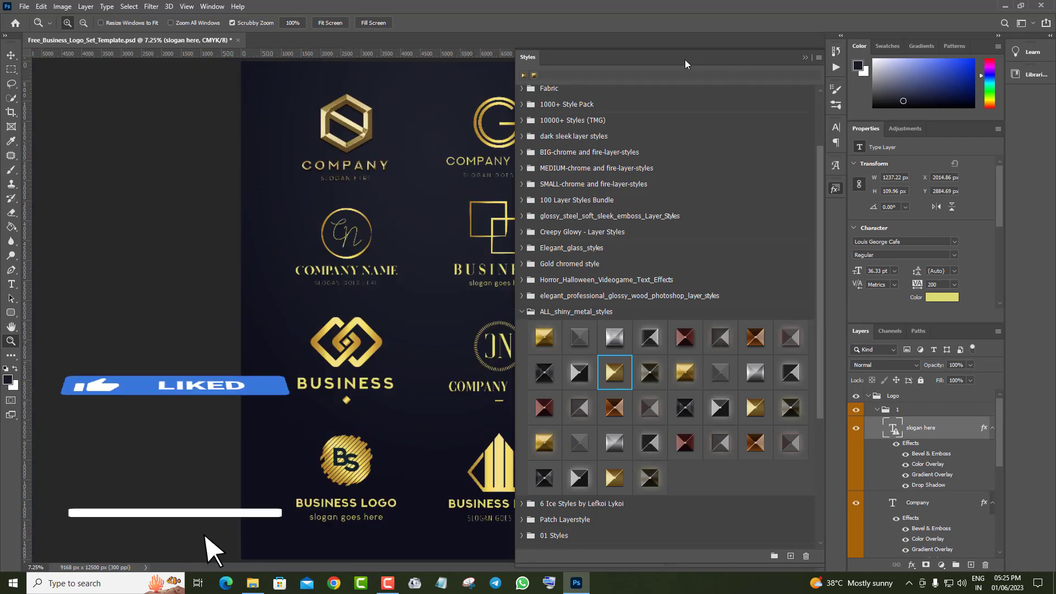
# - Zoom in on the top row of logos and move the Styles panel out of the way
pyautogui.moveTo(686, 64); pyautogui.dragTo(917, 42)
pyautogui.click(403, 305)
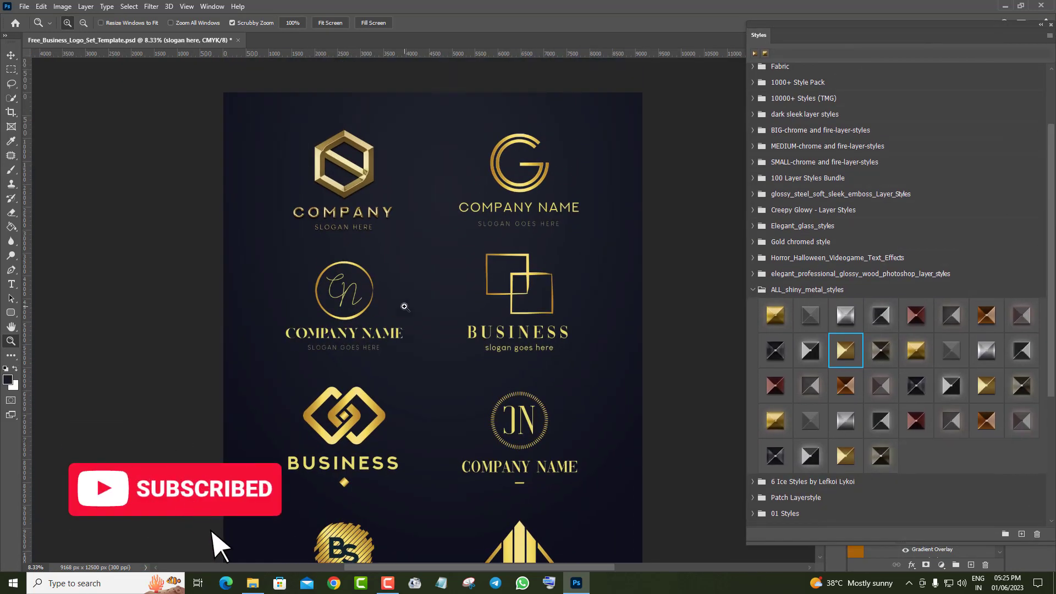
pyautogui.click(404, 306)
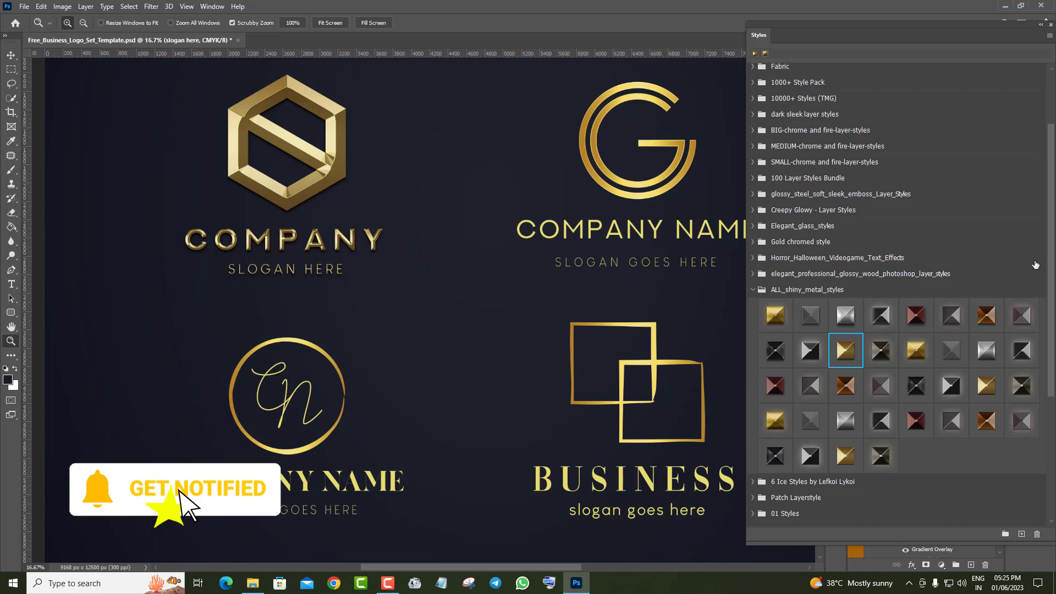
pyautogui.moveTo(960, 28); pyautogui.dragTo(807, 4)
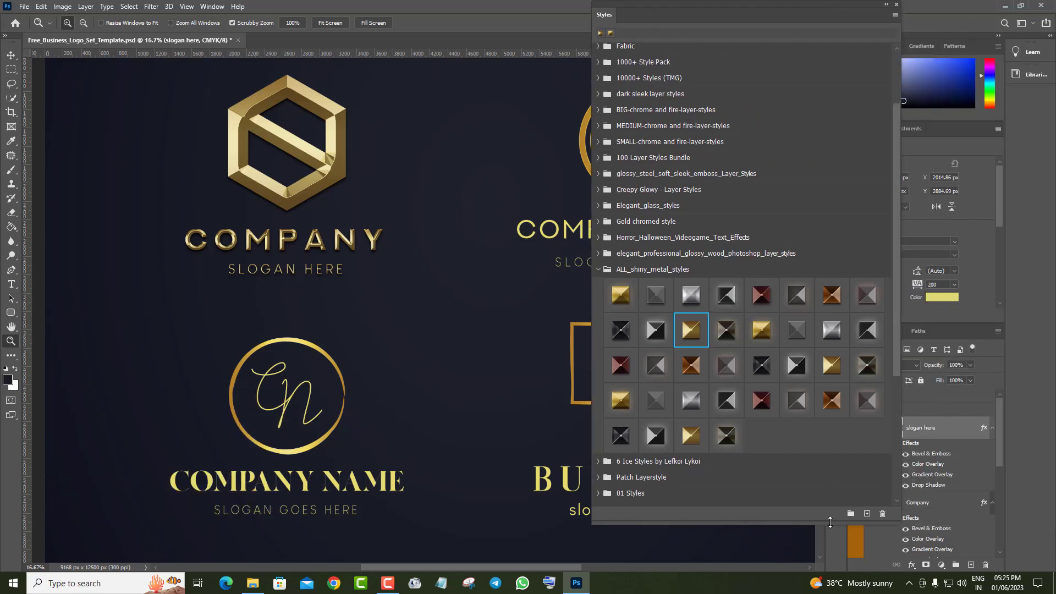
pyautogui.moveTo(830, 521); pyautogui.dragTo(830, 215)
pyautogui.scroll(-4, 836, 137)
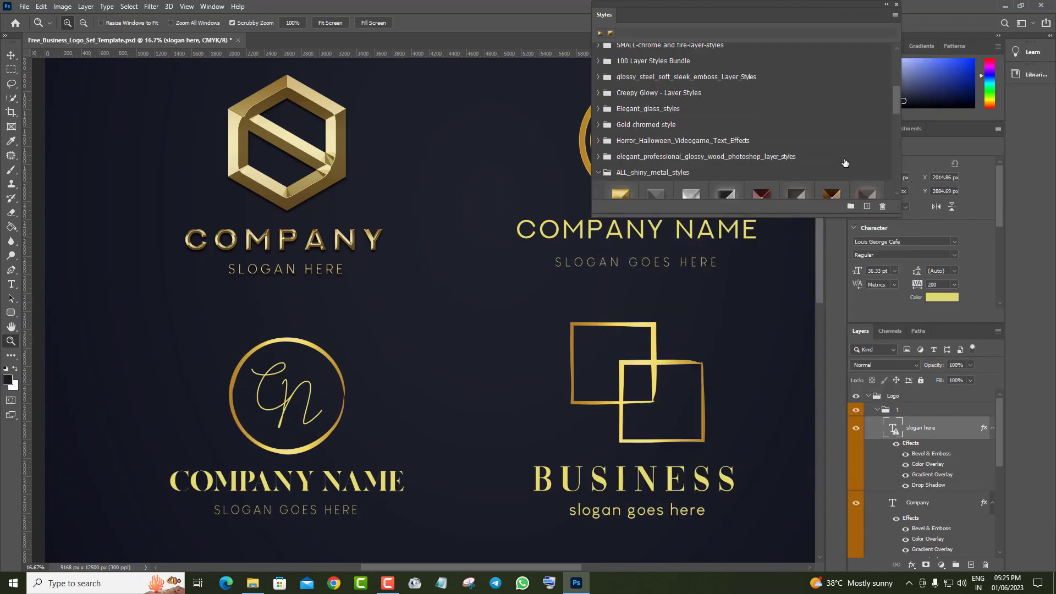
pyautogui.moveTo(897, 104); pyautogui.dragTo(892, 135)
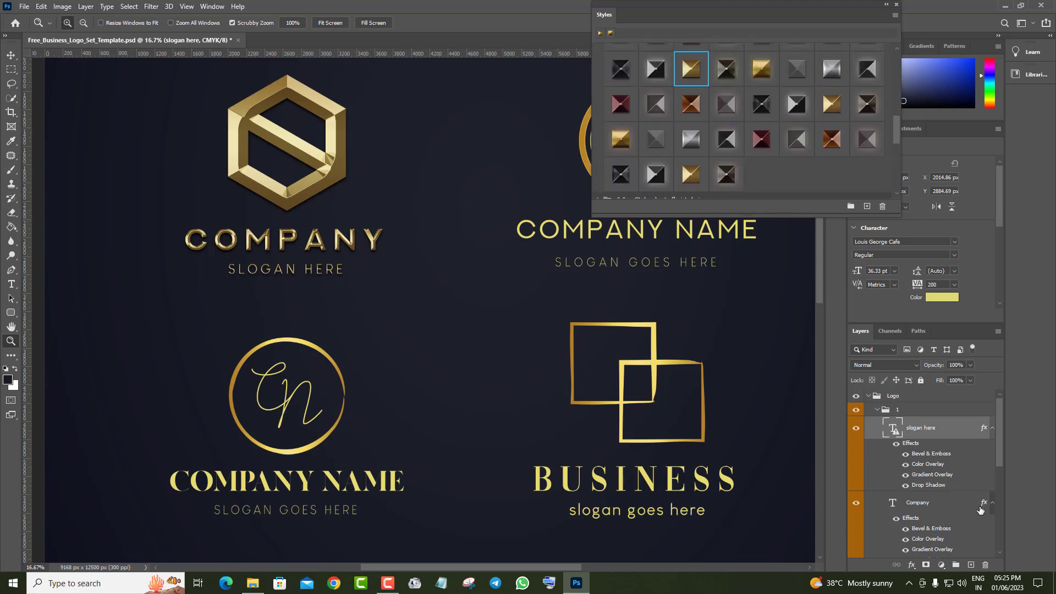
pyautogui.scroll(-5, 980, 509)
# - Hide the navy BG layer and zoom closer on the hexagon logo
pyautogui.click(856, 547)
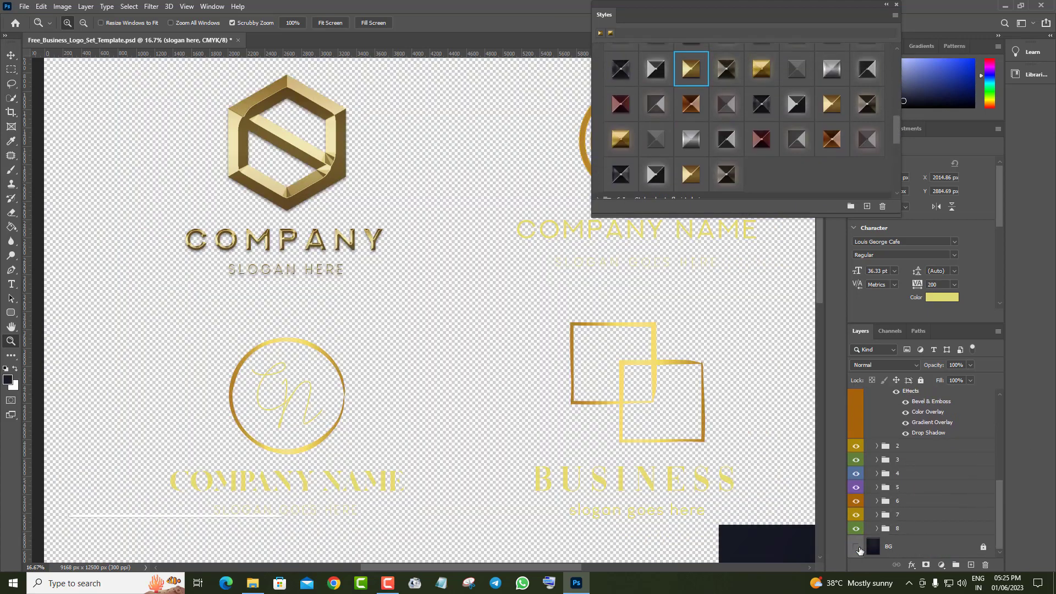
pyautogui.scroll(2, 301, 314)
pyautogui.click(389, 271)
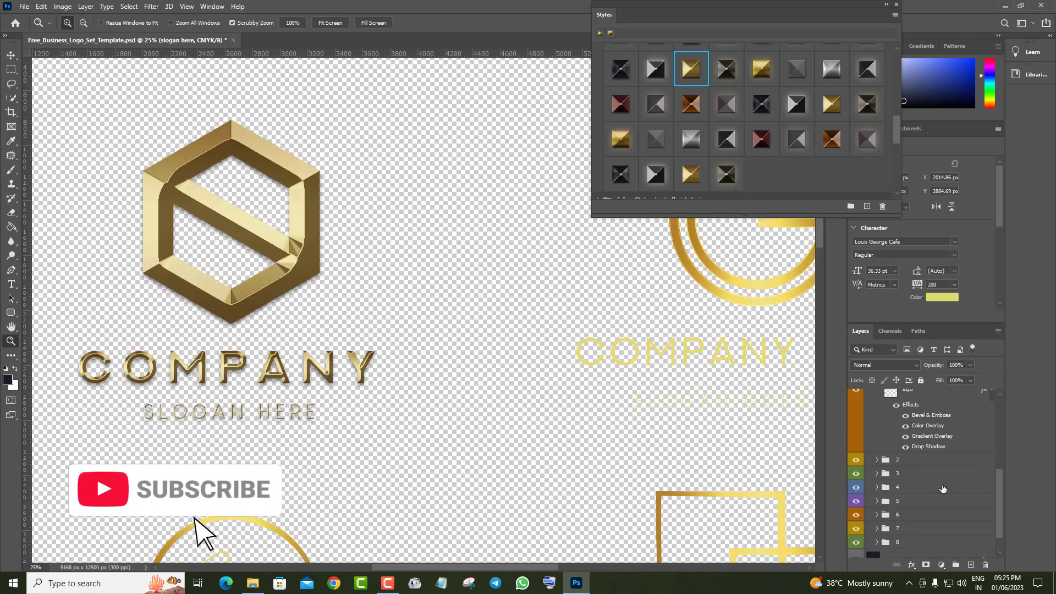
pyautogui.scroll(3, 942, 488)
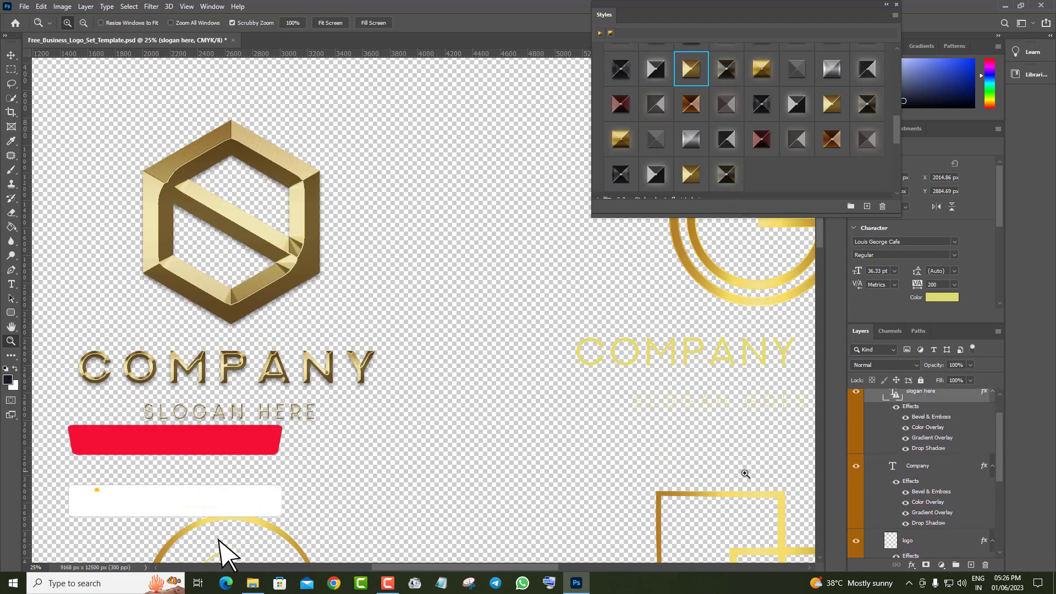
pyautogui.scroll(2, 929, 473)
# - Replace the hexagon logo's COMPANY text with YOUR TEXT and commit it
pyautogui.click(895, 507)
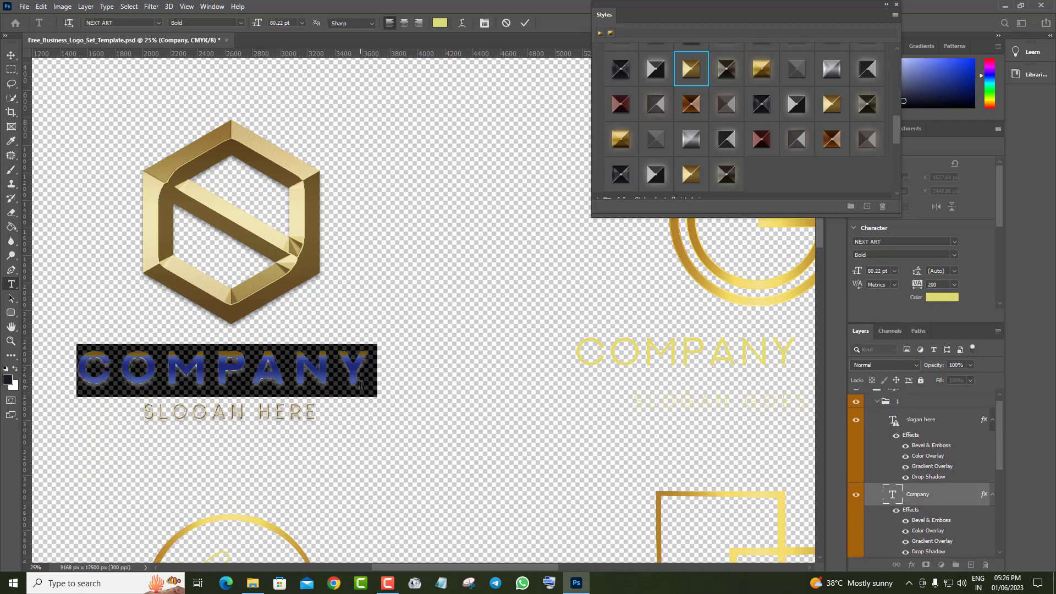
pyautogui.write('YOUR TEXT')
pyautogui.click(10, 55)
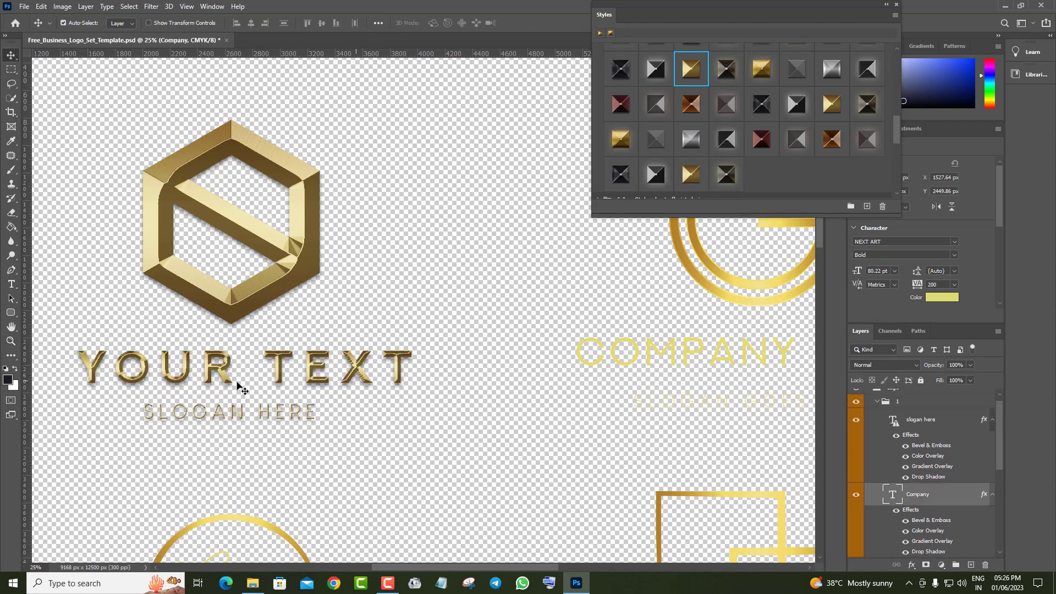
pyautogui.scroll(-5, 913, 533)
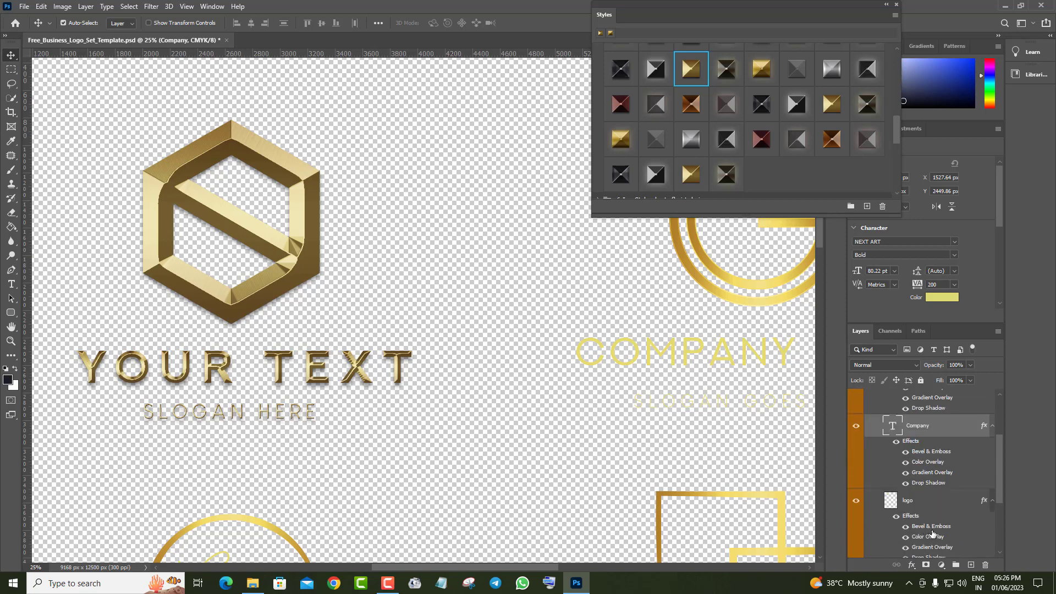
# - Show the navy BG layer again and move the Styles panel aside
pyautogui.click(855, 546)
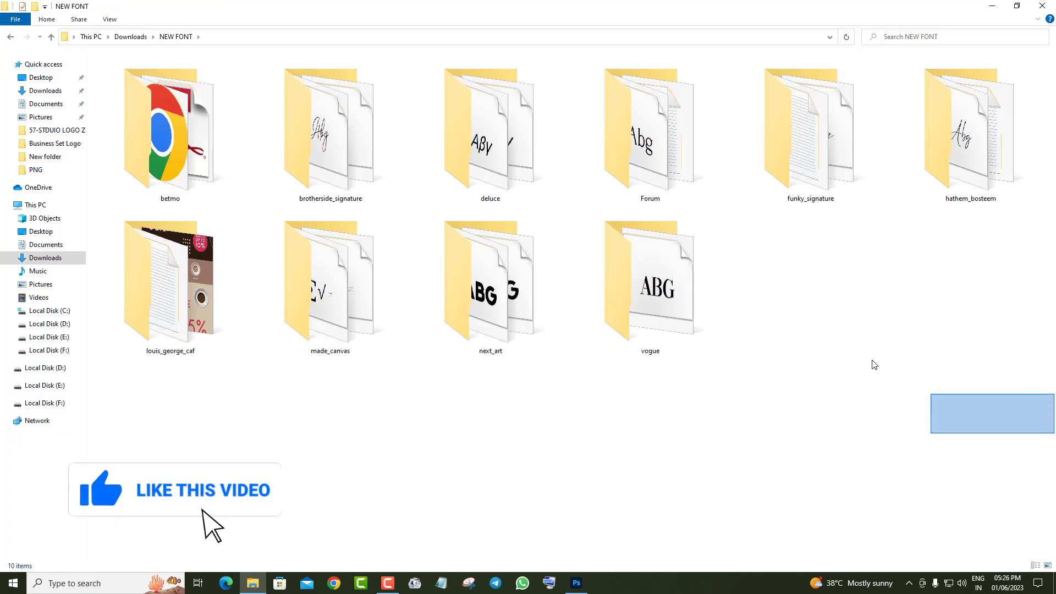
pyautogui.moveTo(874, 365); pyautogui.dragTo(436, 306)
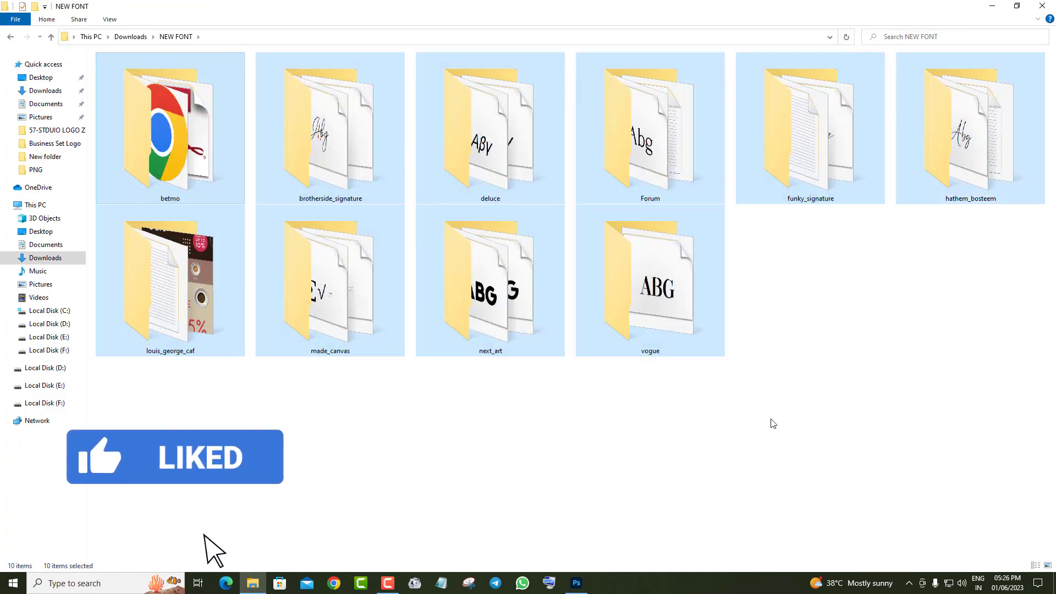
pyautogui.click(577, 545)
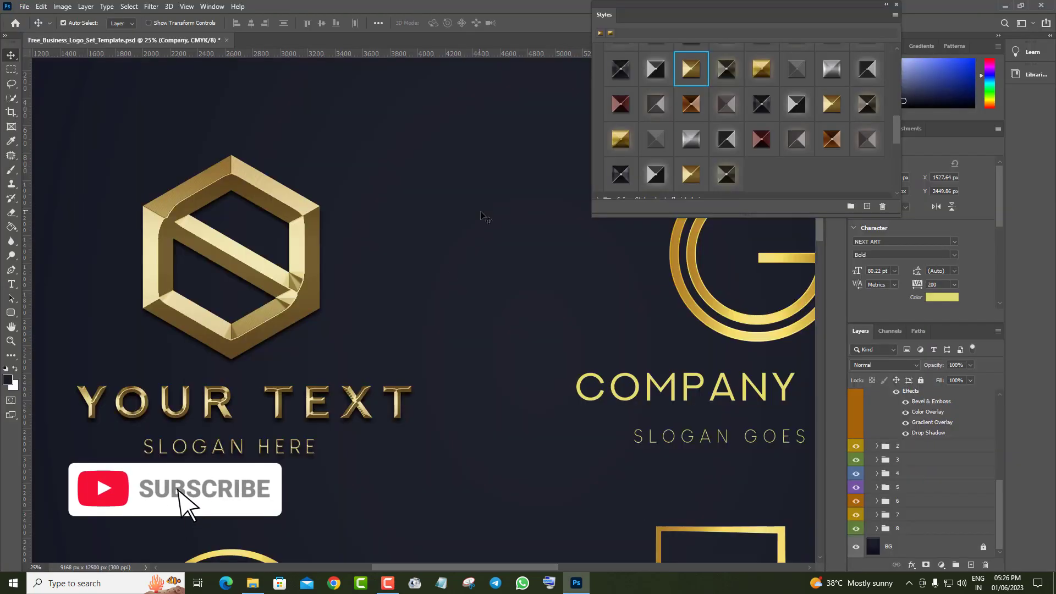
pyautogui.moveTo(688, 14); pyautogui.dragTo(590, 15)
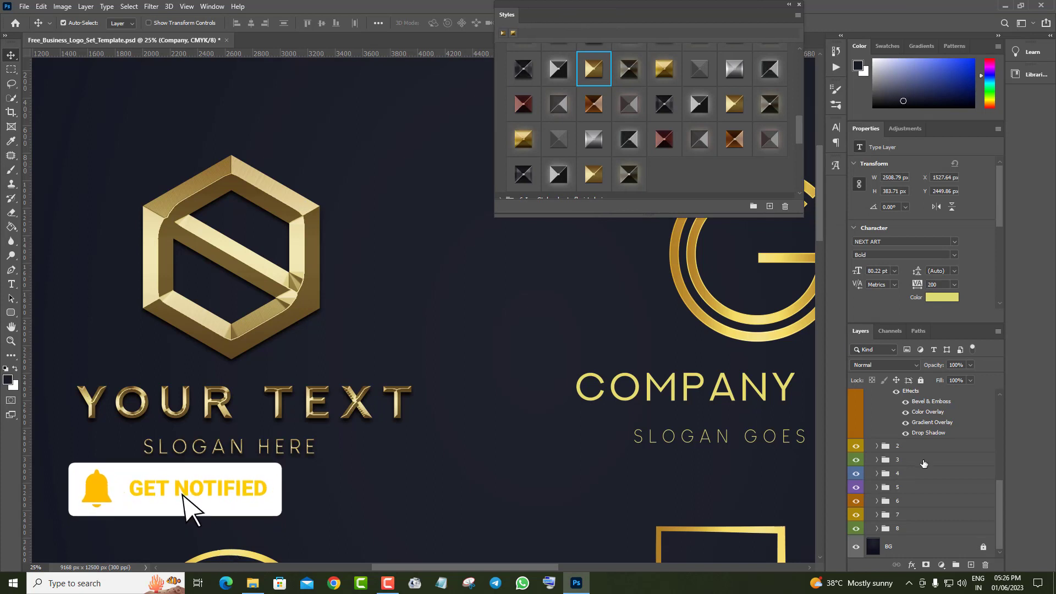
pyautogui.scroll(2, 923, 464)
pyautogui.scroll(3, 886, 434)
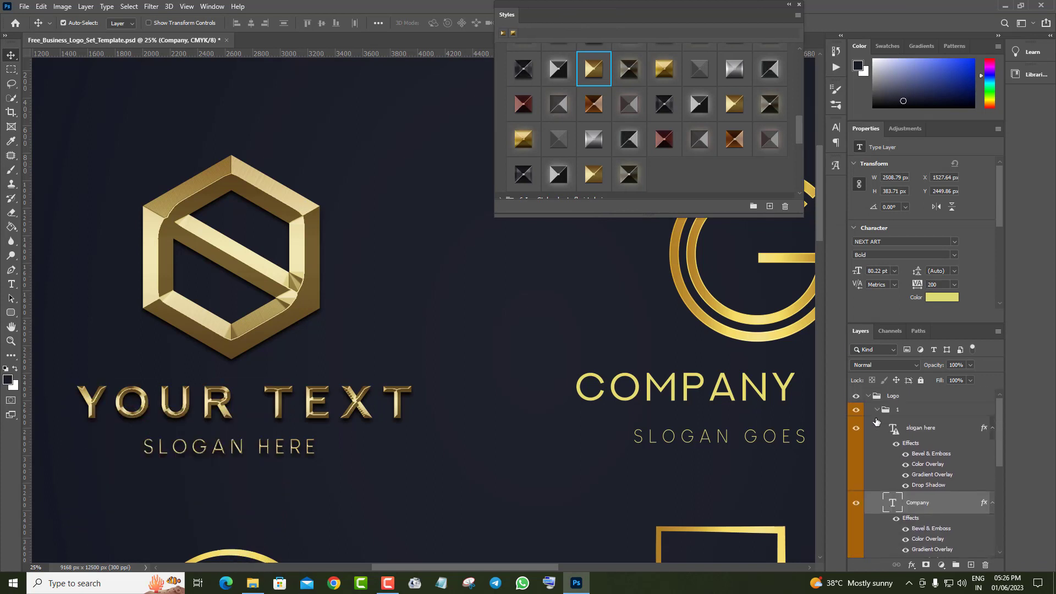
# - Collapse group 1, expand group 2, and select the G logo's artwork layer
pyautogui.click(878, 411)
pyautogui.click(858, 423)
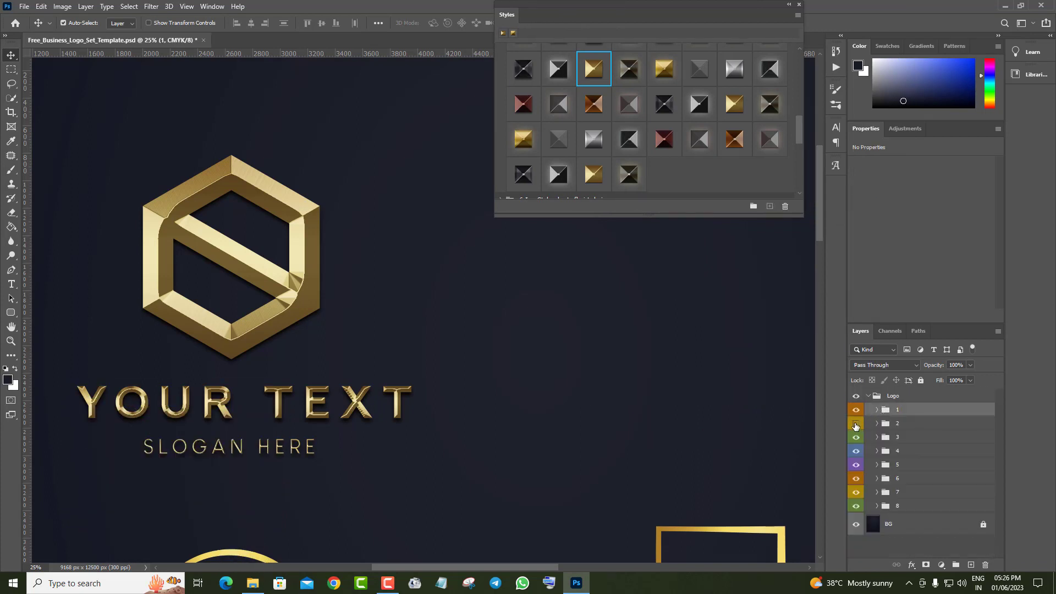
pyautogui.moveTo(501, 567); pyautogui.dragTo(606, 566)
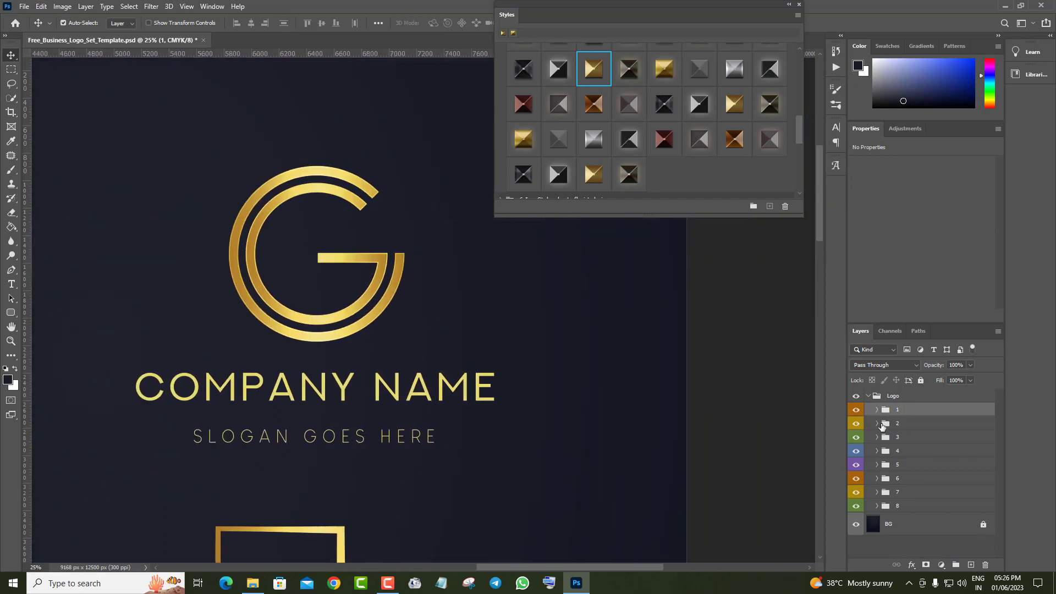
pyautogui.click(877, 424)
pyautogui.click(935, 445)
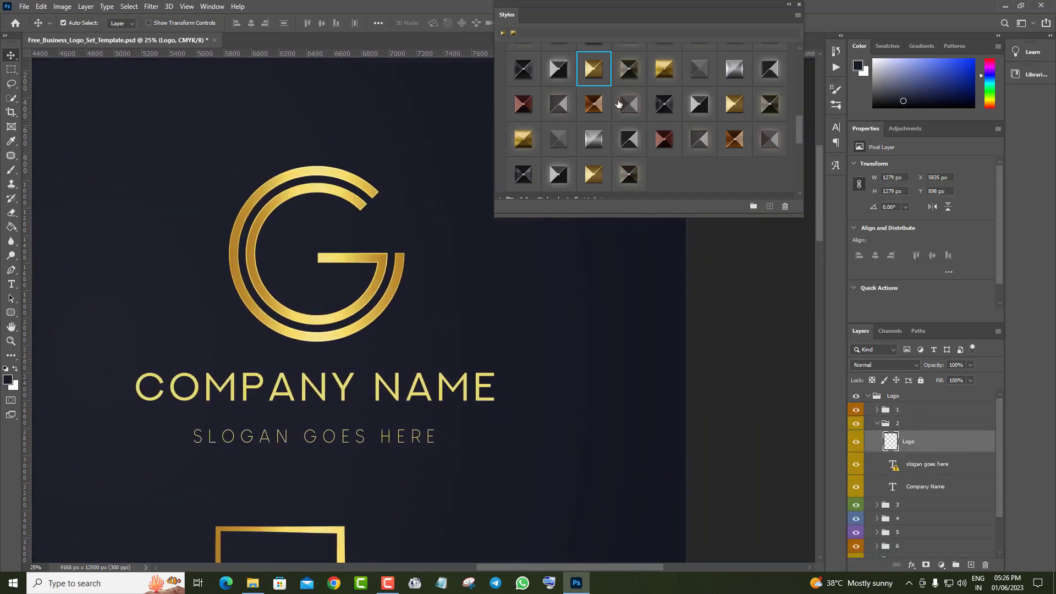
# - Try several silver, gold and dark chrome metal styles on the G logo
pyautogui.click(670, 106)
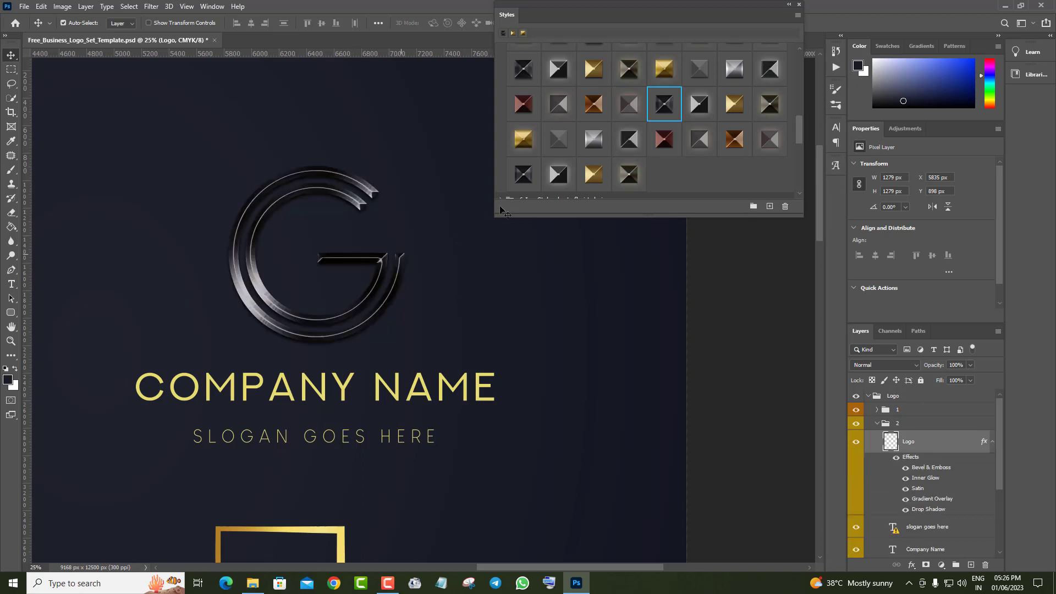
pyautogui.click(700, 104)
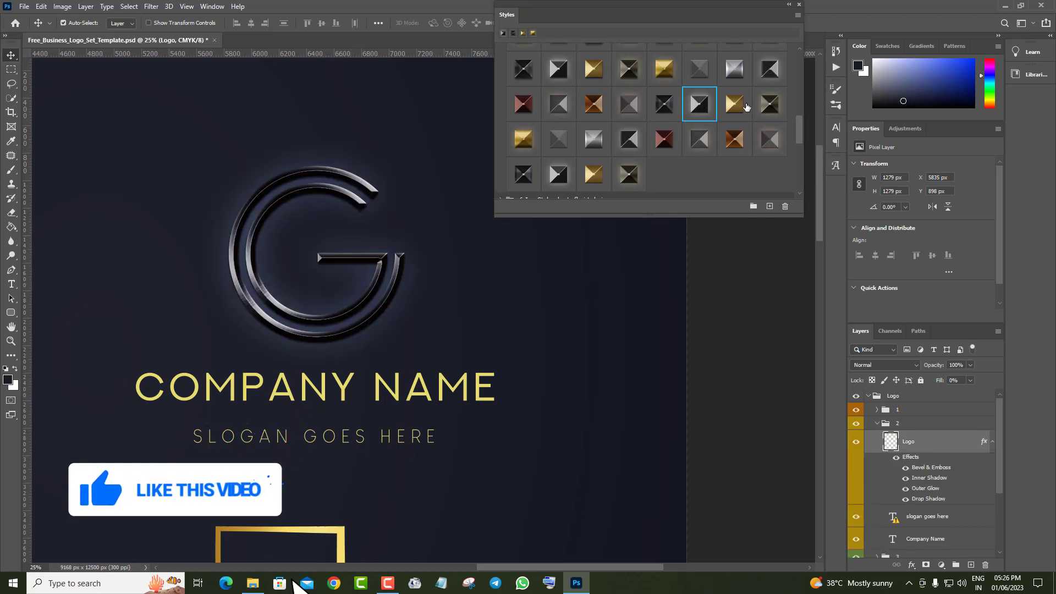
pyautogui.click(737, 104)
pyautogui.click(735, 70)
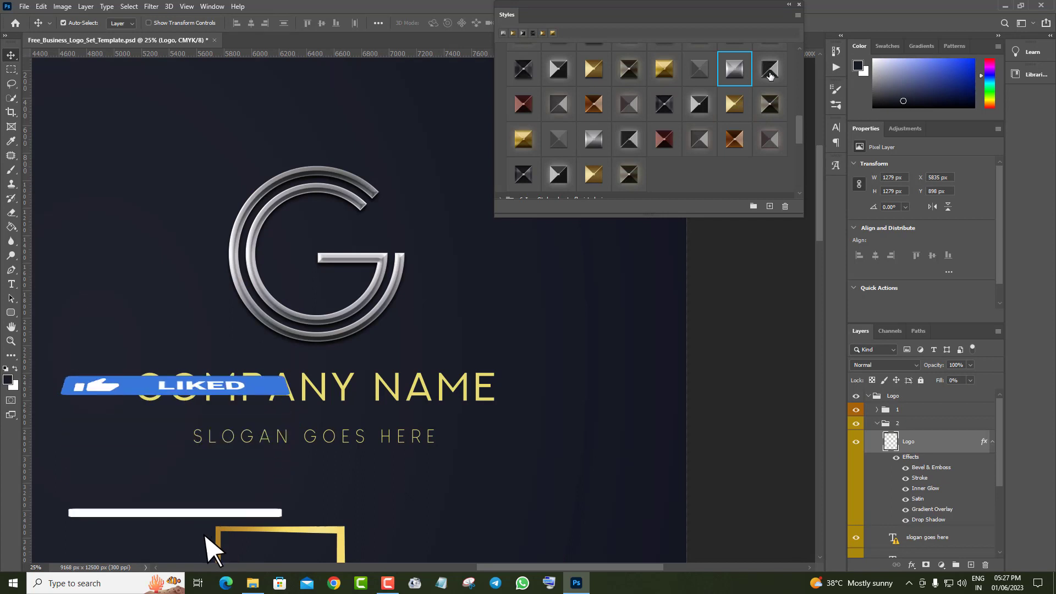
pyautogui.click(769, 69)
pyautogui.click(769, 137)
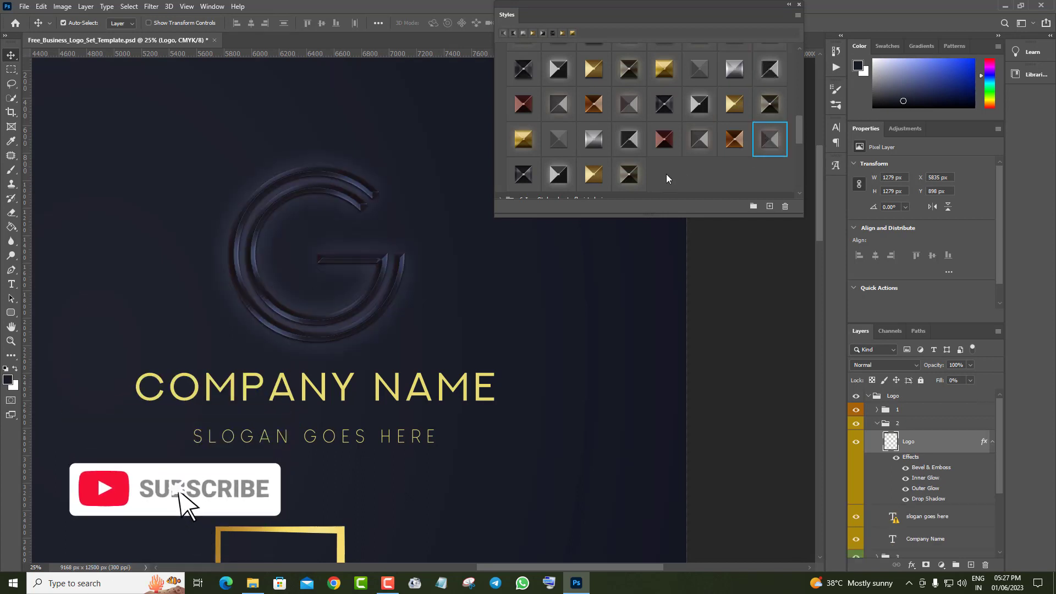
pyautogui.click(629, 174)
pyautogui.click(592, 174)
pyautogui.click(559, 174)
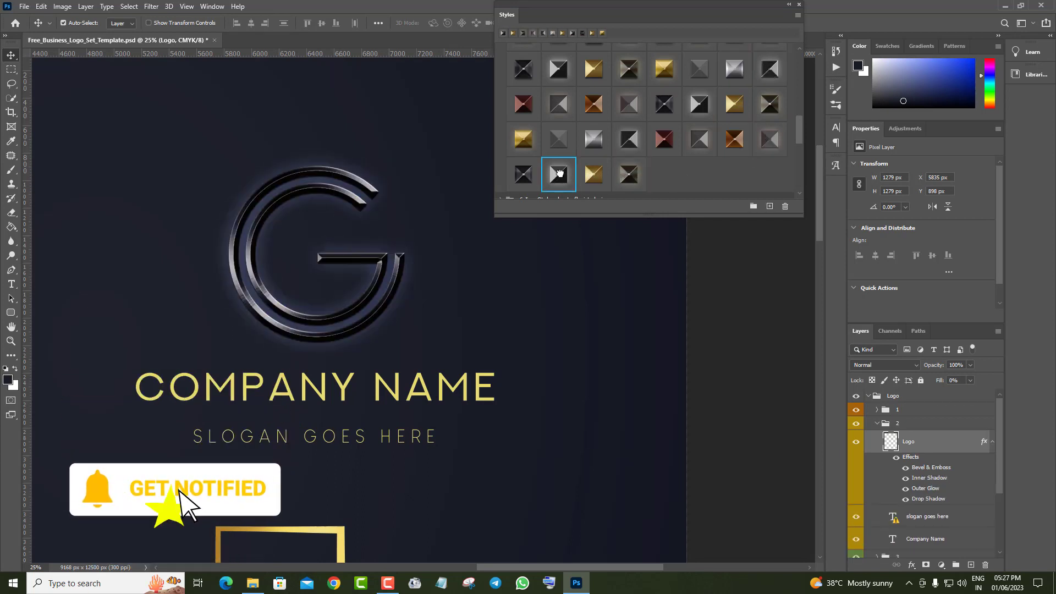
pyautogui.click(523, 175)
# - Apply the dark red shiny metal style to the G logo
pyautogui.scroll(2, 690, 154)
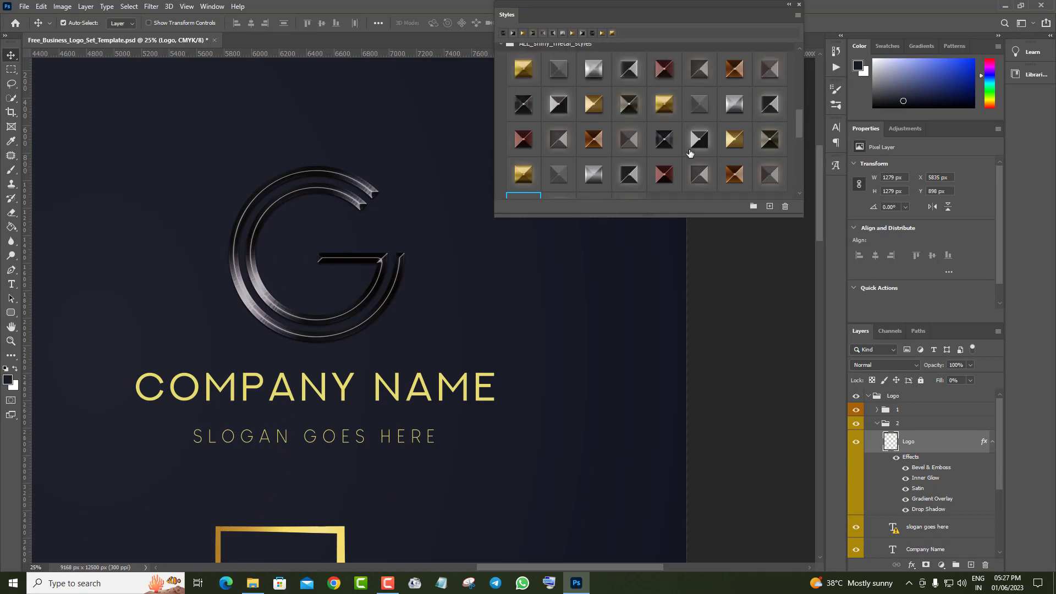
pyautogui.click(523, 138)
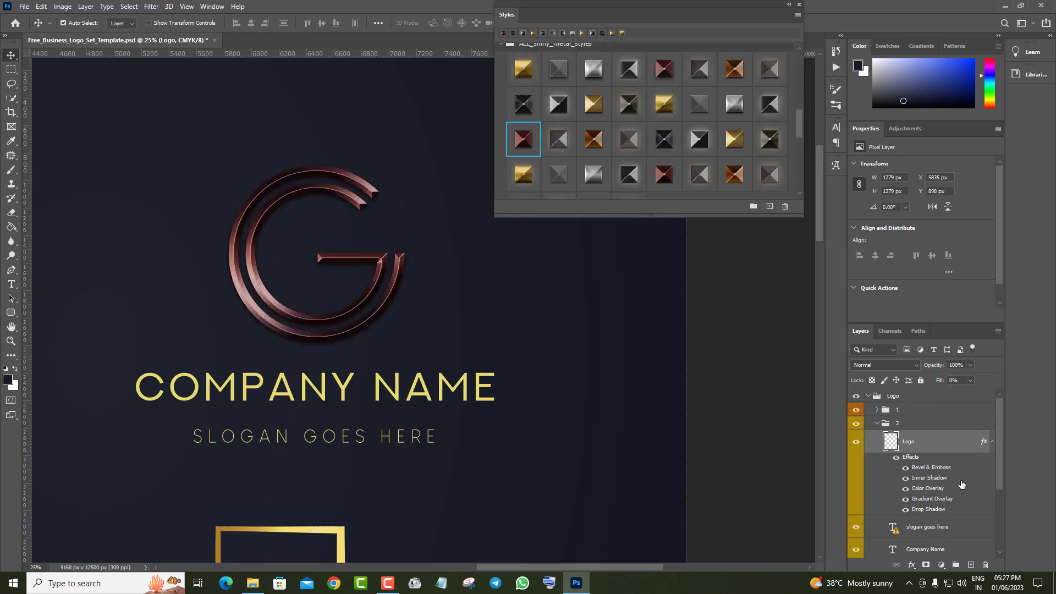
pyautogui.scroll(-1, 962, 484)
pyautogui.click(938, 490)
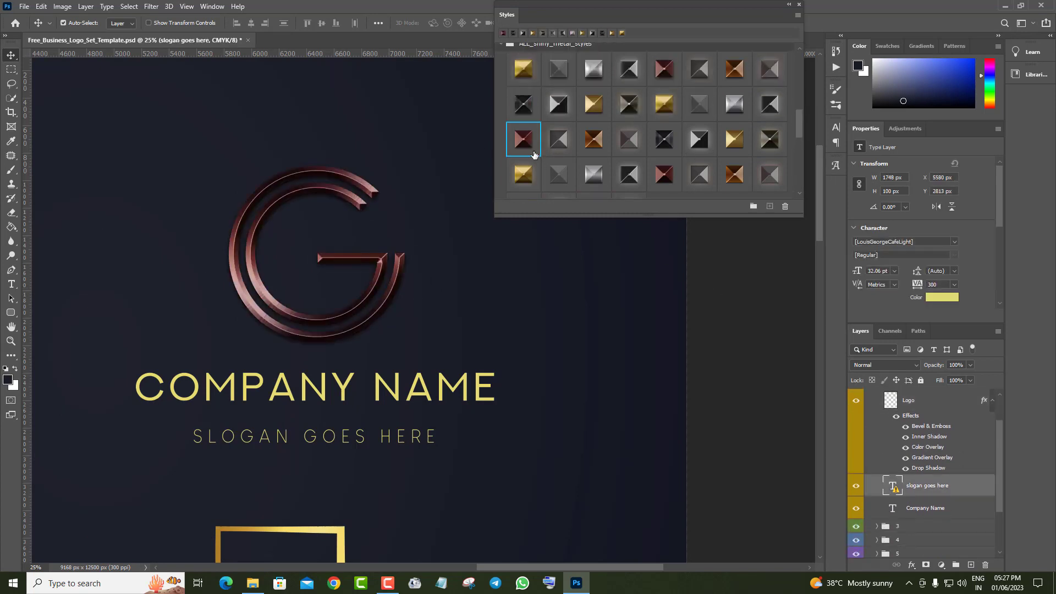
# - Apply the dark red metal style to the slogan and COMPANY NAME text layers
pyautogui.click(520, 138)
pyautogui.scroll(-1, 960, 485)
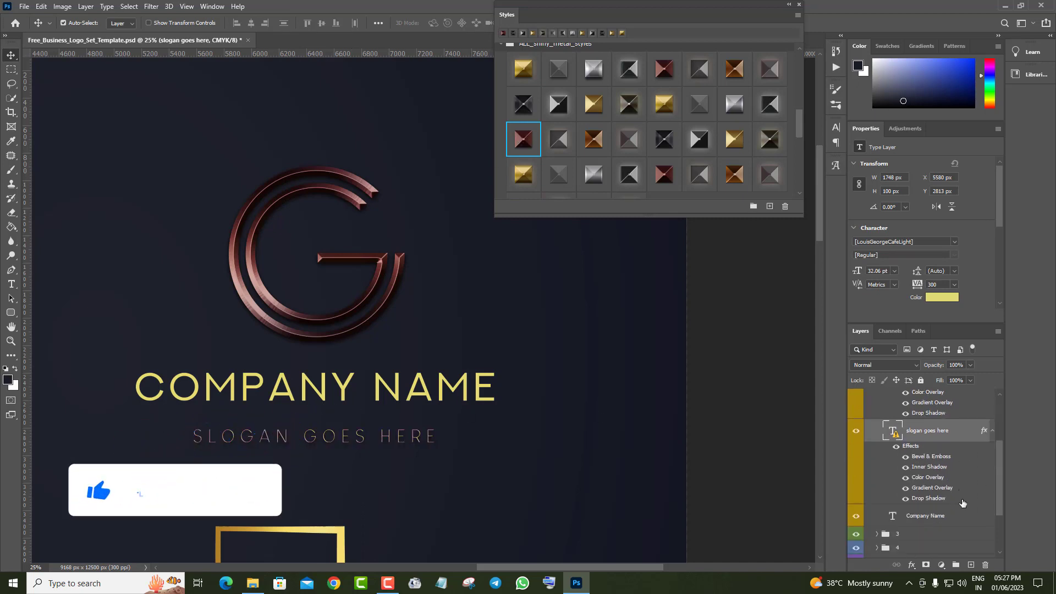
pyautogui.scroll(-1, 960, 485)
pyautogui.click(960, 487)
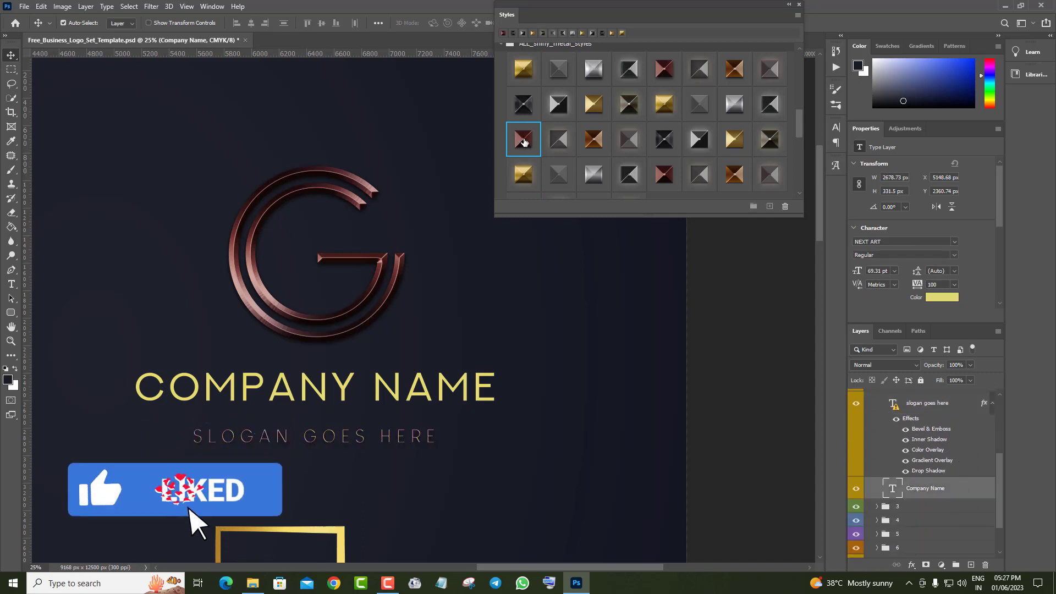
pyautogui.click(523, 139)
# - Zoom in on the company name logo and toggle the BG layer off and on
pyautogui.press('z')
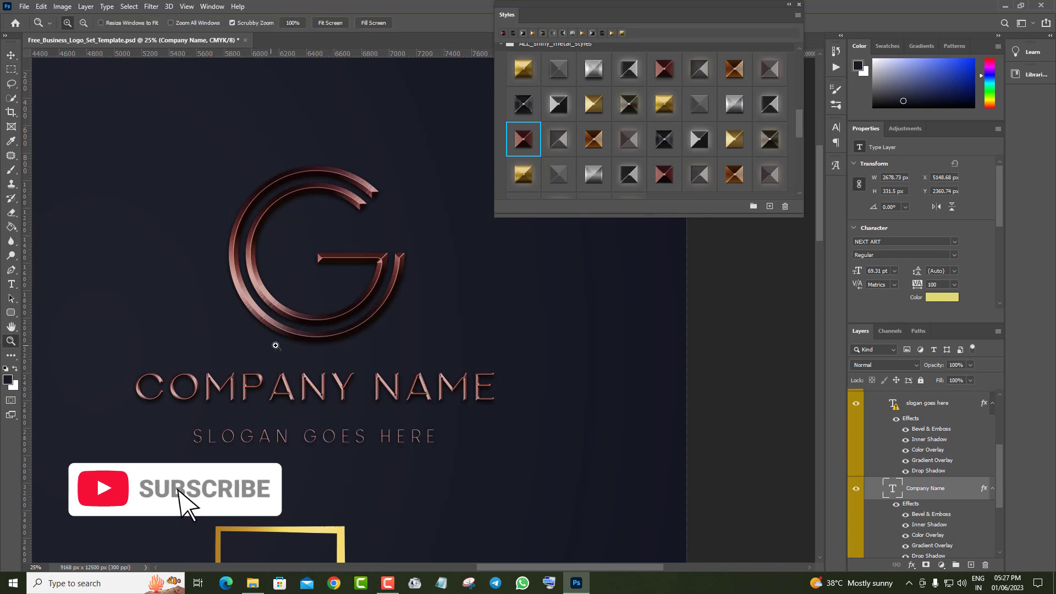
pyautogui.click(310, 394)
pyautogui.scroll(1, 452, 408)
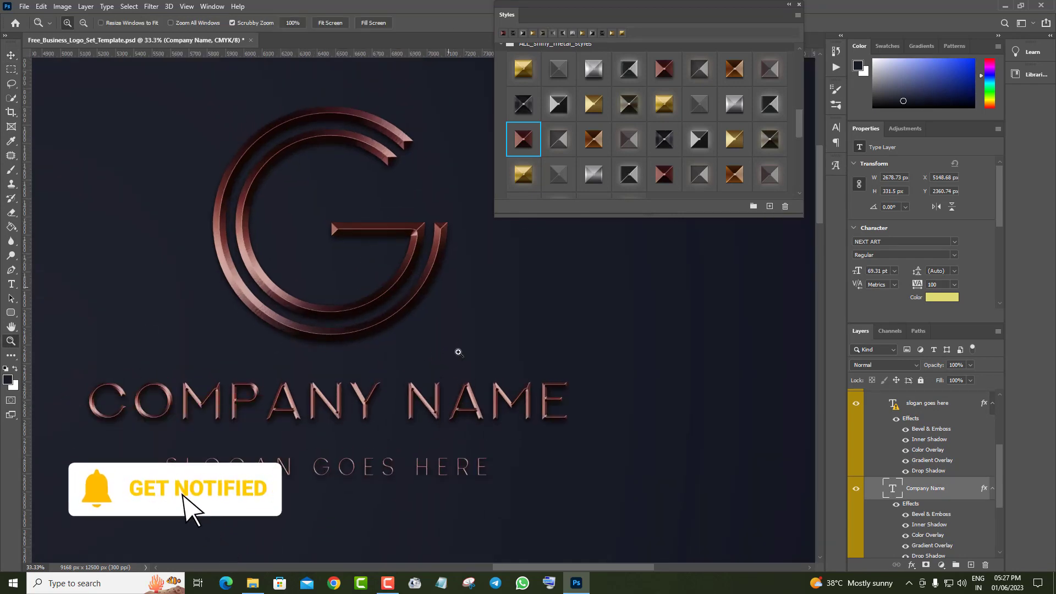
pyautogui.scroll(-3, 966, 527)
pyautogui.click(856, 547)
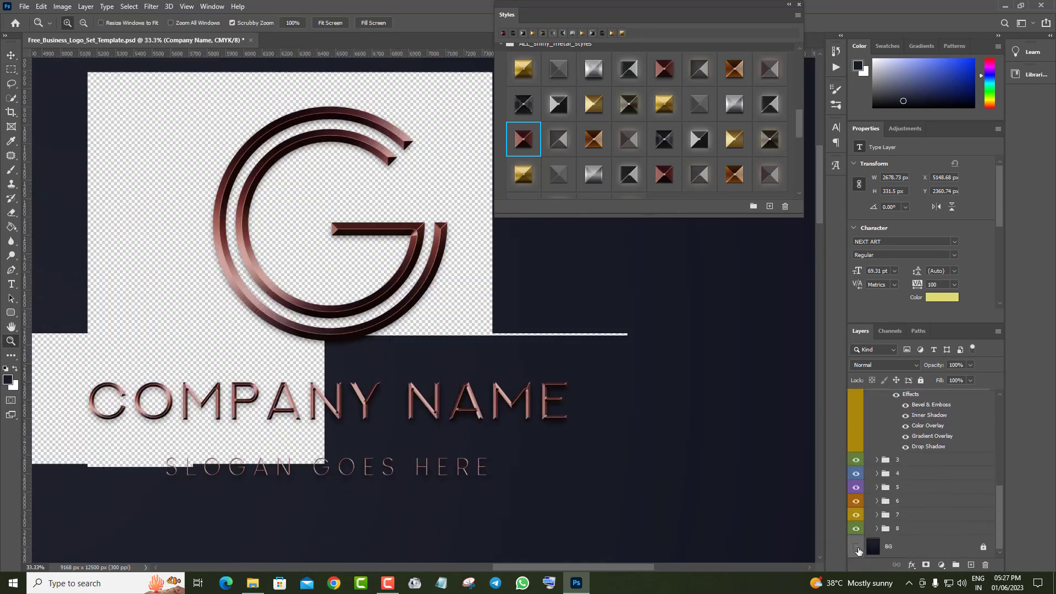
pyautogui.click(855, 546)
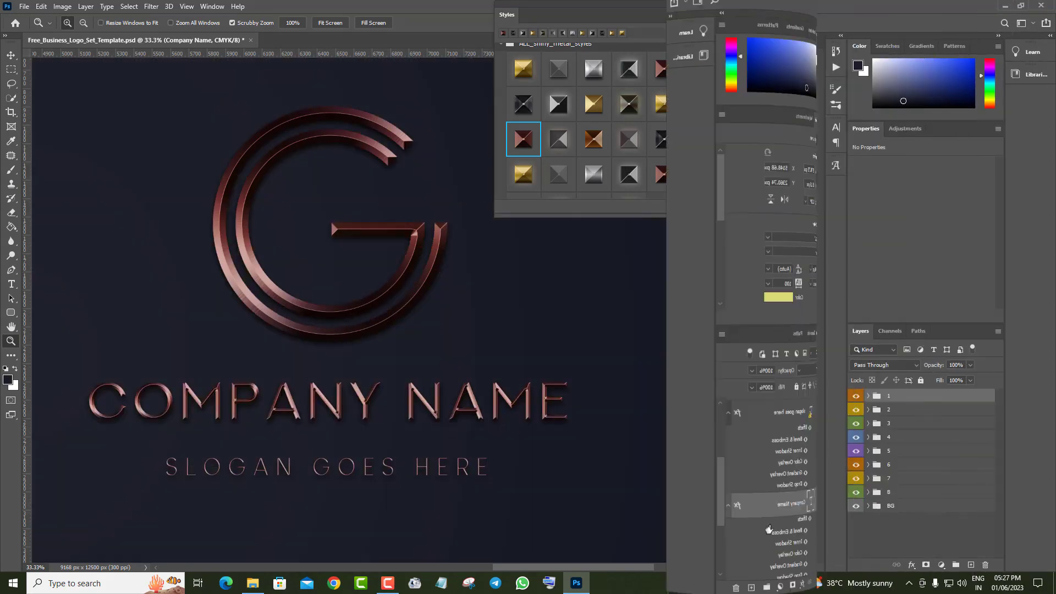
# - Zoom in on TESTO, expand group 1, inspect its layers and select the testo layer
pyautogui.click(459, 274)
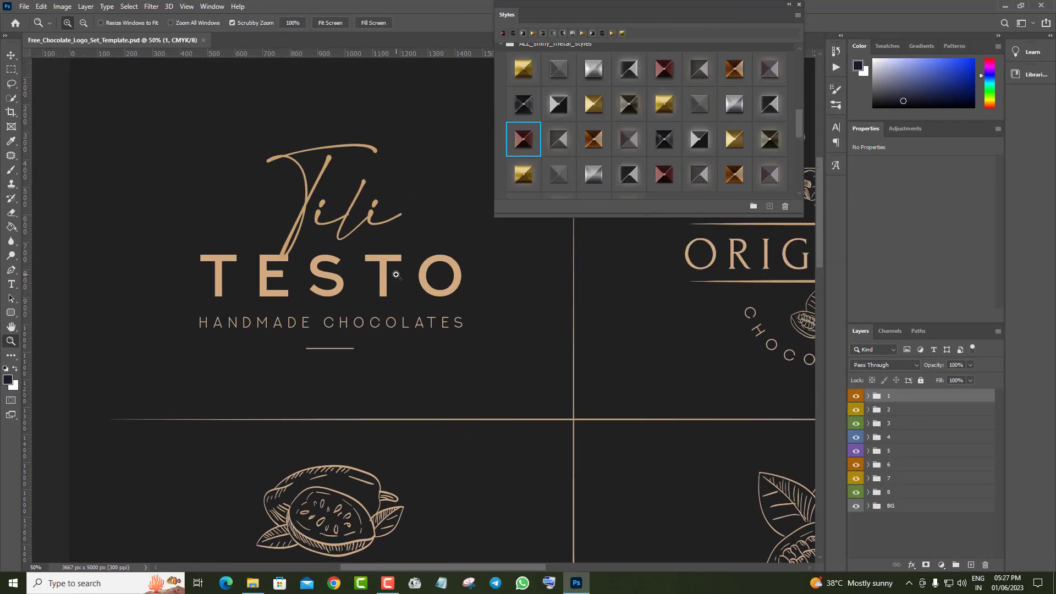
pyautogui.click(406, 289)
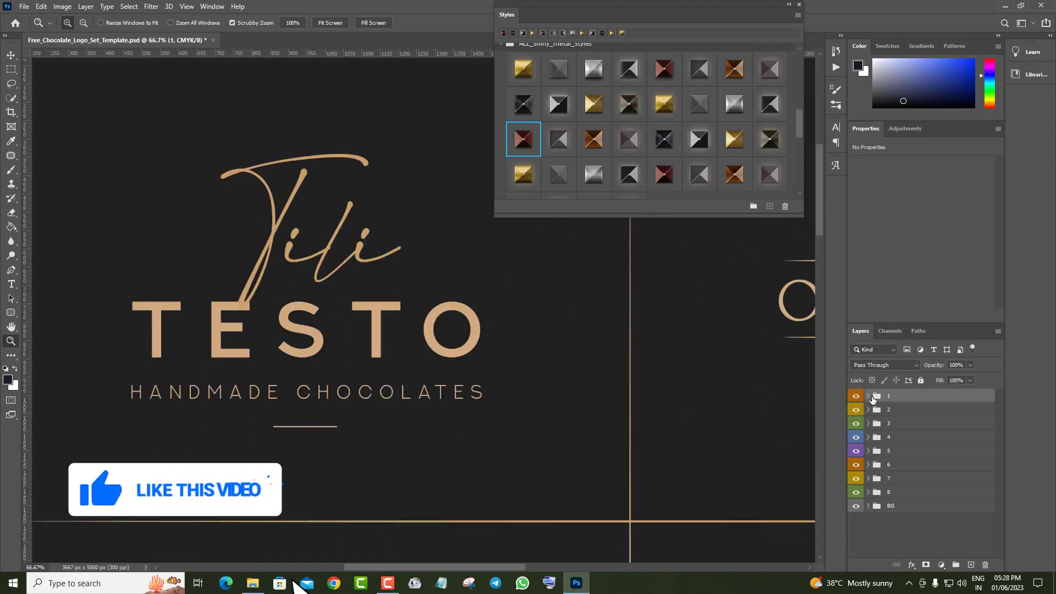
pyautogui.click(869, 396)
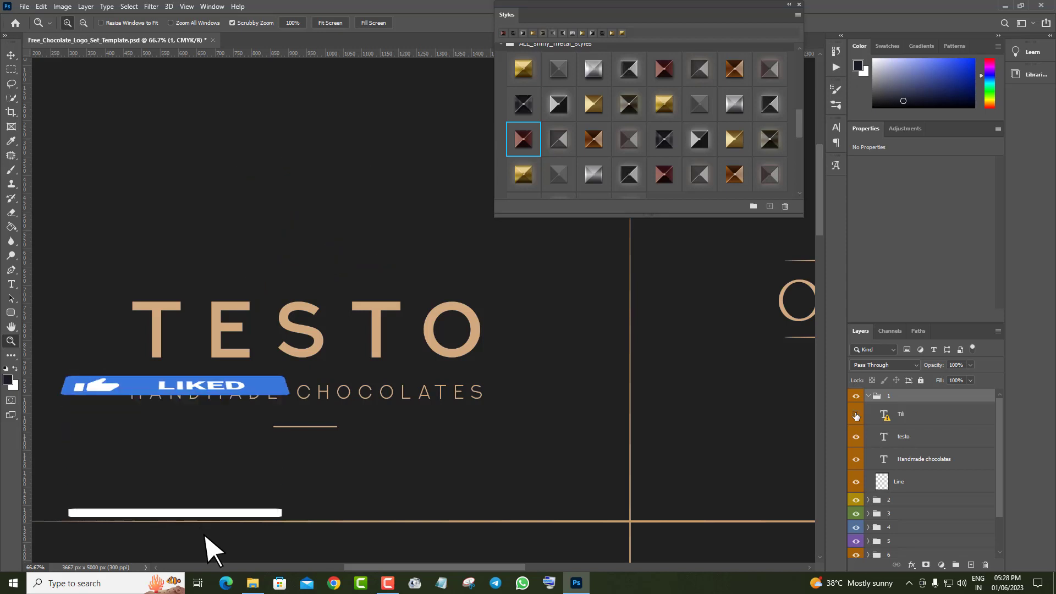
pyautogui.click(855, 437)
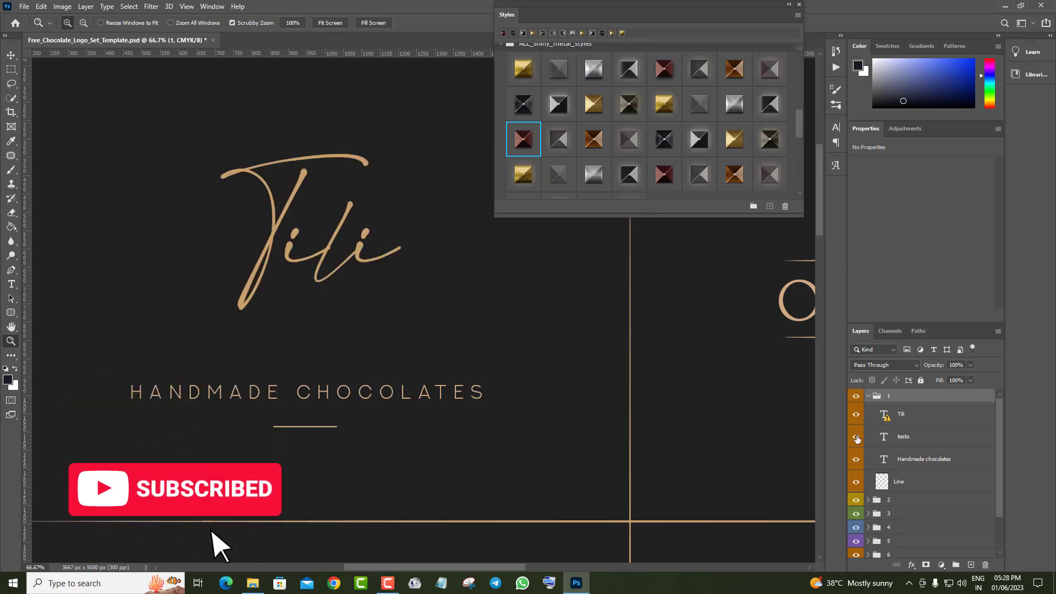
pyautogui.click(856, 459)
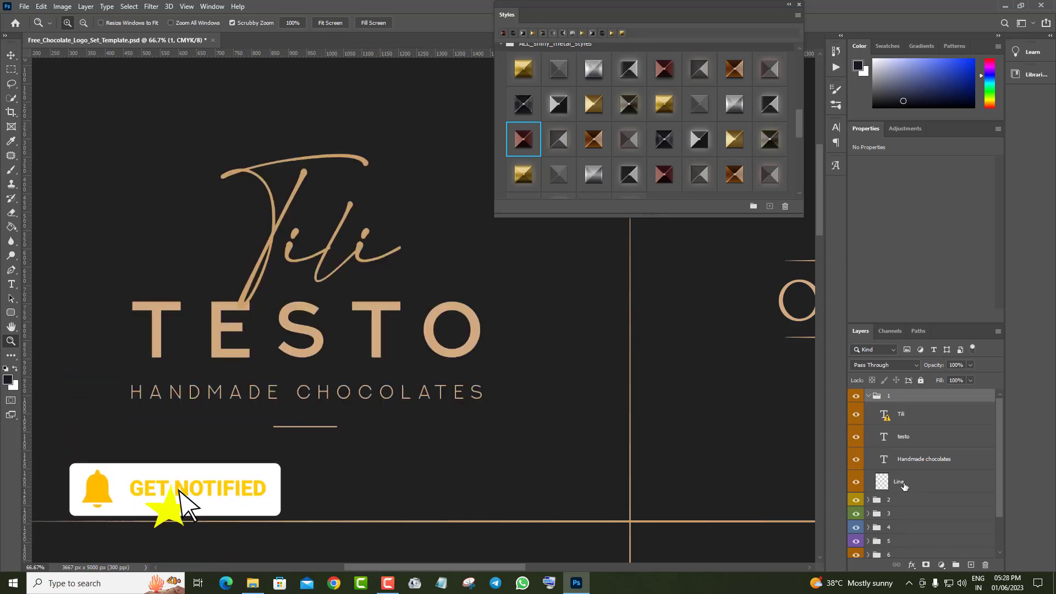
pyautogui.click(856, 482)
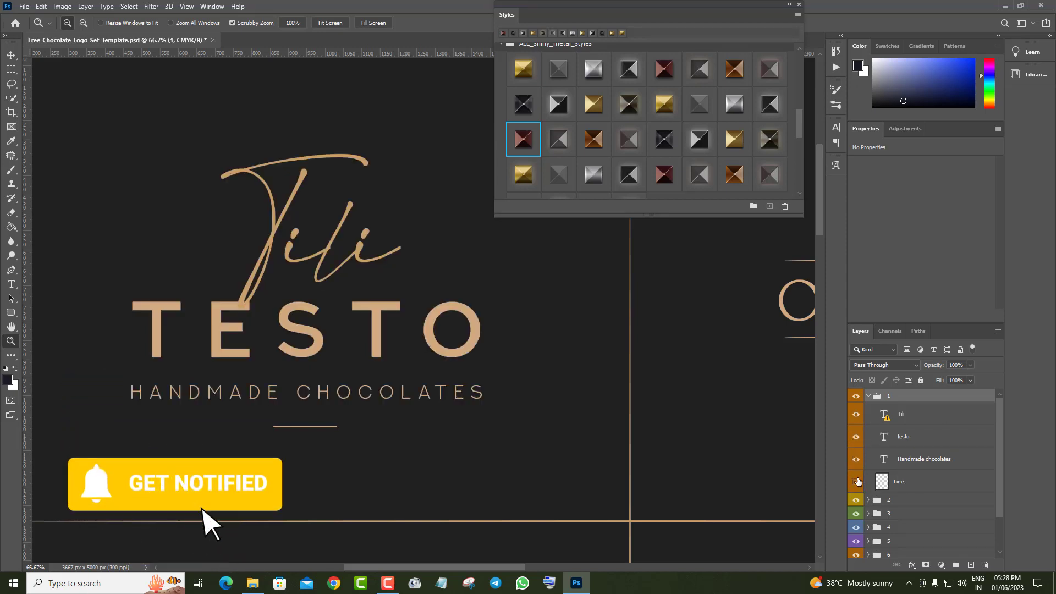
pyautogui.click(923, 439)
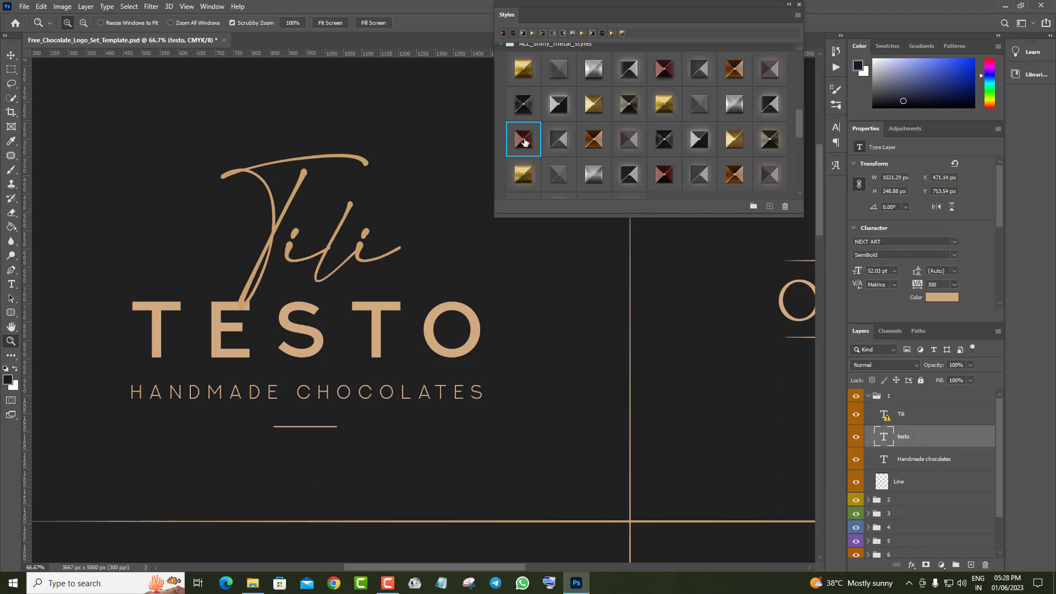
# - Try several gold and silver metal styles on TESTO, settling on rose-metal
pyautogui.click(523, 175)
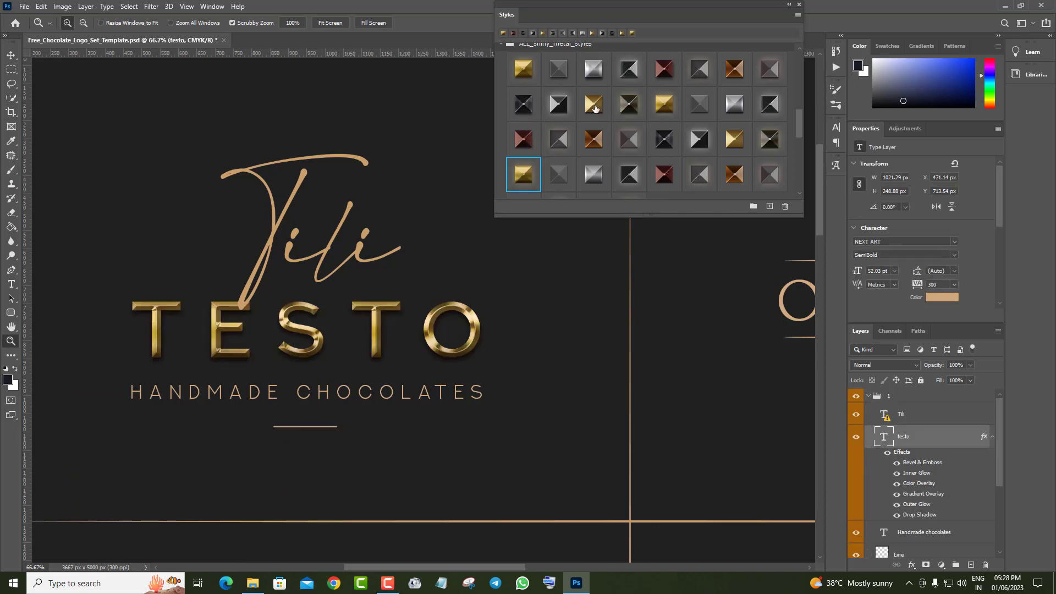
pyautogui.click(595, 108)
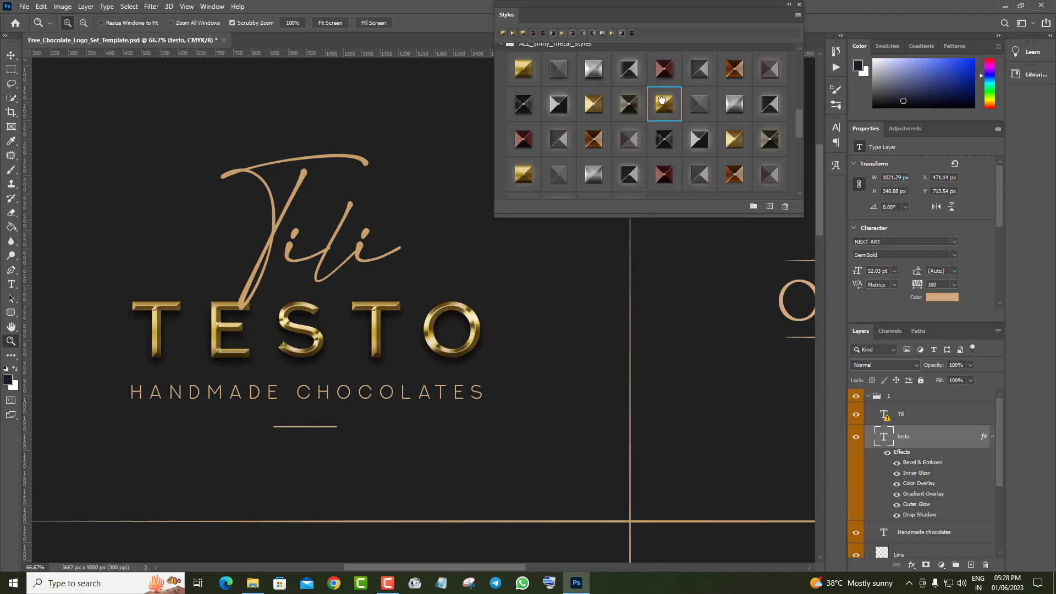
pyautogui.click(737, 138)
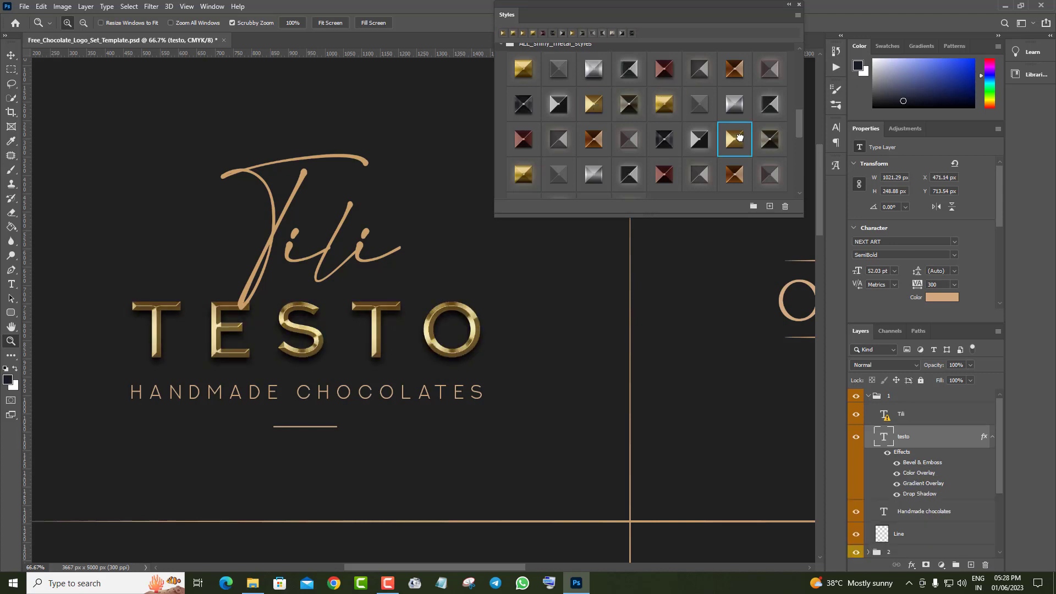
pyautogui.click(666, 101)
pyautogui.click(368, 264)
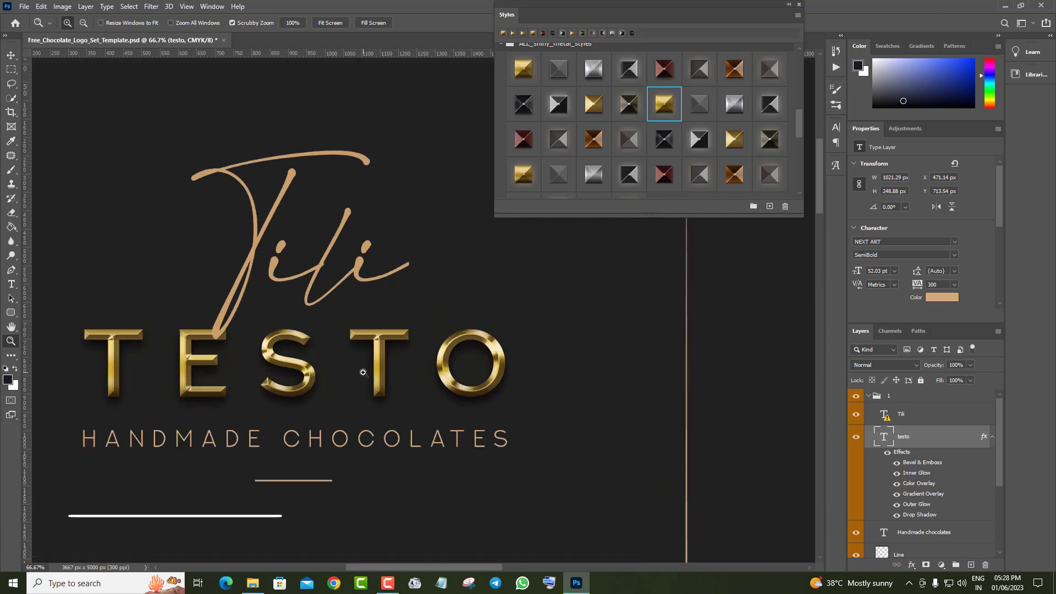
pyautogui.click(524, 67)
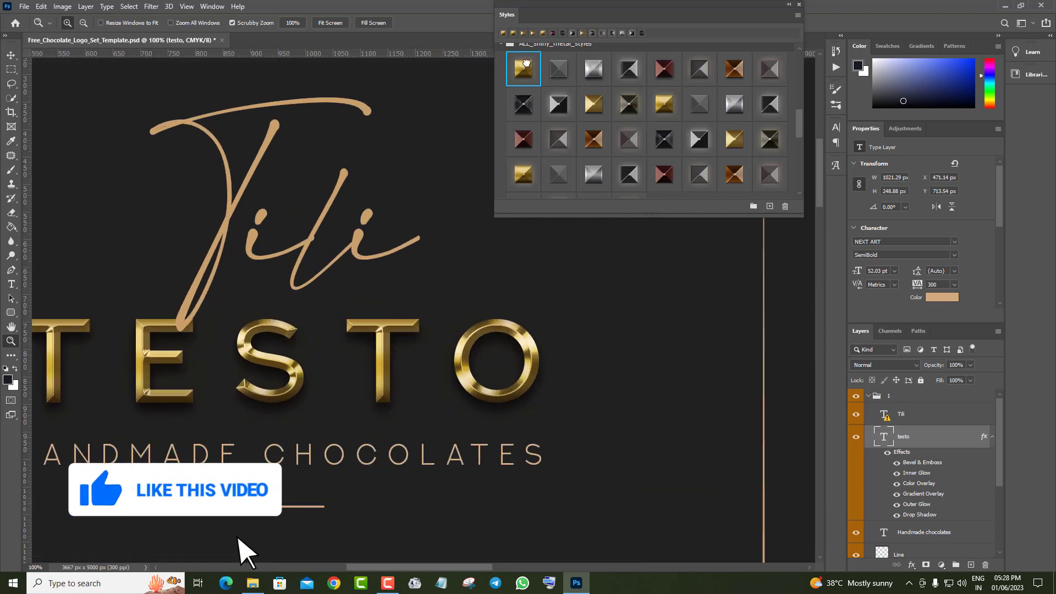
pyautogui.click(592, 66)
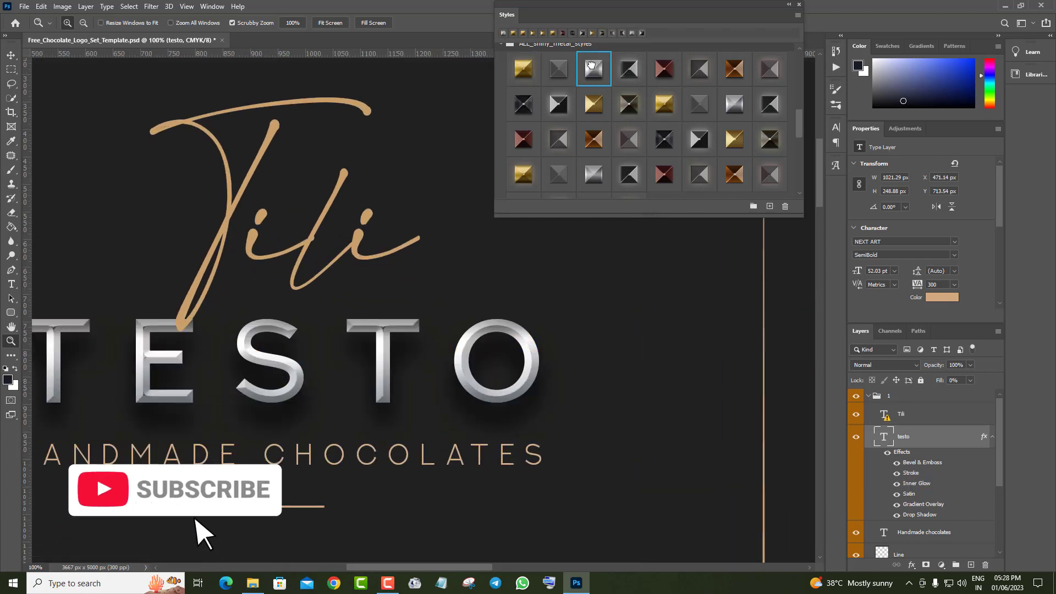
pyautogui.click(558, 68)
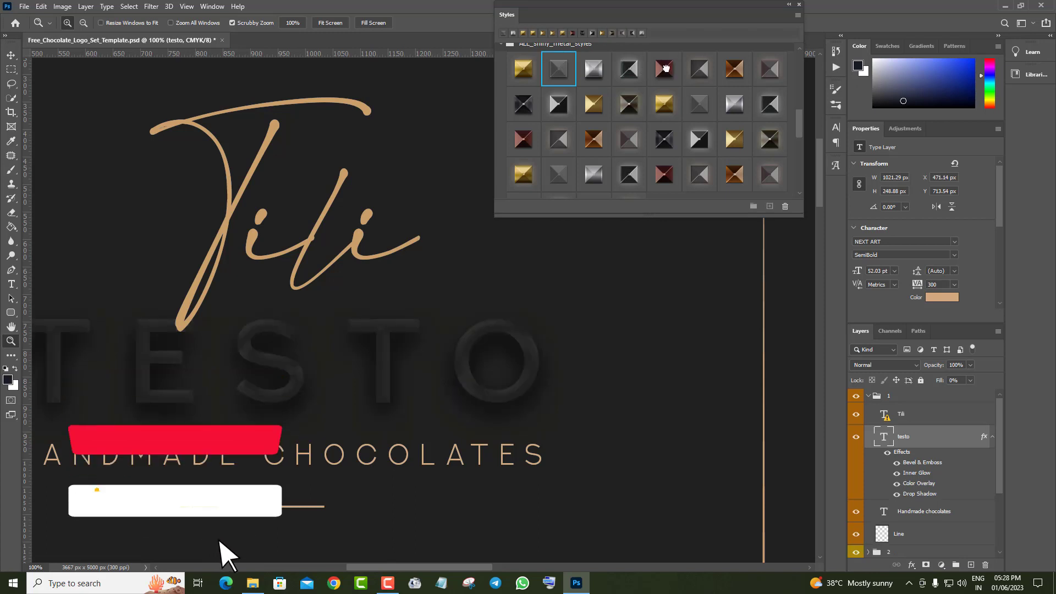
pyautogui.click(665, 68)
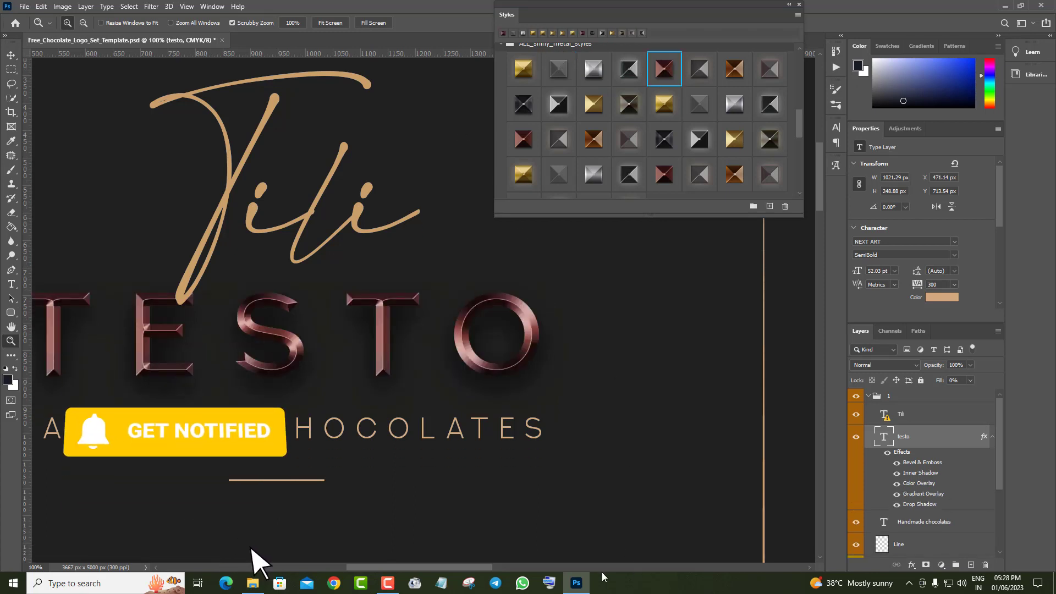
pyautogui.moveTo(480, 568); pyautogui.dragTo(465, 568)
pyautogui.scroll(2, 534, 470)
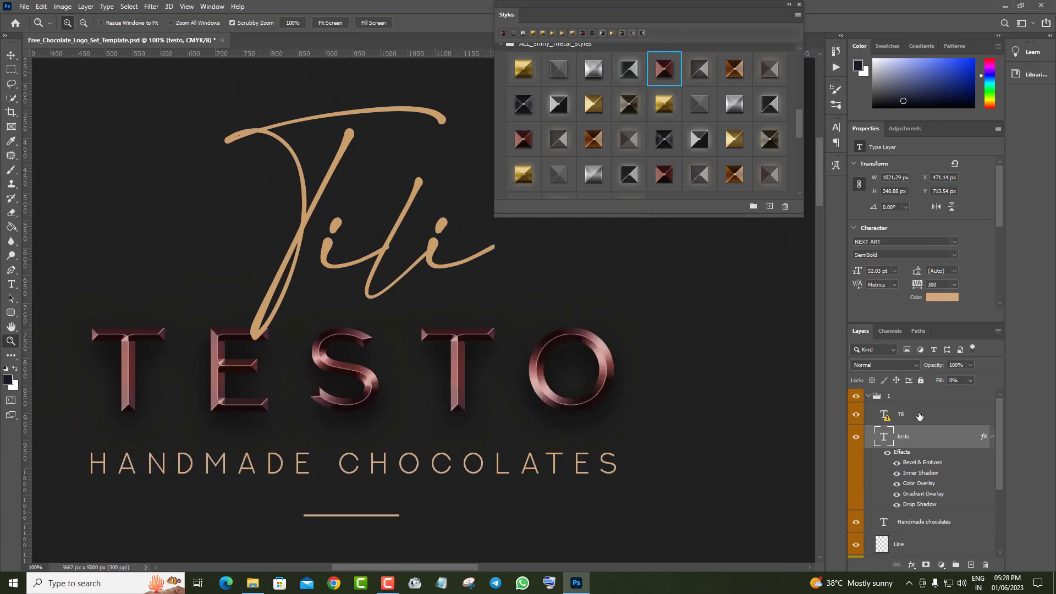
# - Give the Tili script the rose-metal style and preview it with the BG hidden
pyautogui.click(919, 416)
pyautogui.click(594, 105)
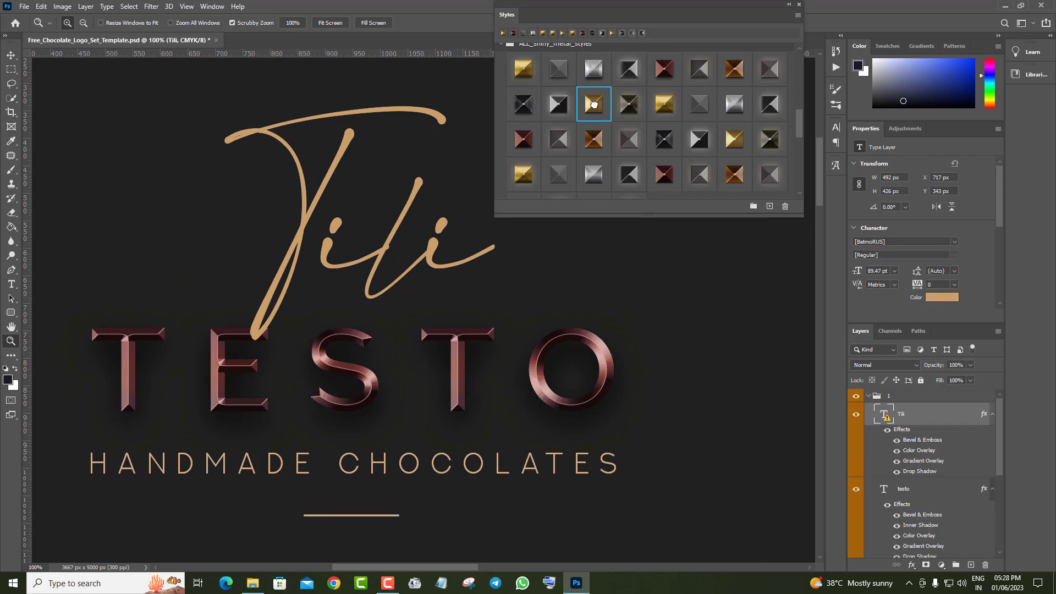
pyautogui.click(527, 141)
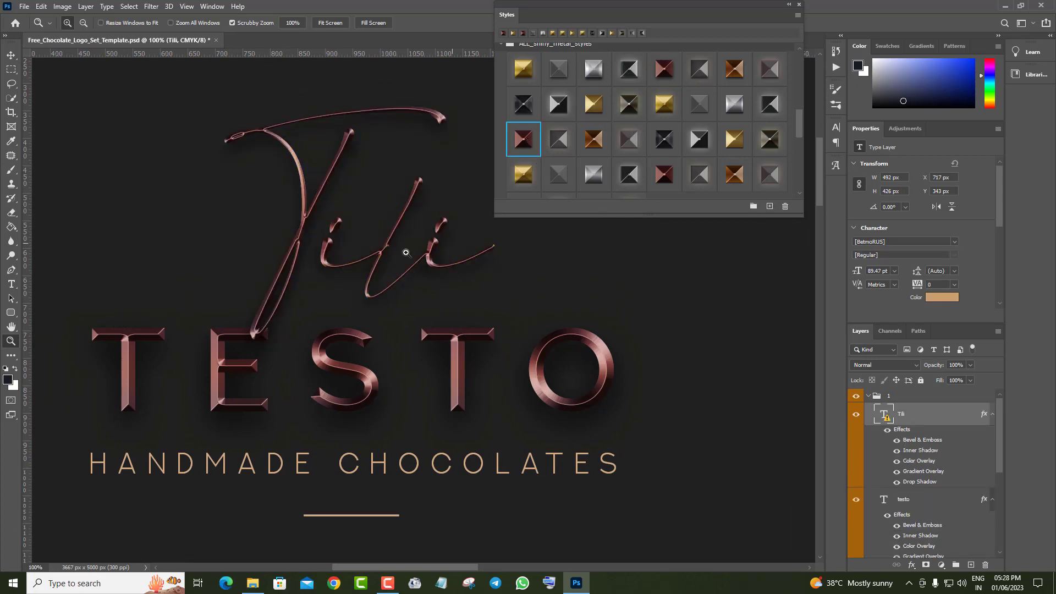
pyautogui.scroll(-1, 678, 184)
pyautogui.scroll(-1, 742, 330)
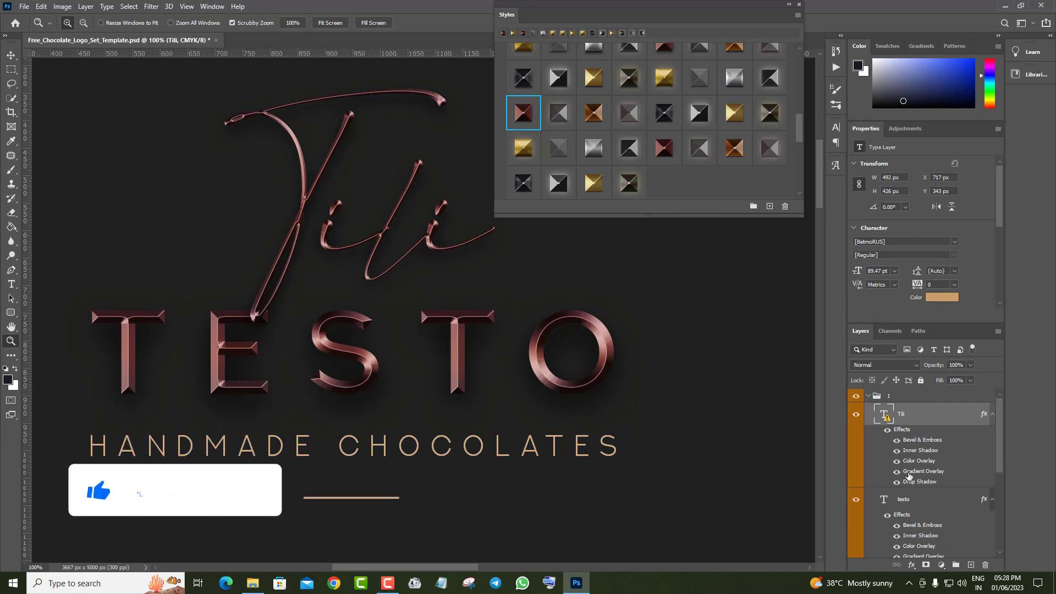
pyautogui.scroll(-5, 987, 508)
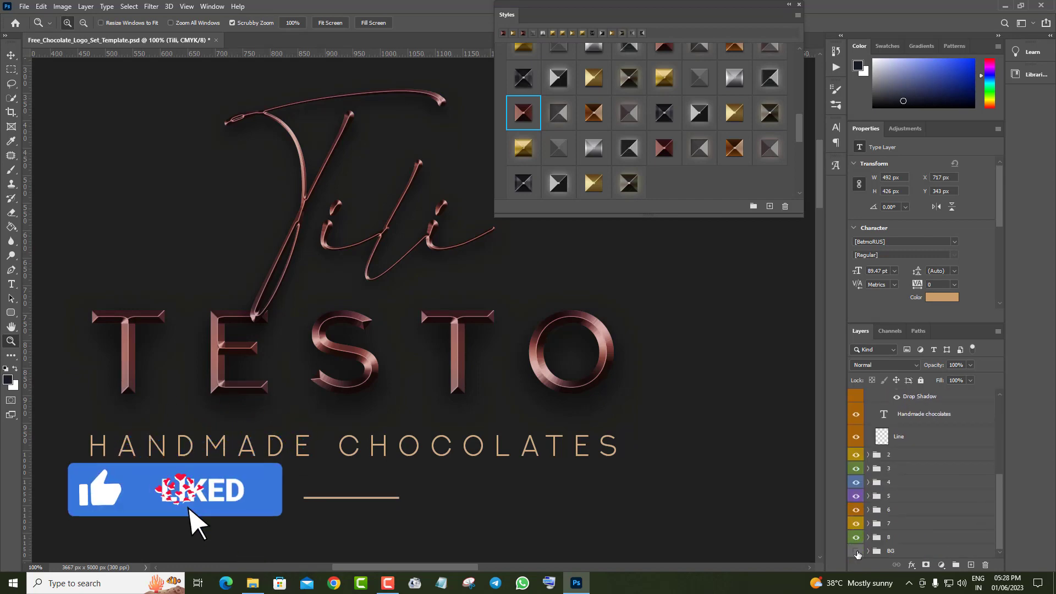
pyautogui.click(857, 551)
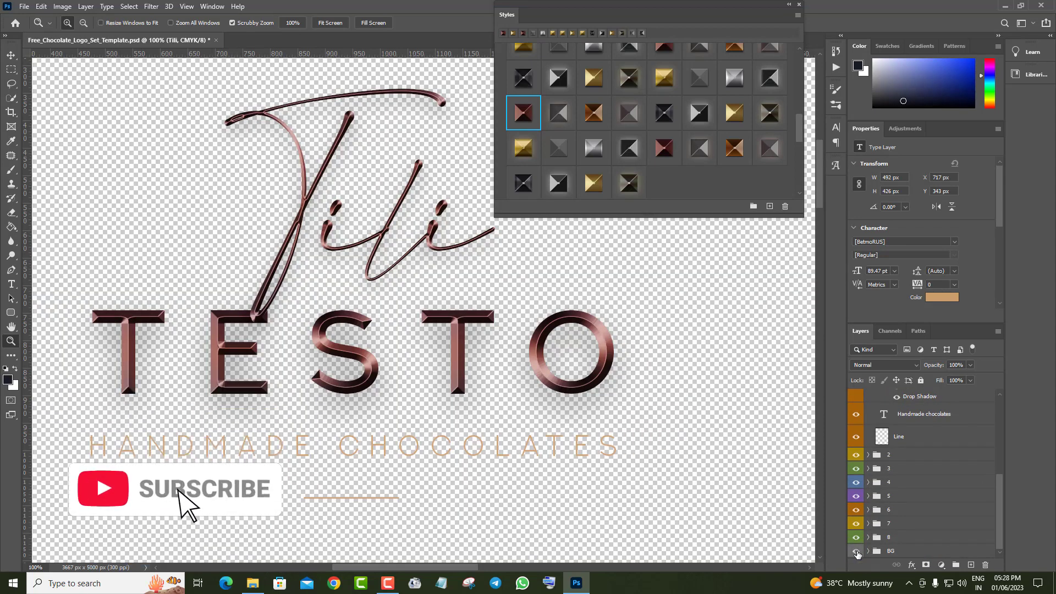
pyautogui.click(857, 552)
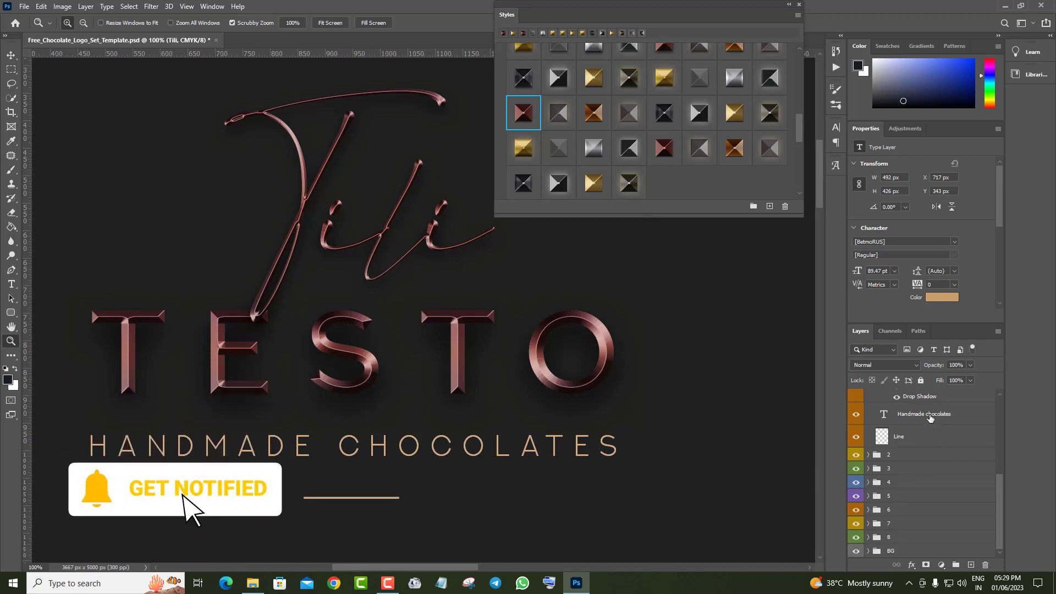
# - Style the Handmade chocolates and Line layers, then recheck the logo against transparency
pyautogui.click(929, 418)
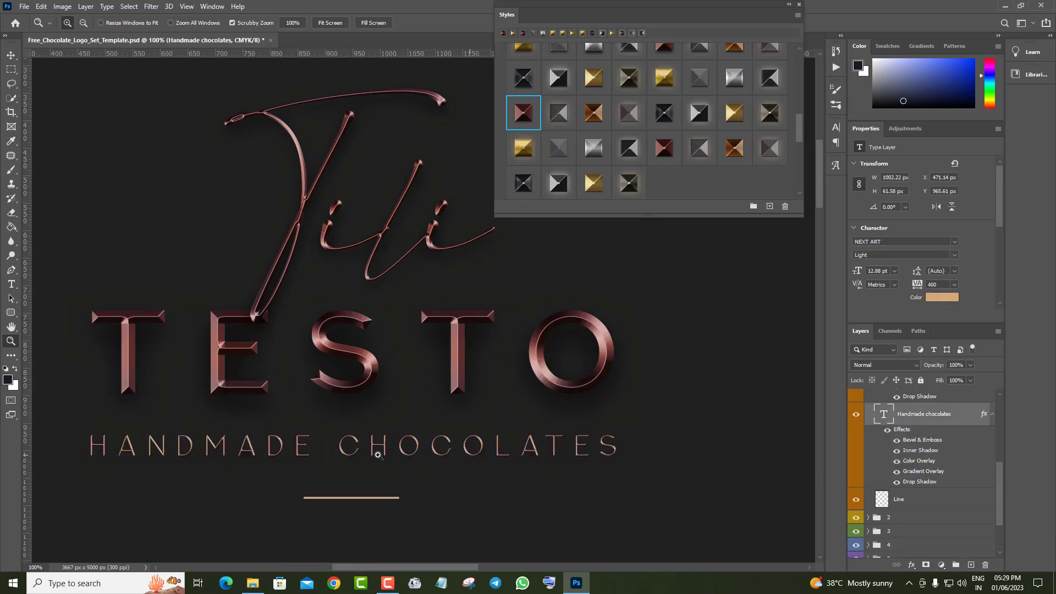
pyautogui.scroll(-1, 954, 502)
pyautogui.click(950, 486)
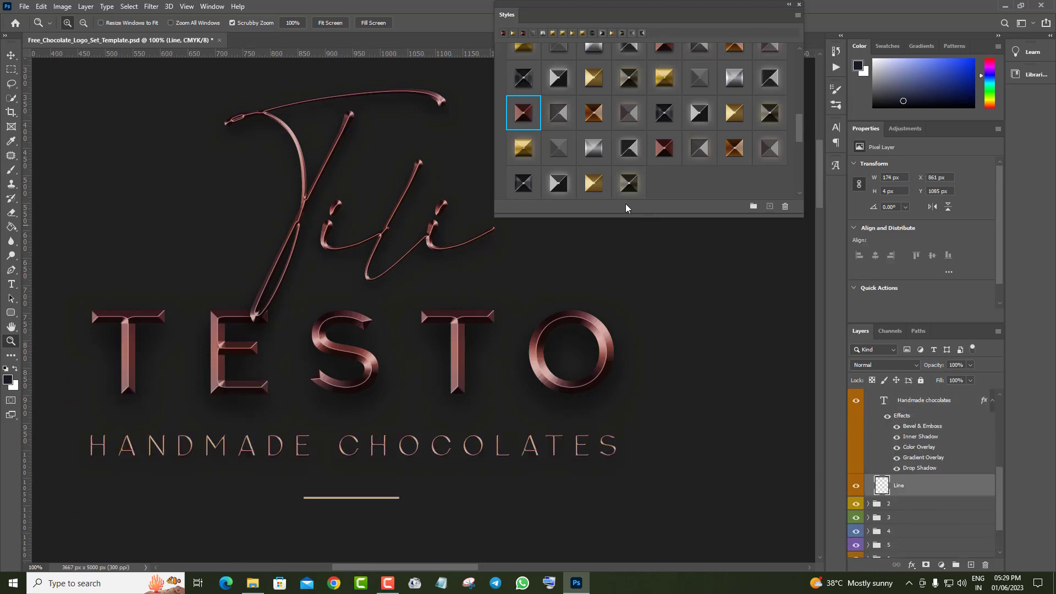
pyautogui.scroll(1, 580, 374)
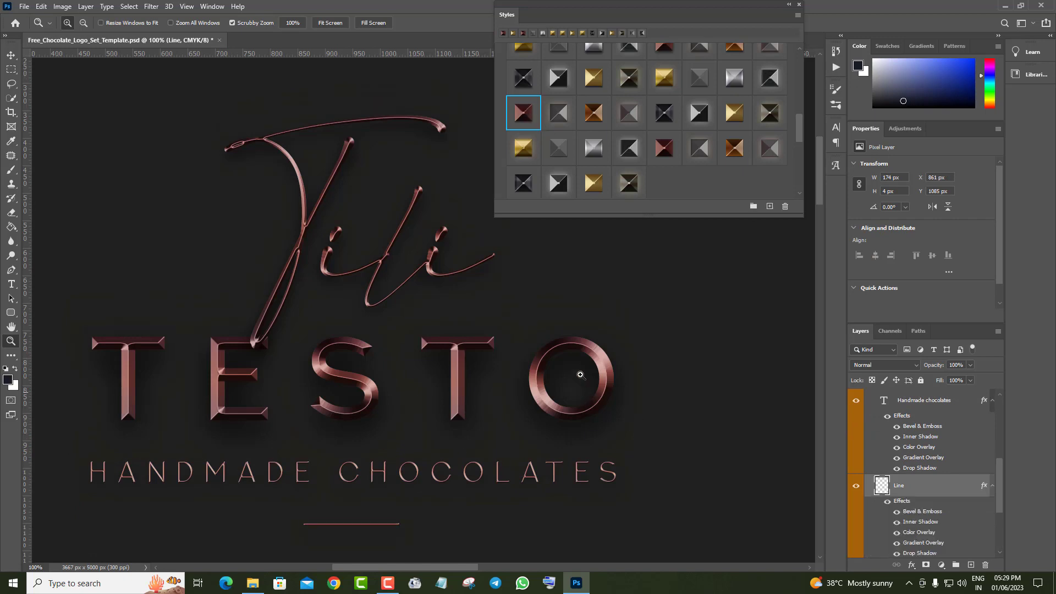
pyautogui.moveTo(676, 25); pyautogui.dragTo(913, 39)
pyautogui.scroll(-1, 609, 440)
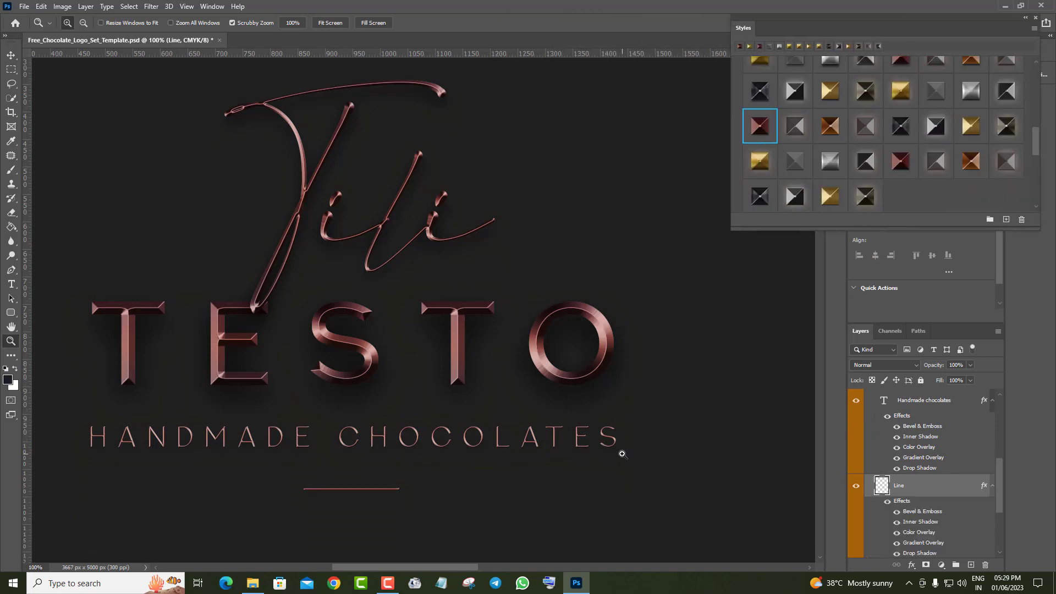
pyautogui.scroll(-2, 928, 528)
pyautogui.scroll(-3, 935, 529)
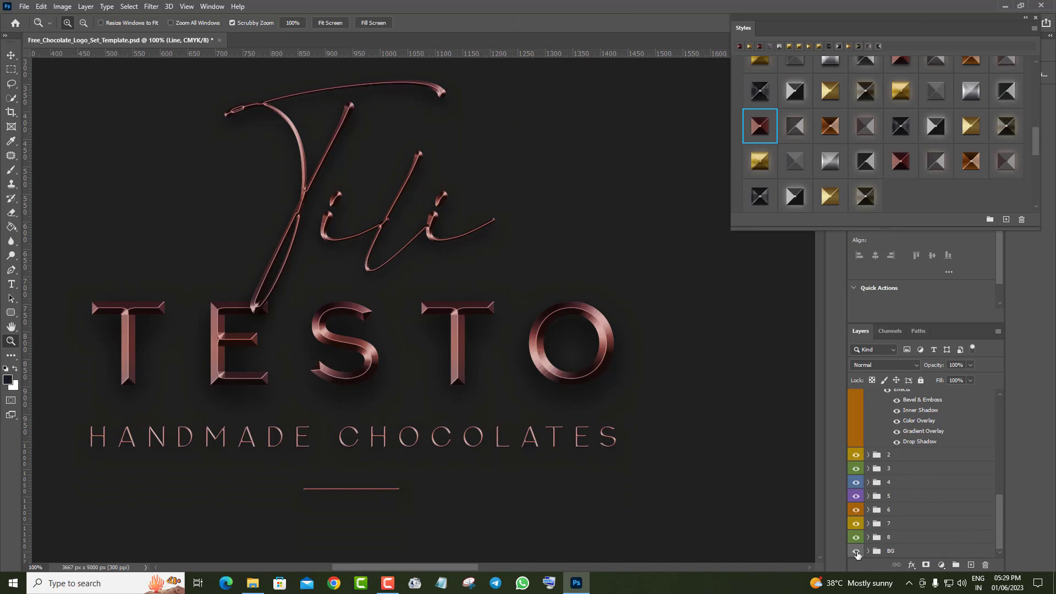
pyautogui.click(856, 551)
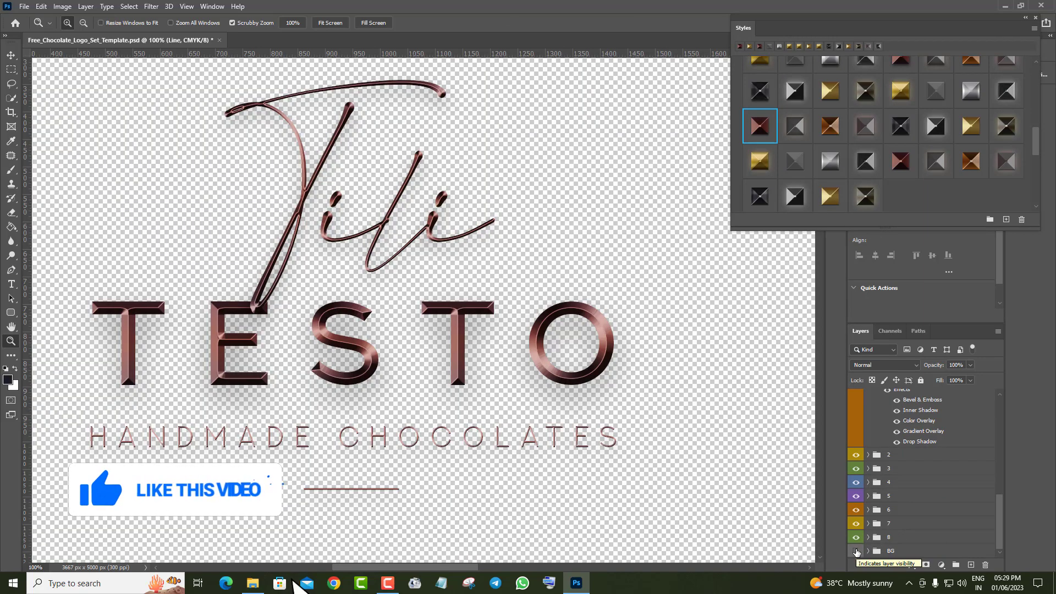
pyautogui.click(856, 551)
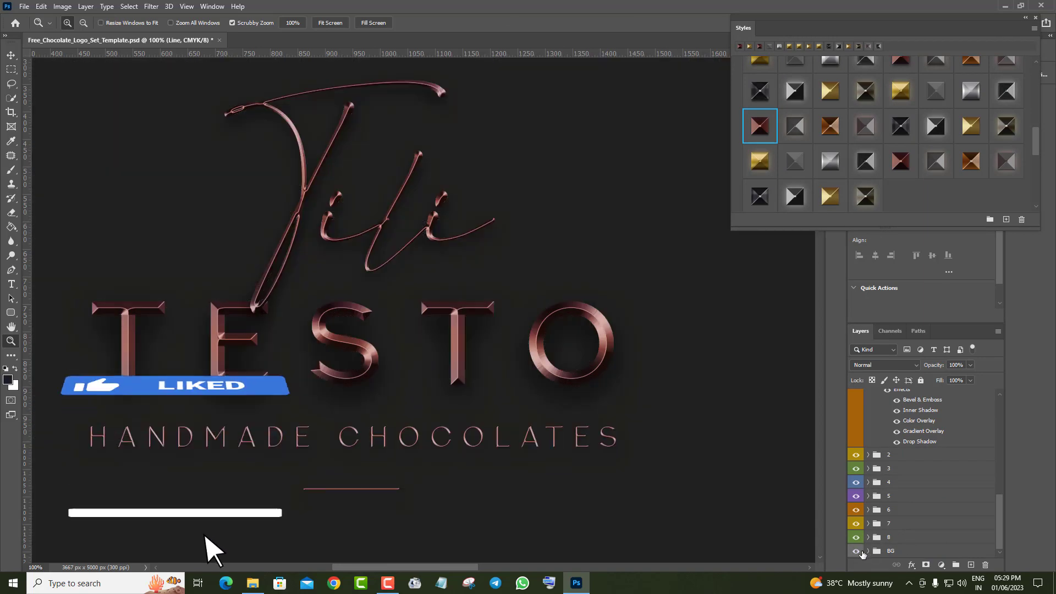
pyautogui.scroll(-3, 935, 512)
pyautogui.scroll(-2, 944, 502)
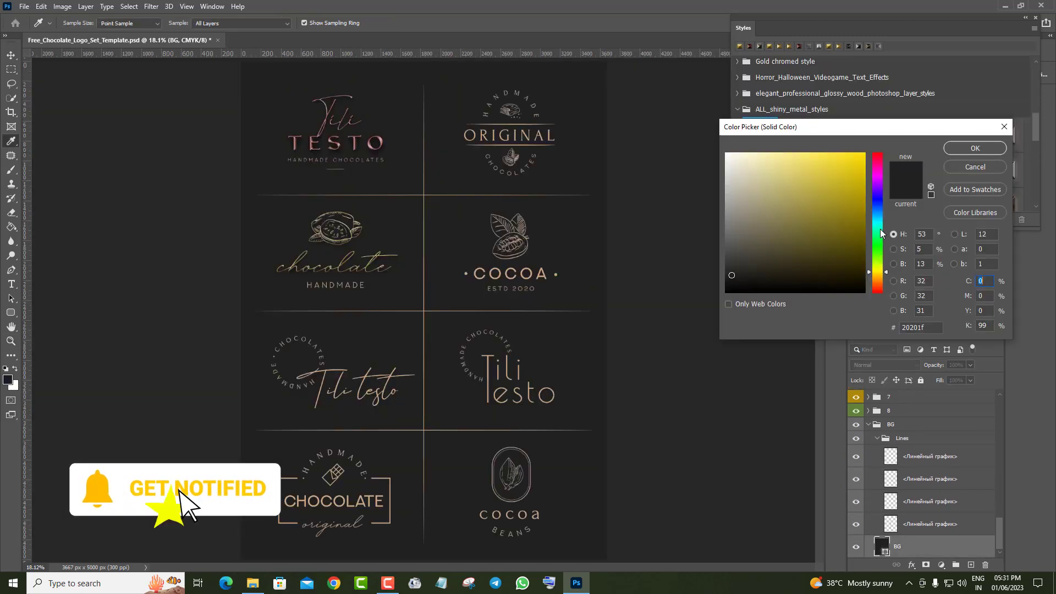
# - Set the BG fill colour to navy #101829
pyautogui.click(876, 206)
pyautogui.click(789, 272)
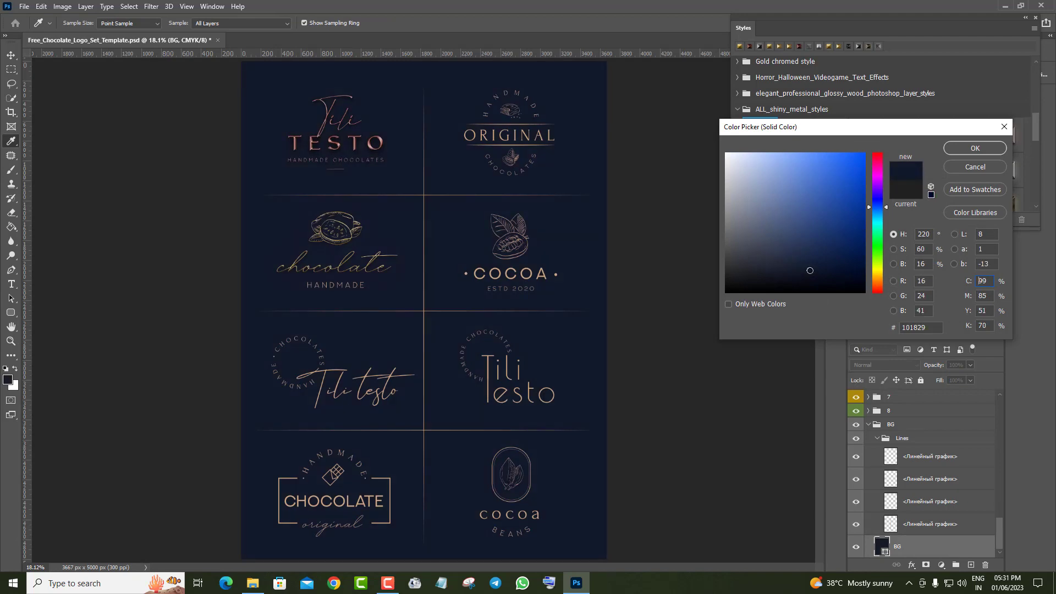
pyautogui.click(979, 148)
# - Zoom in closely on the Tili TESTO logo against the navy background
pyautogui.press('z')
pyautogui.click(376, 185)
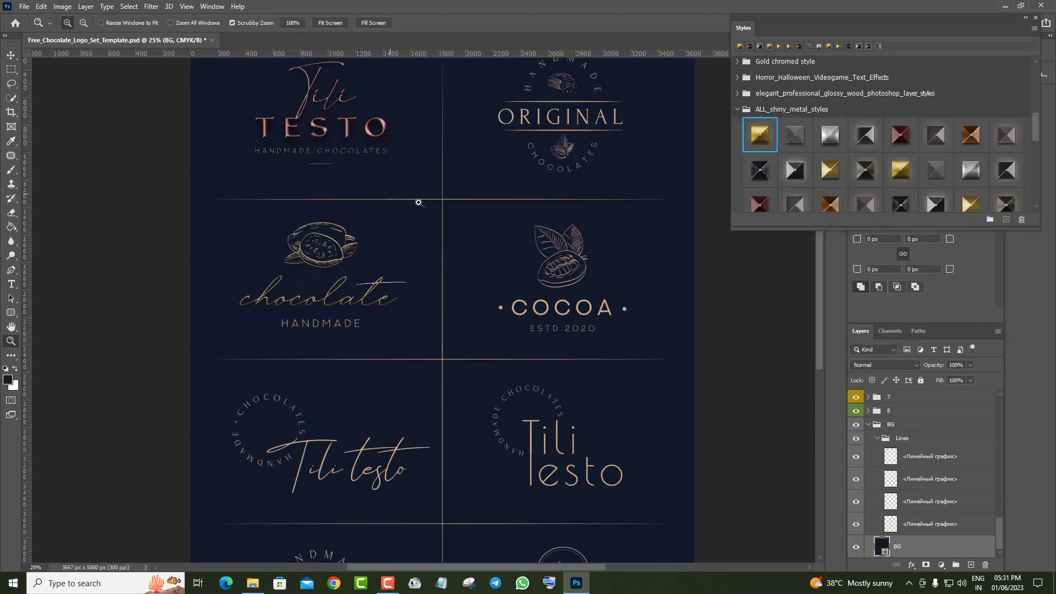
pyautogui.moveTo(398, 228); pyautogui.dragTo(356, 278)
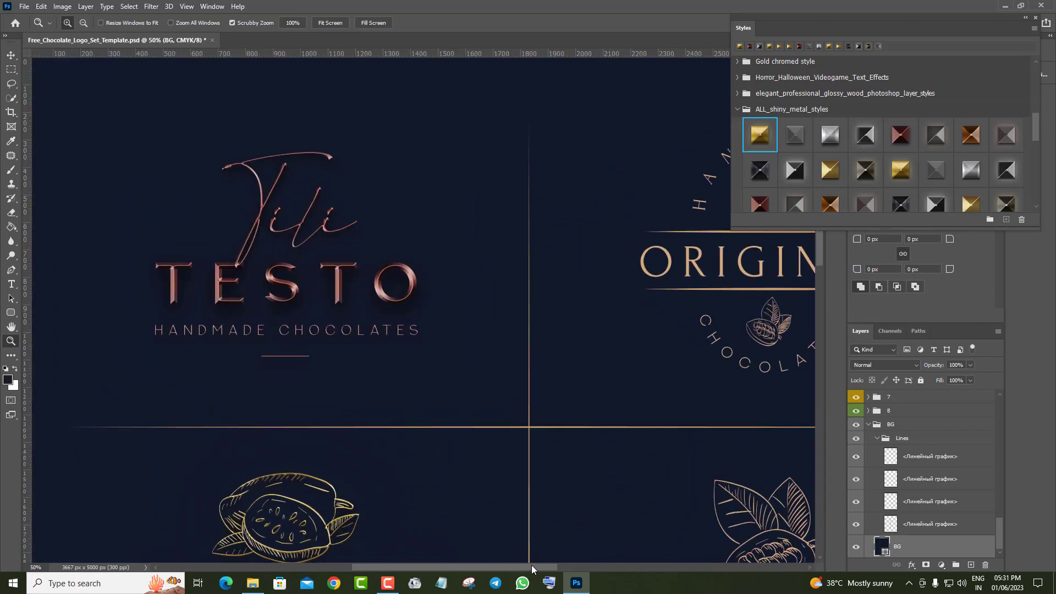
pyautogui.moveTo(531, 566); pyautogui.dragTo(500, 550)
pyautogui.click(428, 405)
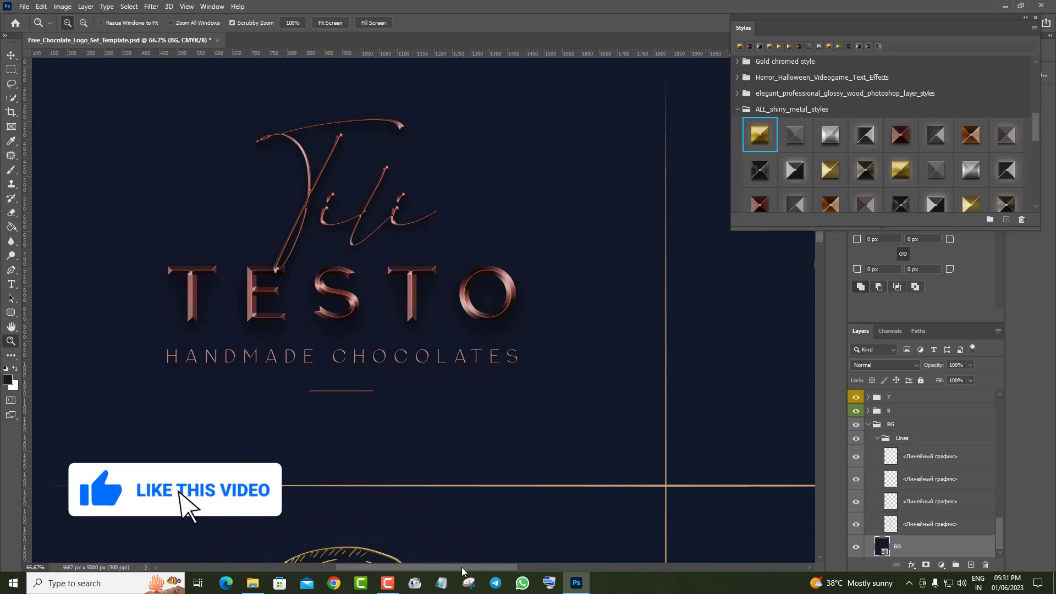
pyautogui.moveTo(462, 567); pyautogui.dragTo(583, 567)
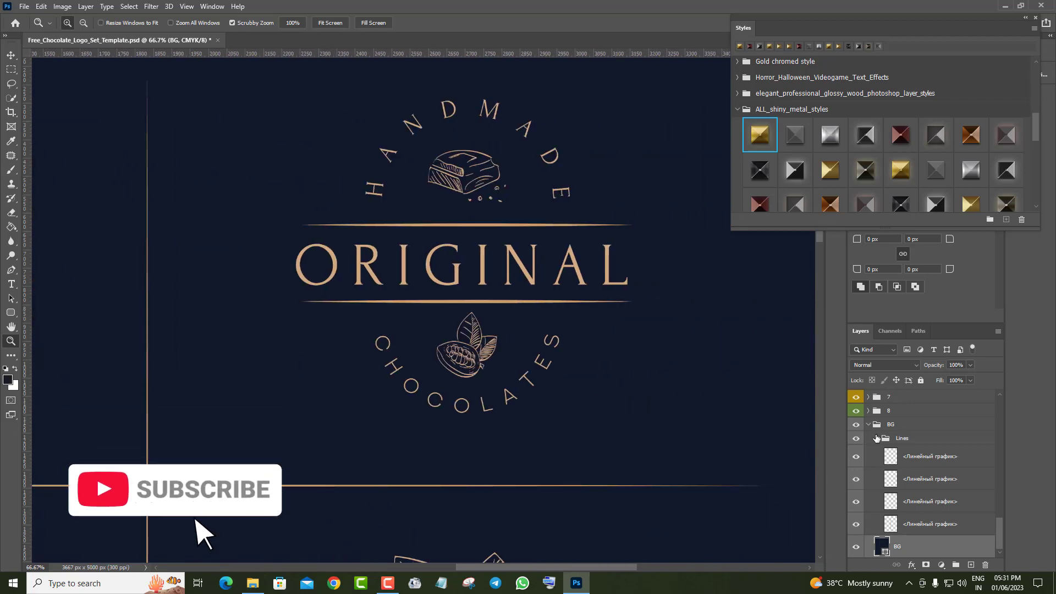
pyautogui.scroll(2, 908, 462)
pyautogui.scroll(2, 924, 473)
pyautogui.scroll(2, 932, 482)
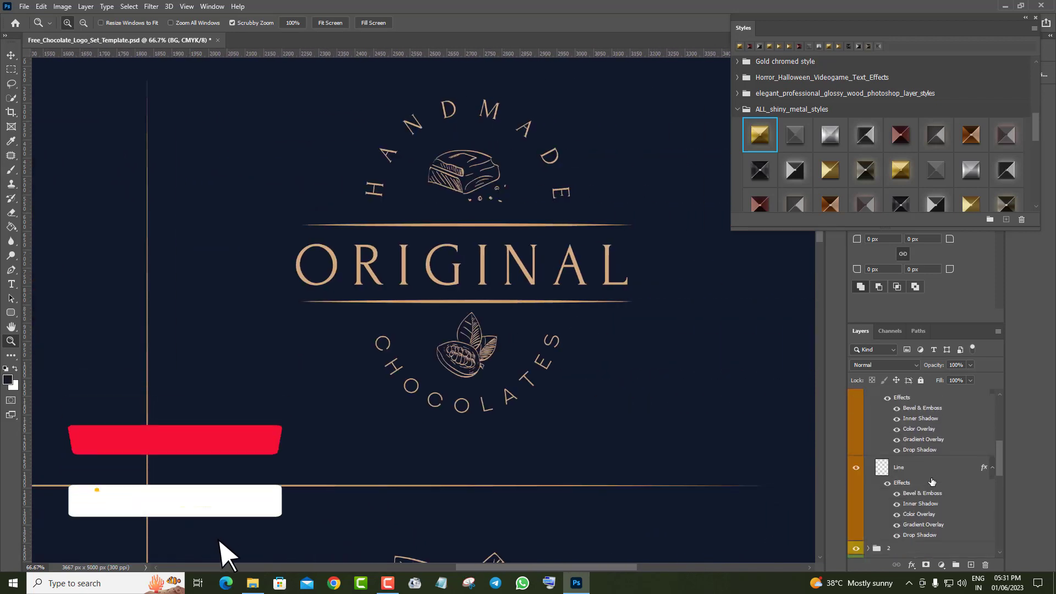
# - Collapse layer groups 1 and 3 and fit the whole document on screen
pyautogui.click(869, 396)
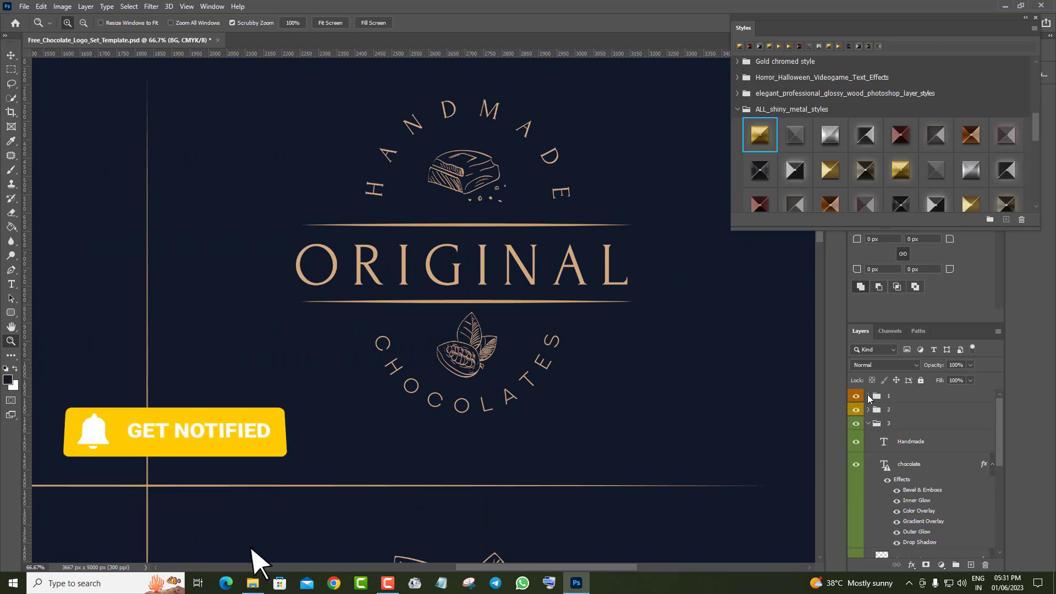
pyautogui.click(869, 424)
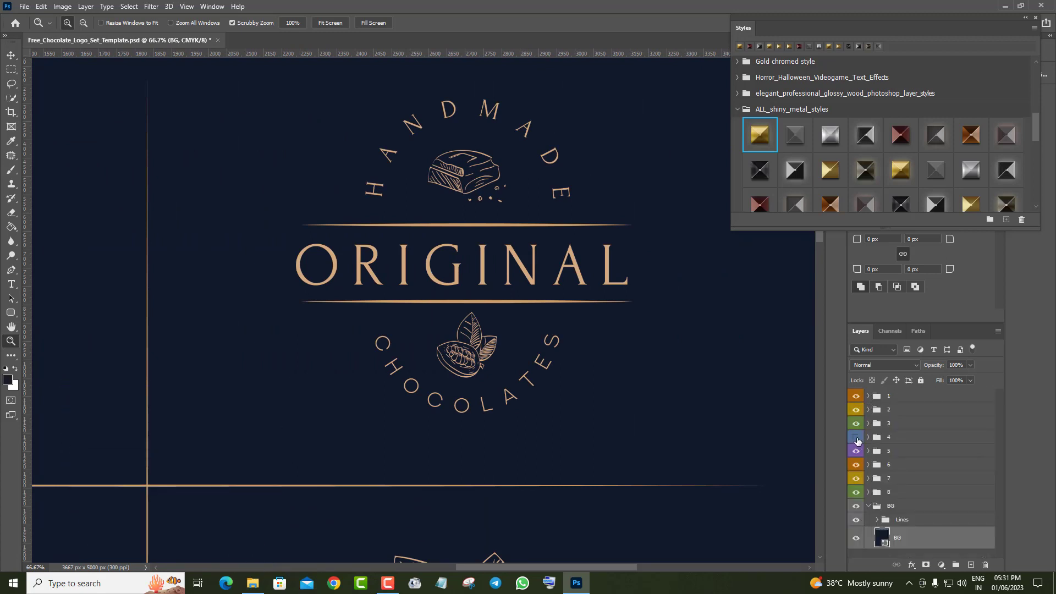
pyautogui.rightClick(261, 232)
pyautogui.click(275, 238)
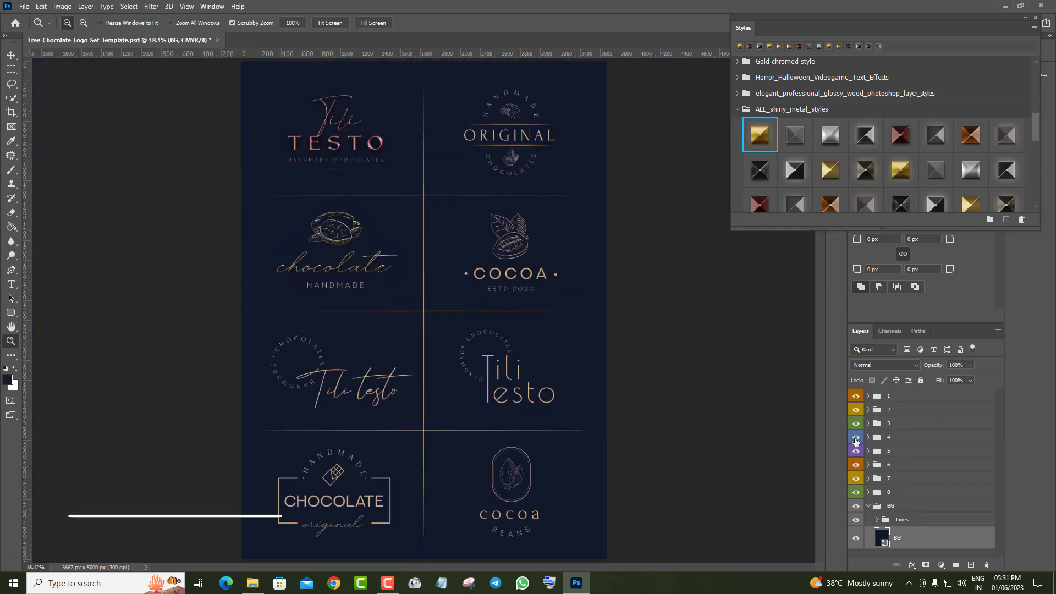
# - Expand group 4, zoom in on the COCOA logo and identify its circle and drawing layers
pyautogui.click(868, 437)
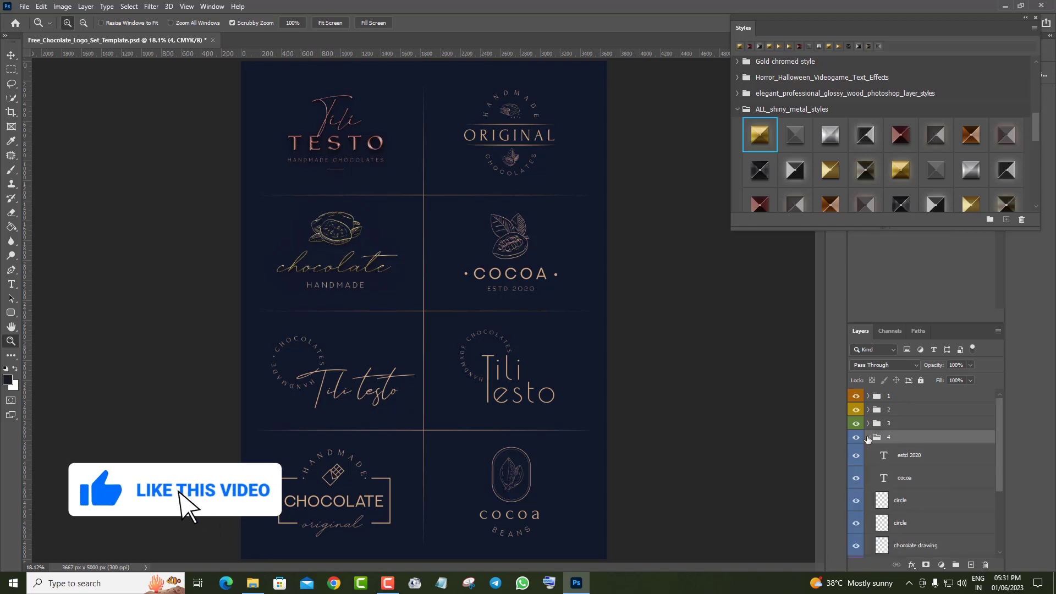
pyautogui.moveTo(499, 305); pyautogui.dragTo(601, 410)
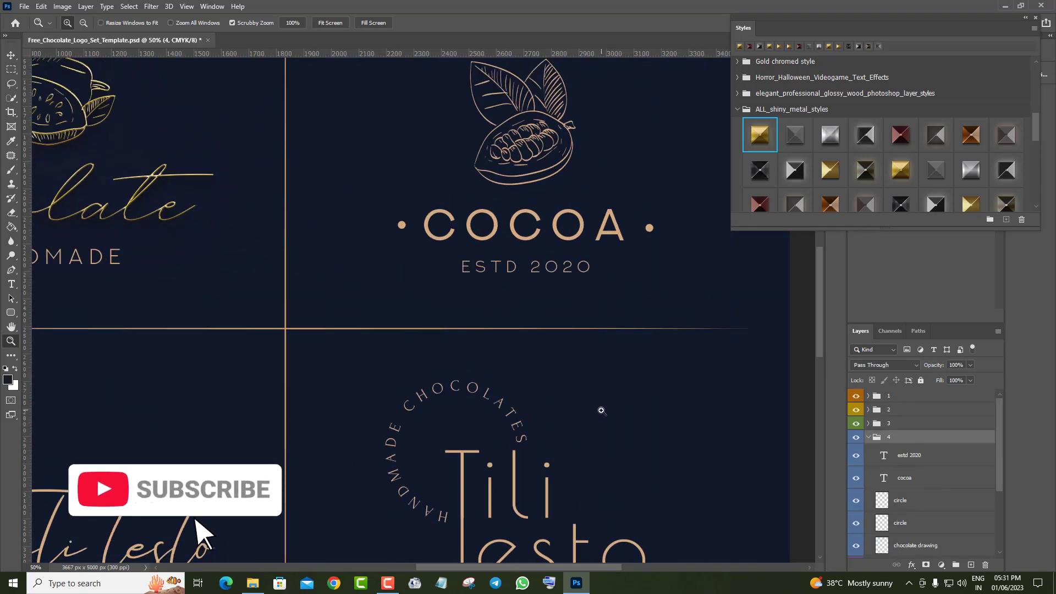
pyautogui.click(601, 411)
pyautogui.moveTo(505, 567); pyautogui.dragTo(518, 567)
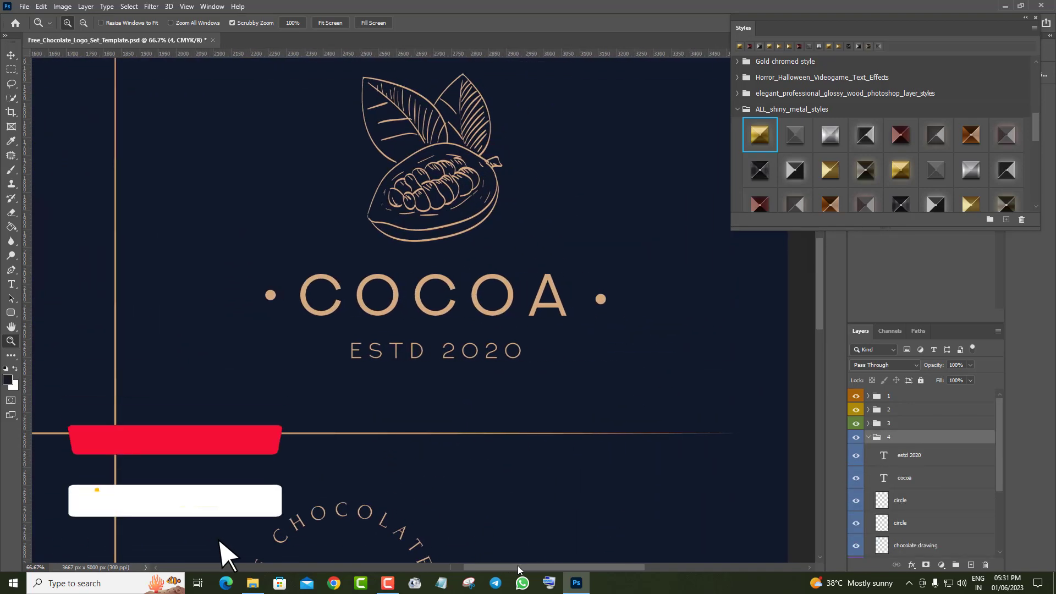
pyautogui.scroll(1, 598, 372)
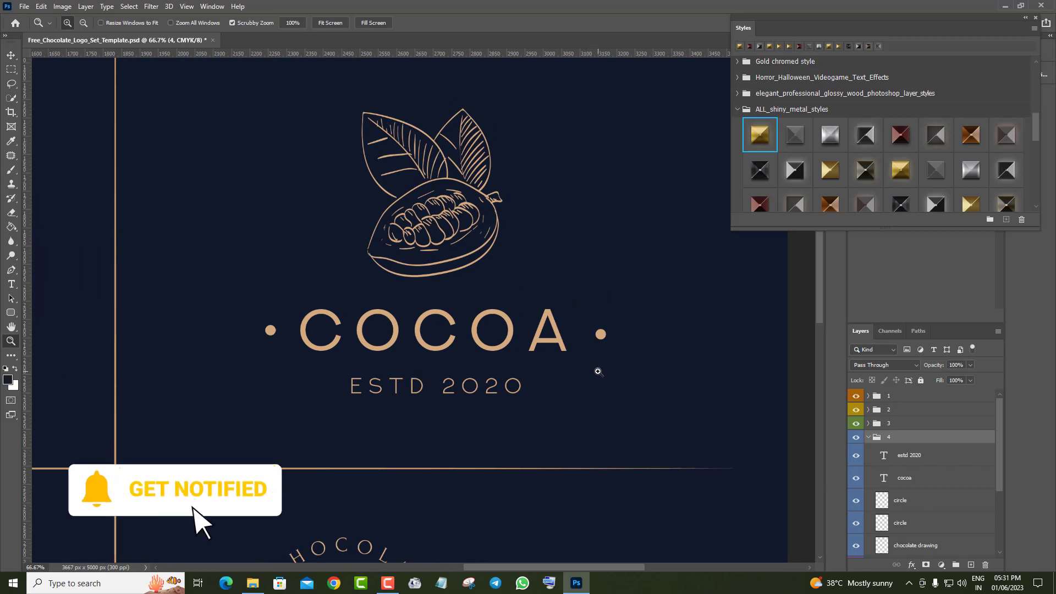
pyautogui.click(856, 500)
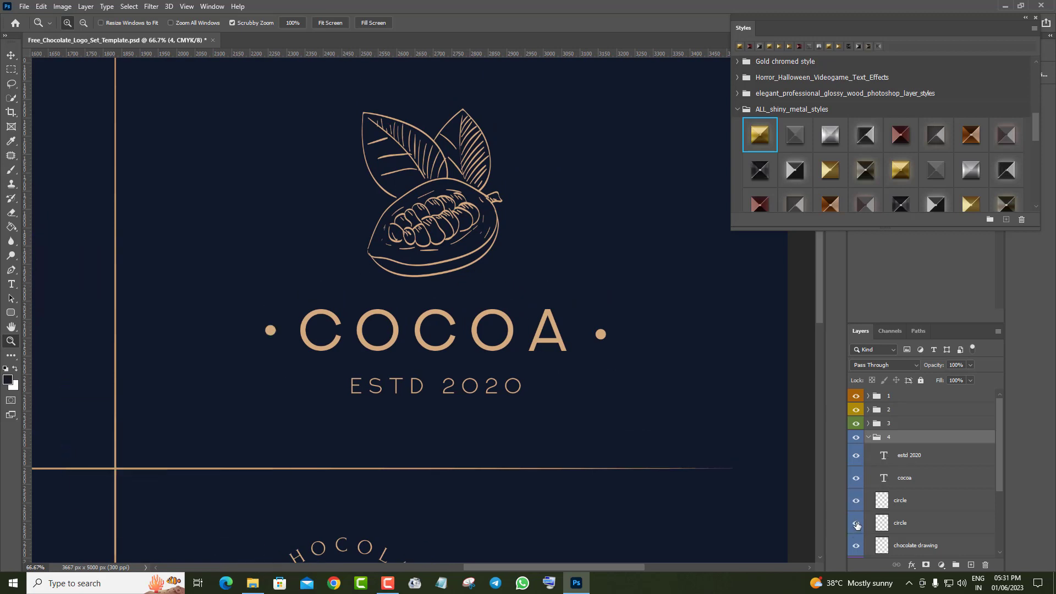
pyautogui.click(856, 546)
# - Apply the bright gold metal style to the cocoa and estd 2020 text layers
pyautogui.click(919, 459)
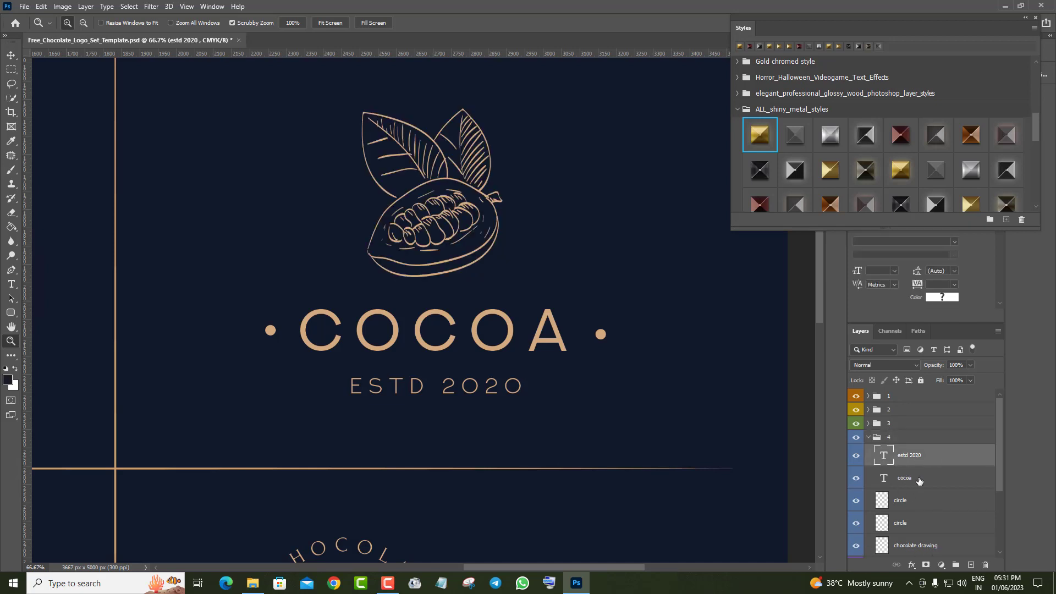
pyautogui.click(918, 481)
pyautogui.click(836, 170)
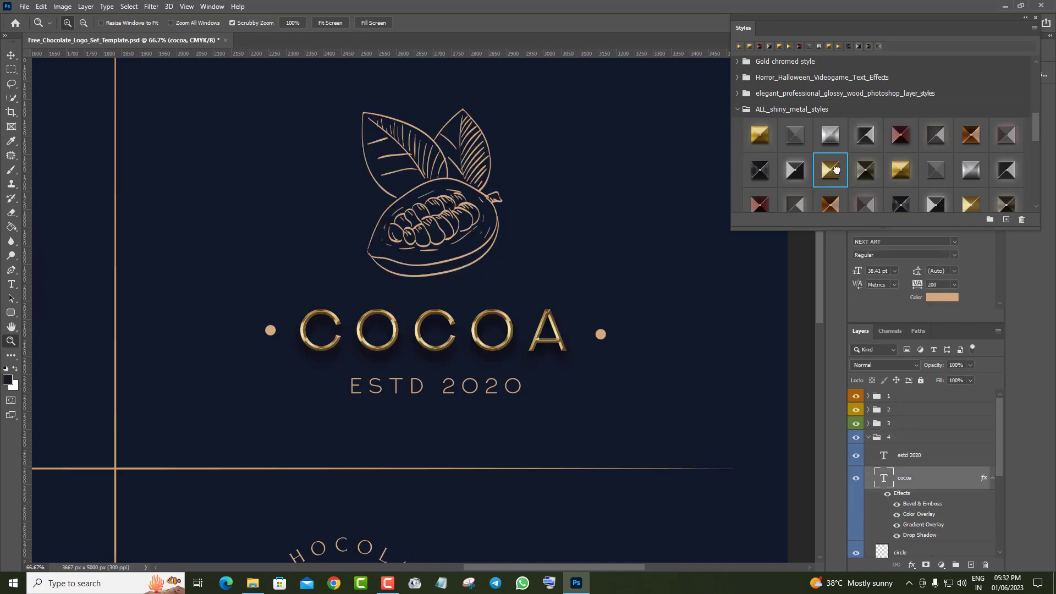
pyautogui.click(569, 287)
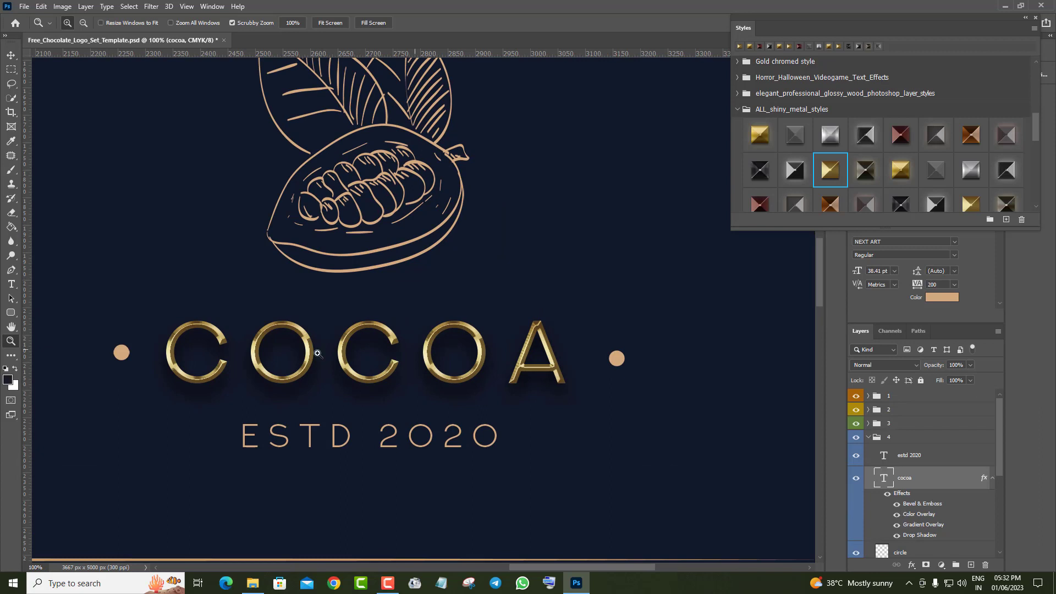
pyautogui.click(903, 169)
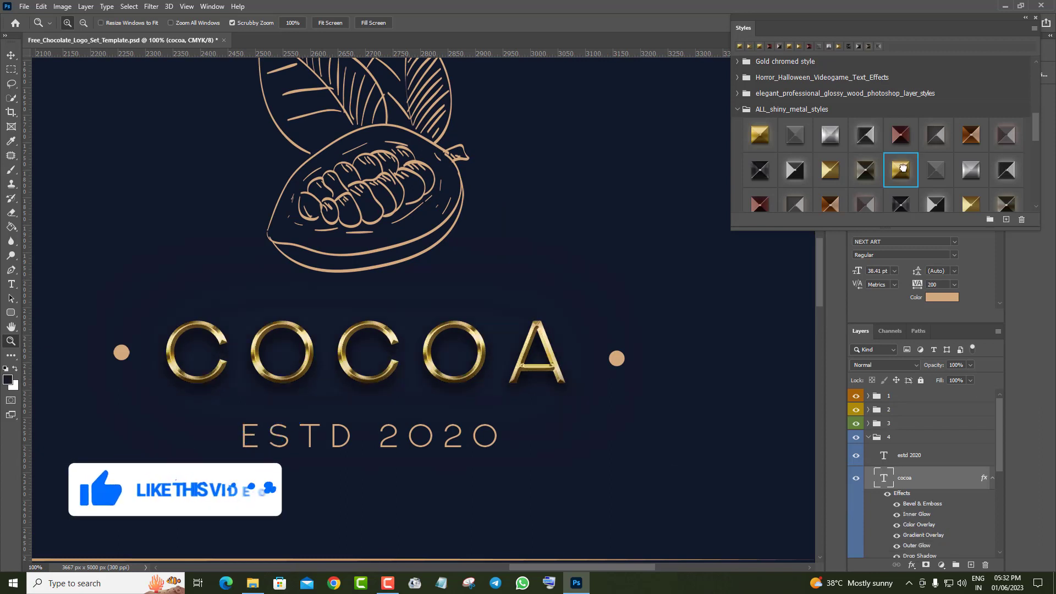
pyautogui.click(913, 455)
pyautogui.click(908, 178)
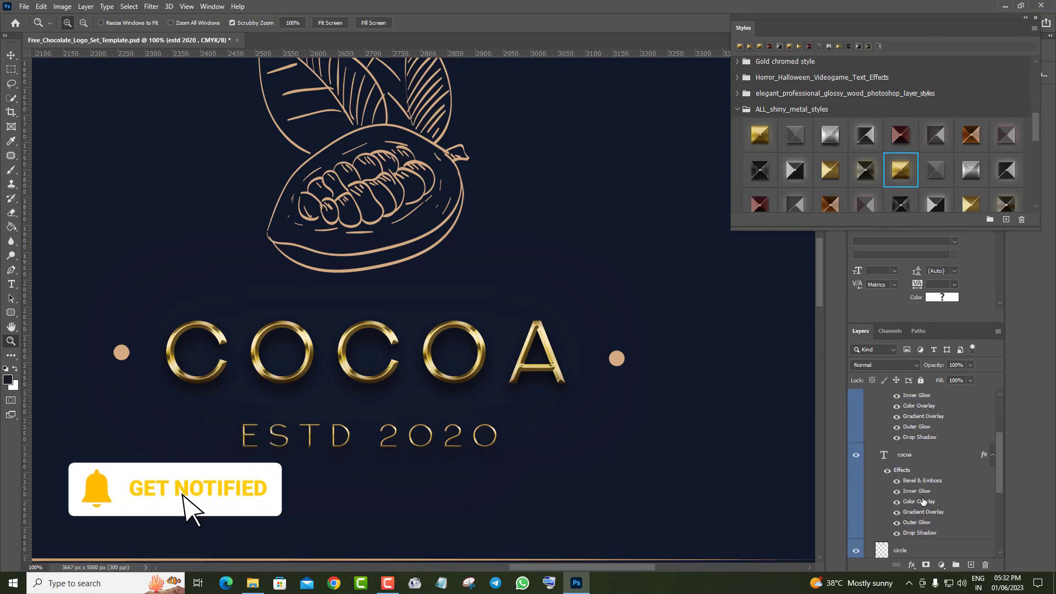
# - Apply the gold metal style to the left and right dots beside COCOA
pyautogui.scroll(-3, 920, 471)
pyautogui.click(908, 495)
pyautogui.click(897, 176)
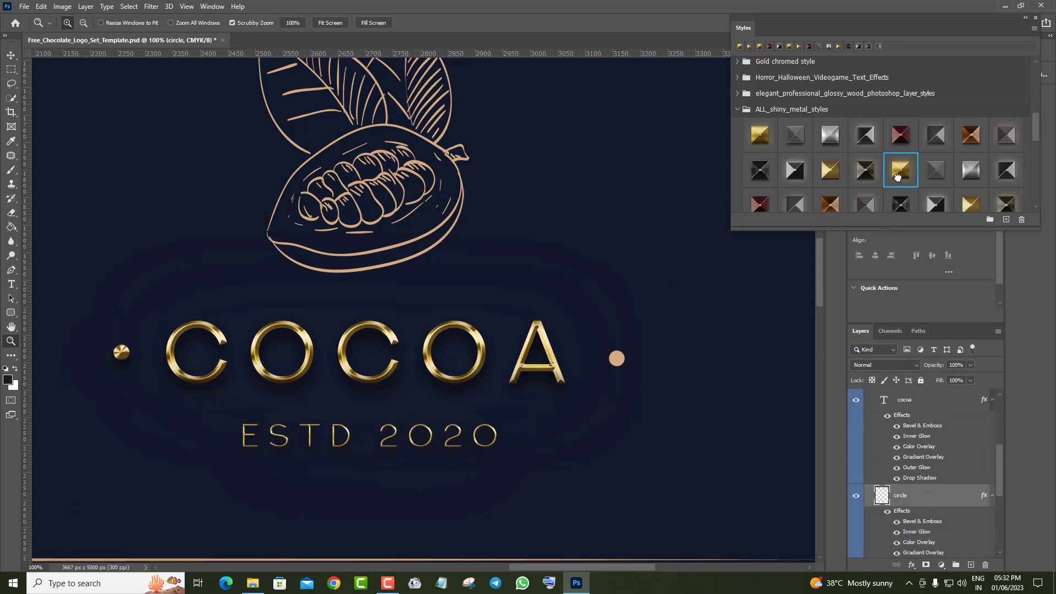
pyautogui.scroll(-2, 938, 483)
pyautogui.scroll(-1, 952, 512)
pyautogui.click(951, 512)
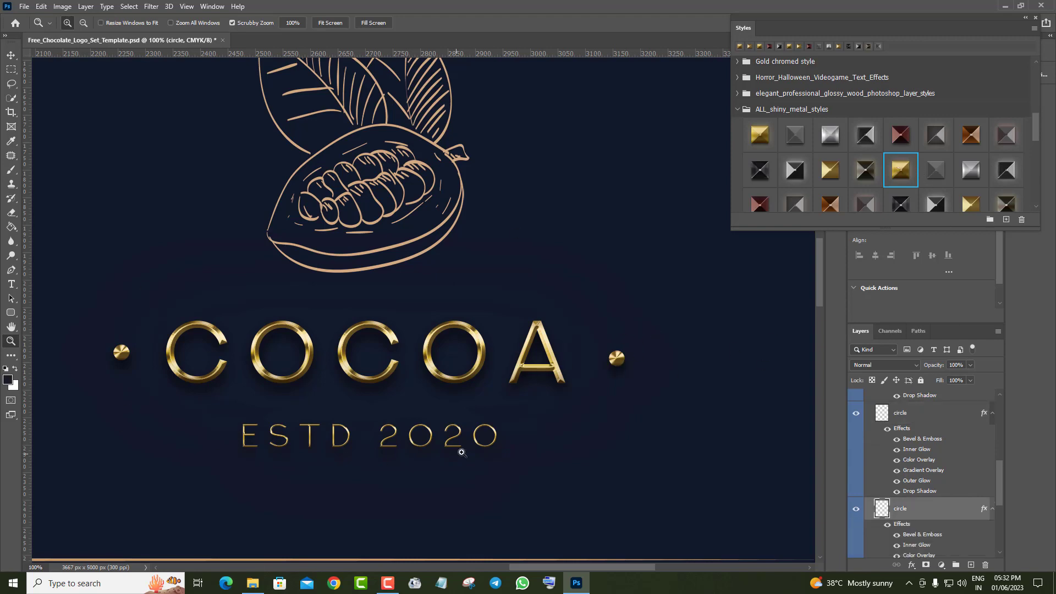
# - Give the cocoa pod drawing layer the gold style and zoom out to 66.7%
pyautogui.scroll(1, 674, 427)
pyautogui.scroll(2, 733, 419)
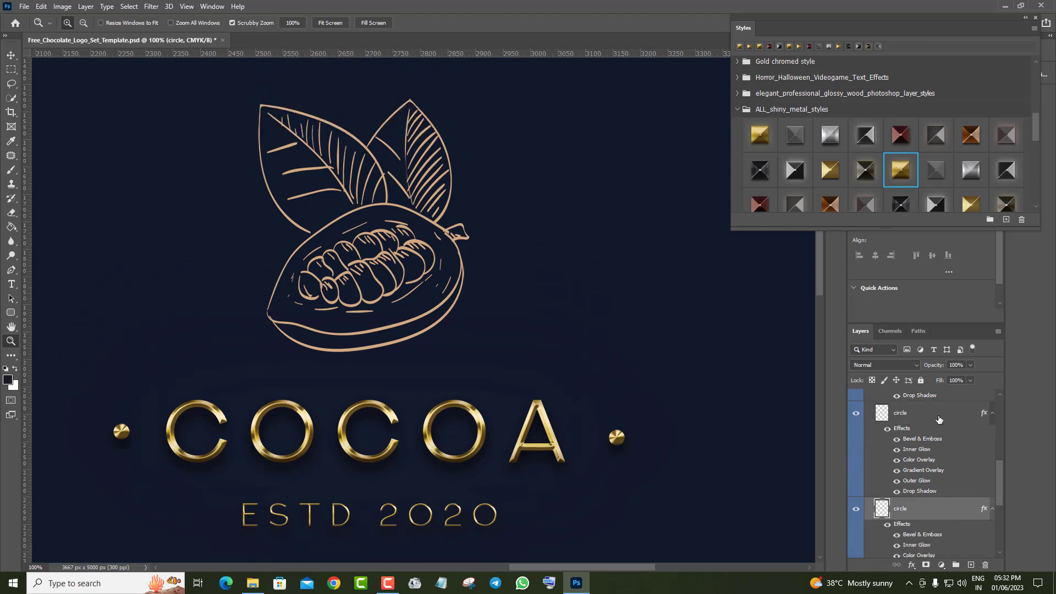
pyautogui.scroll(-2, 946, 467)
pyautogui.scroll(-1, 958, 515)
pyautogui.click(949, 496)
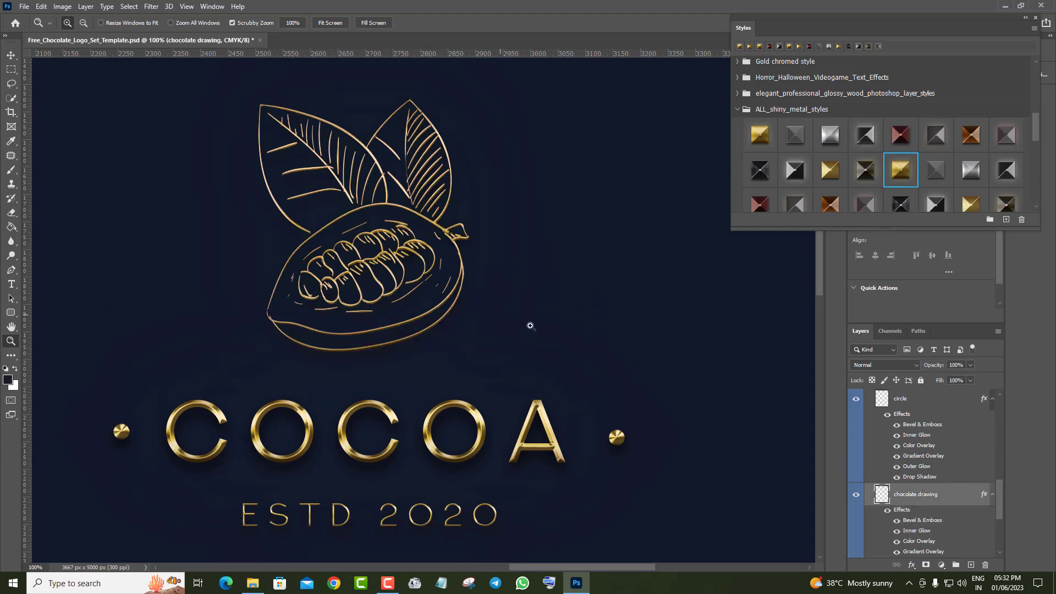
pyautogui.scroll(-1, 531, 352)
pyautogui.scroll(-2, 532, 357)
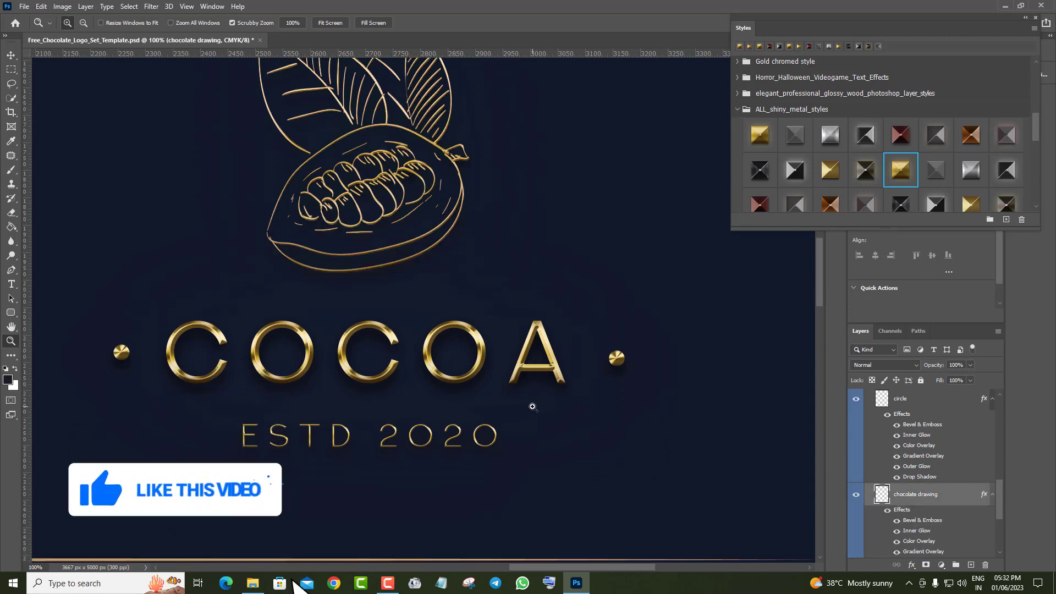
pyautogui.rightClick(528, 296)
pyautogui.click(553, 355)
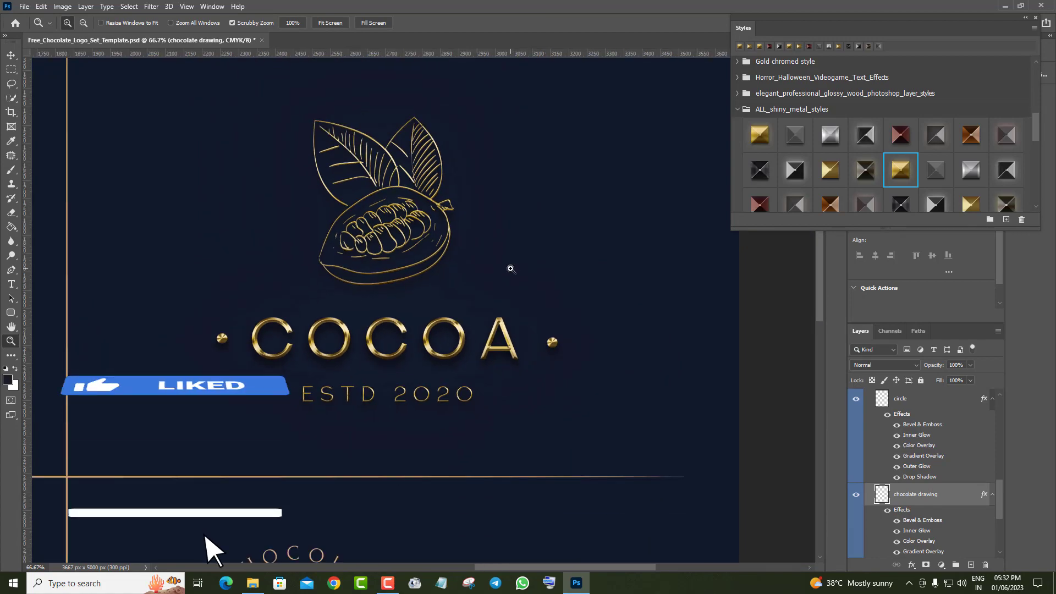